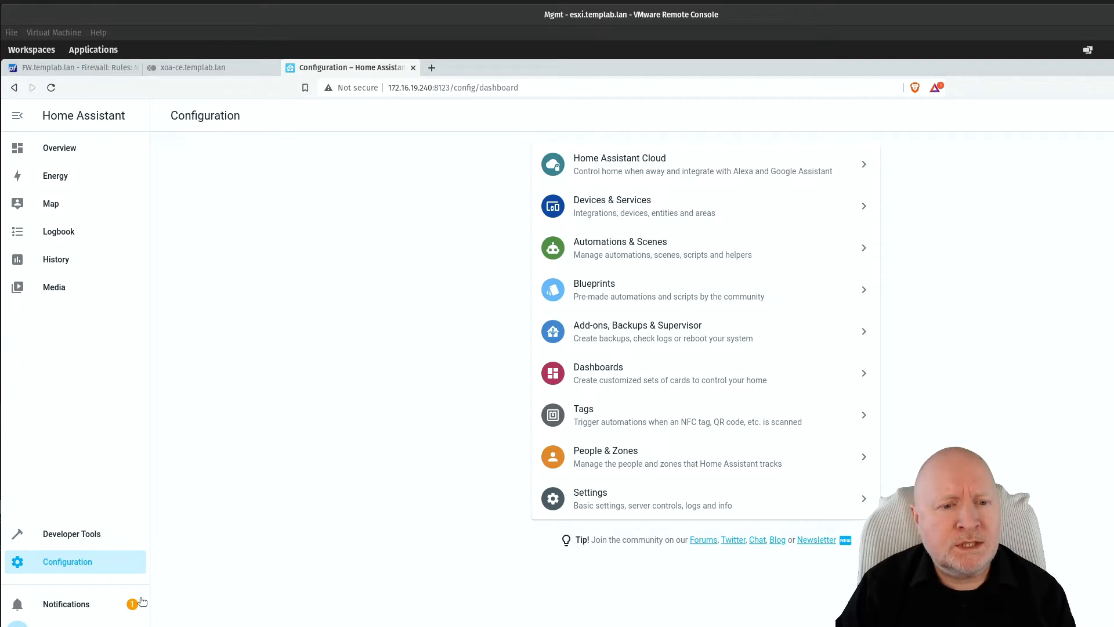
Set up the newly discovered ttyACM0 device with the Z-Wave JS add-on, leaving all security key fields empty
left_click(80, 605)
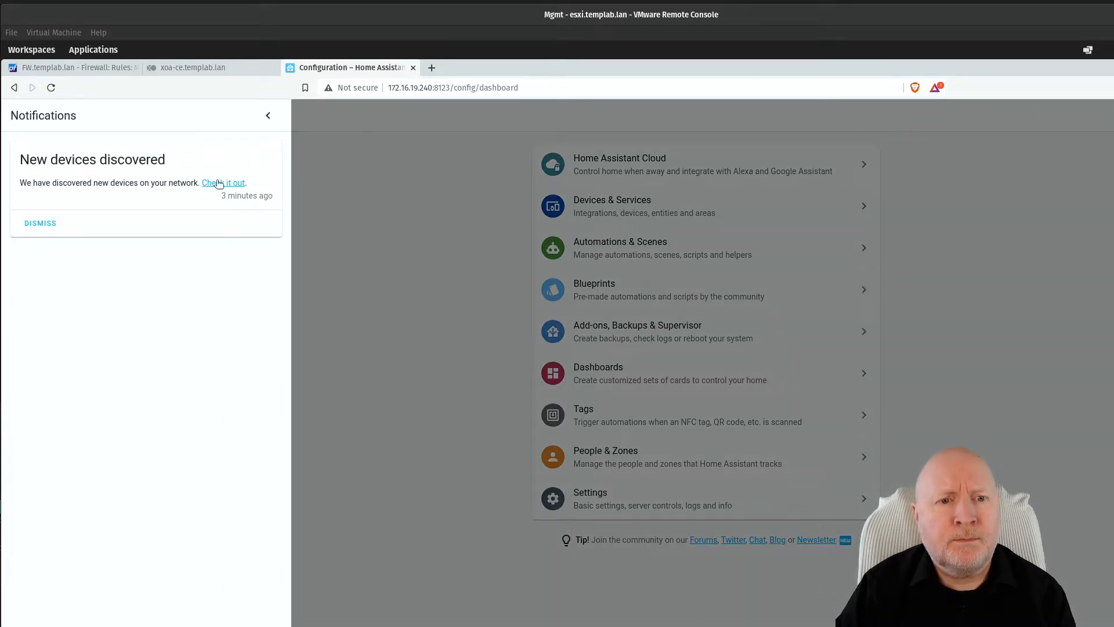
left_click(219, 184)
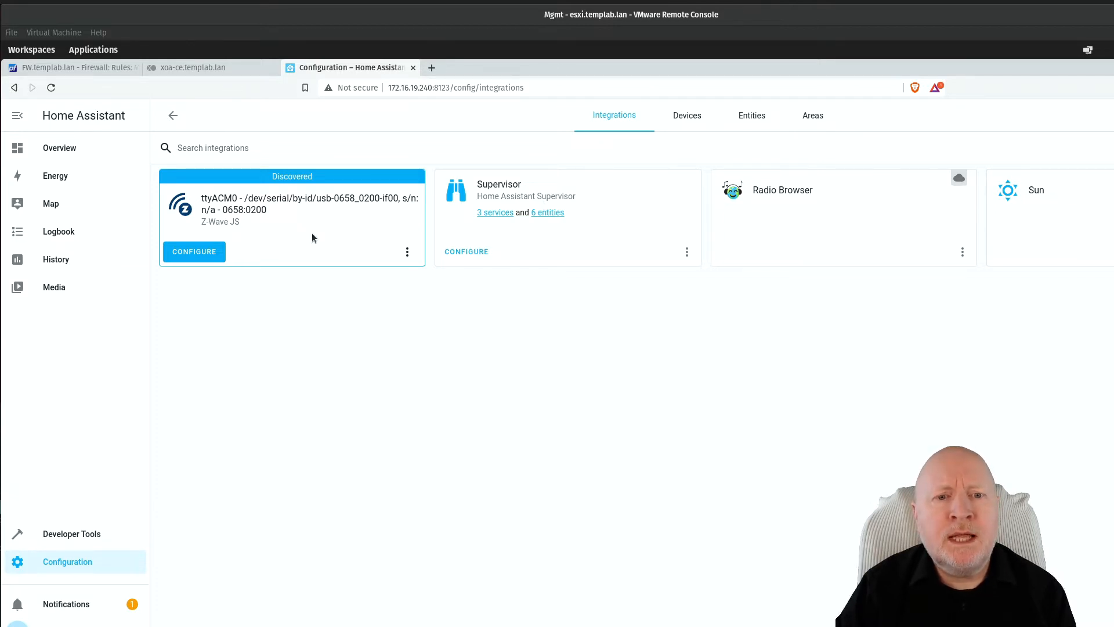
left_click(217, 253)
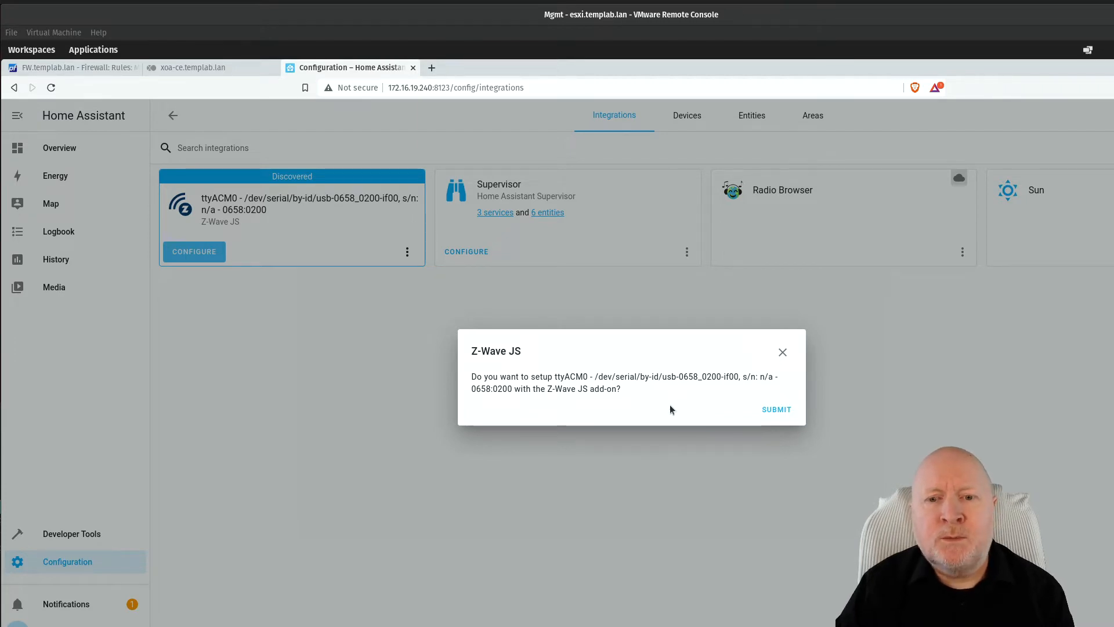
left_click(774, 409)
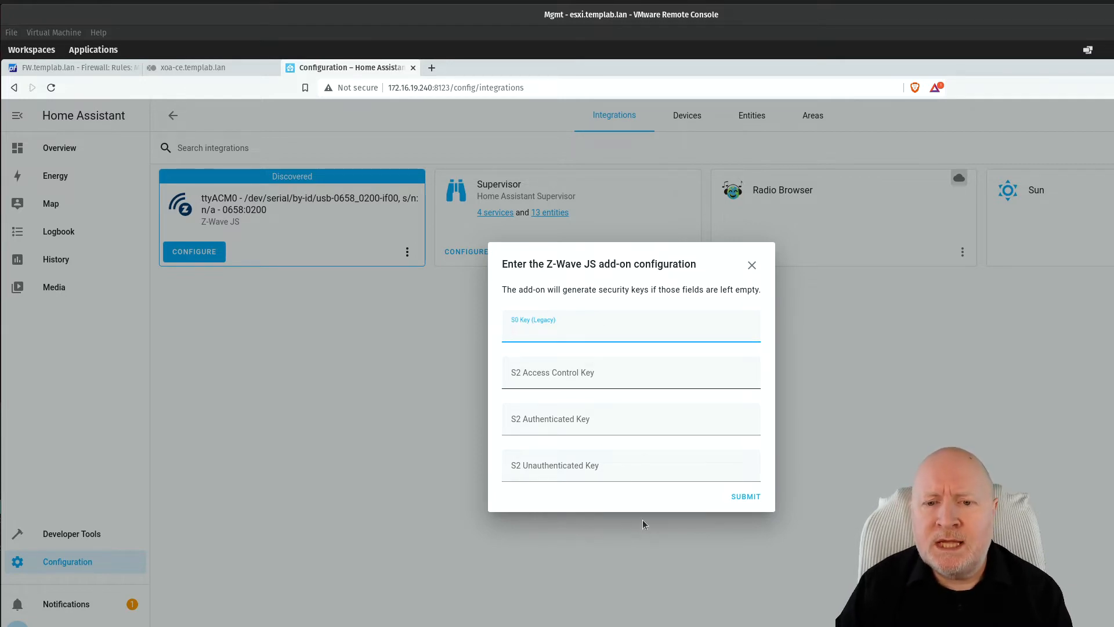
left_click(756, 498)
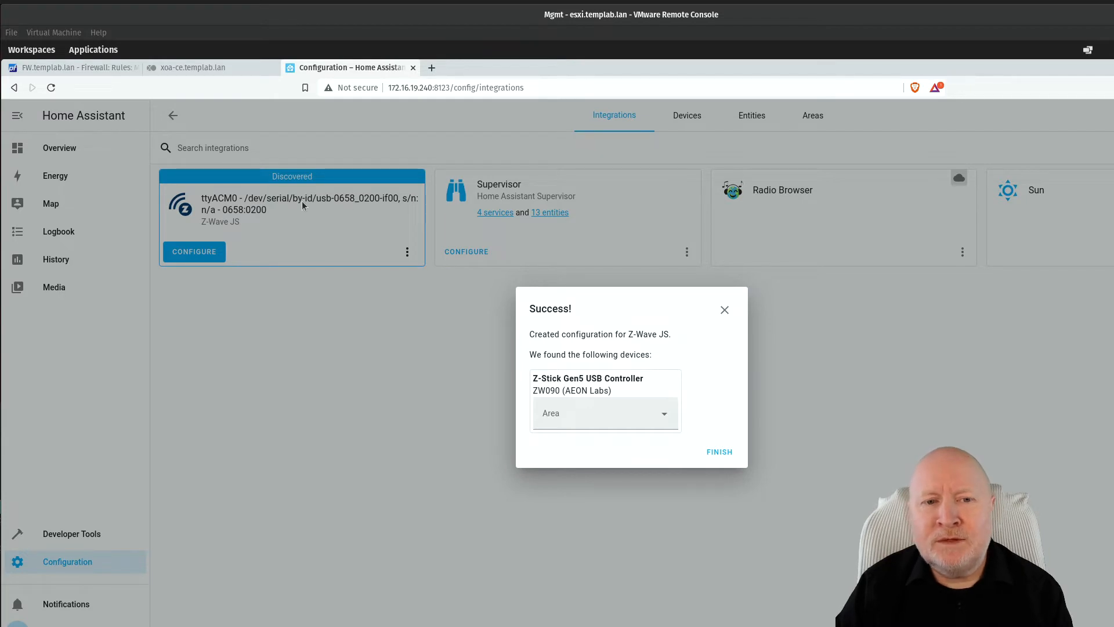
Finish the Z-Wave JS setup without assigning an area to the Z-Stick Gen5 USB Controller
left_click(666, 417)
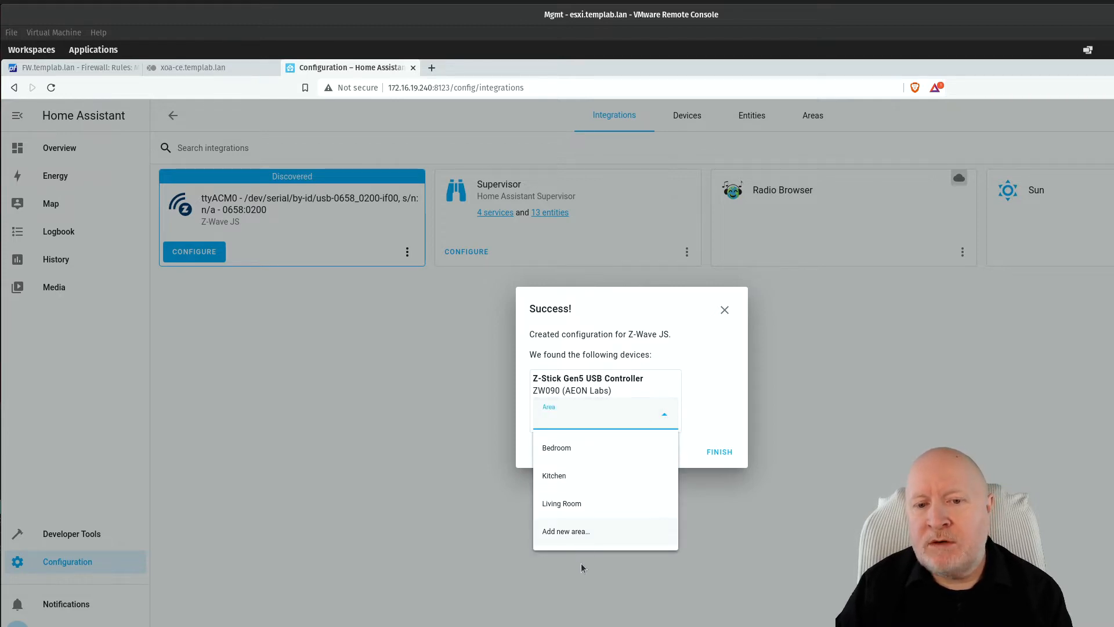
left_click(704, 350)
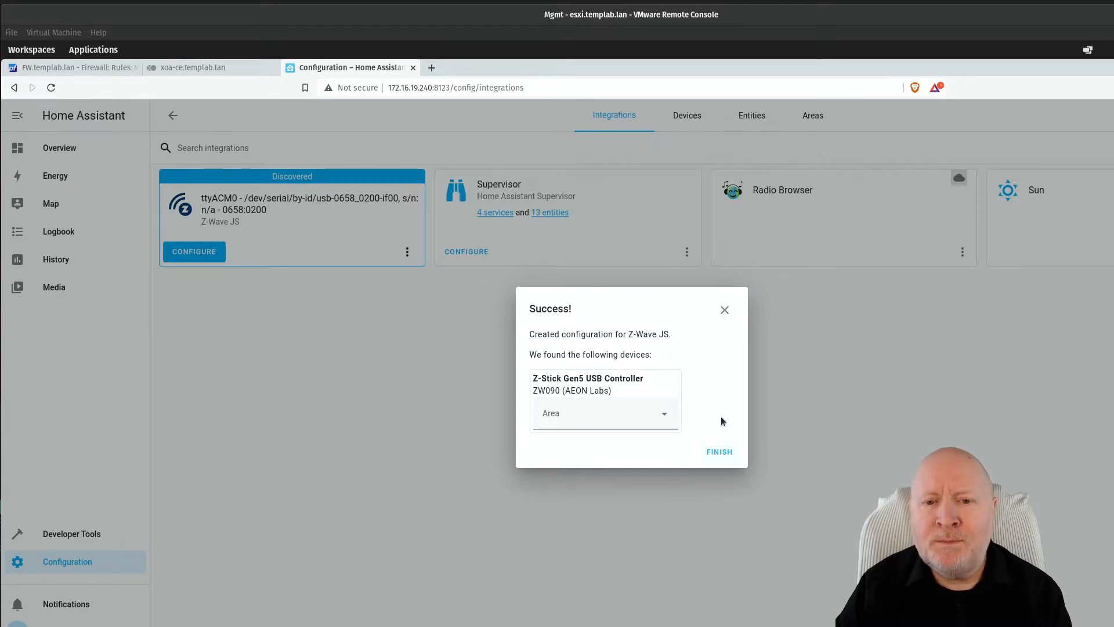
left_click(713, 455)
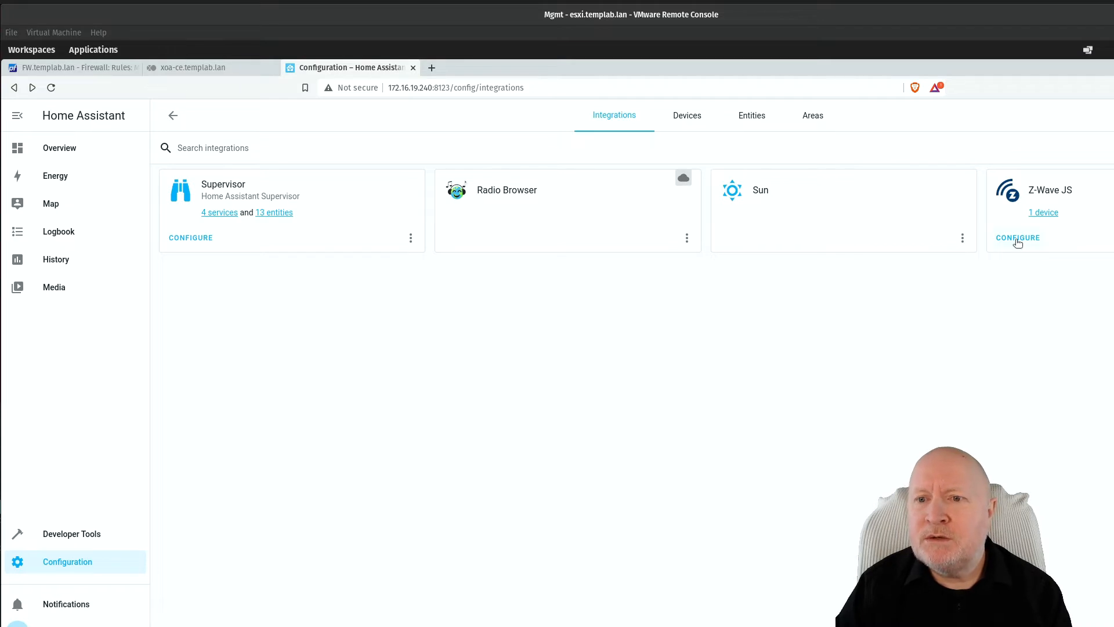
Review the Z-Stick controller's device page, the Z-Wave network management page and the Z-Wave JS logs
left_click(1043, 212)
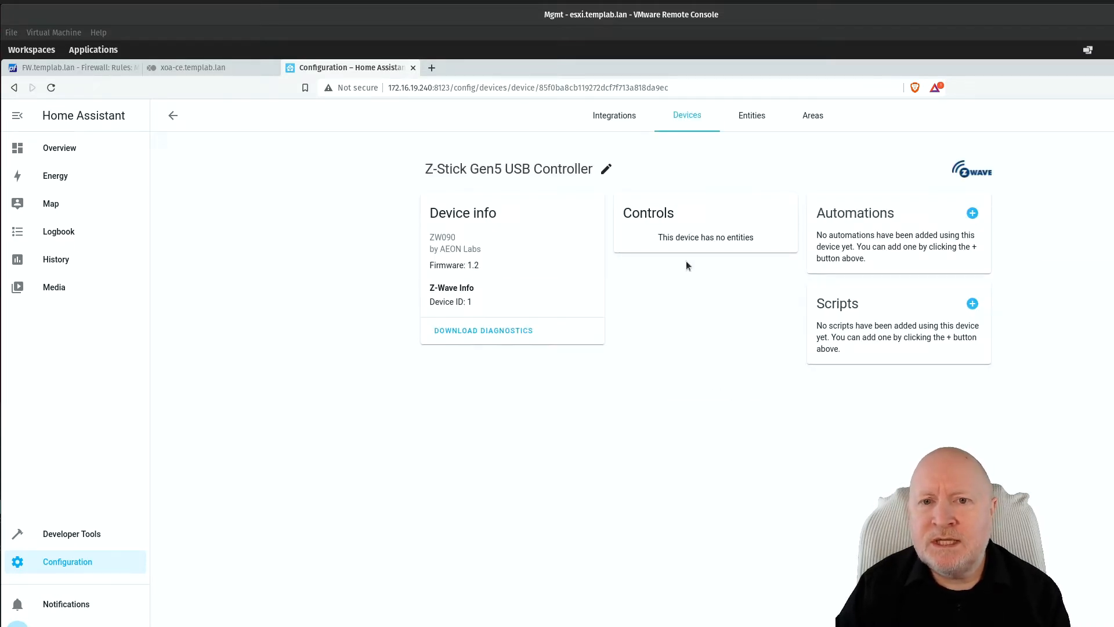
left_click(172, 115)
left_click(1009, 239)
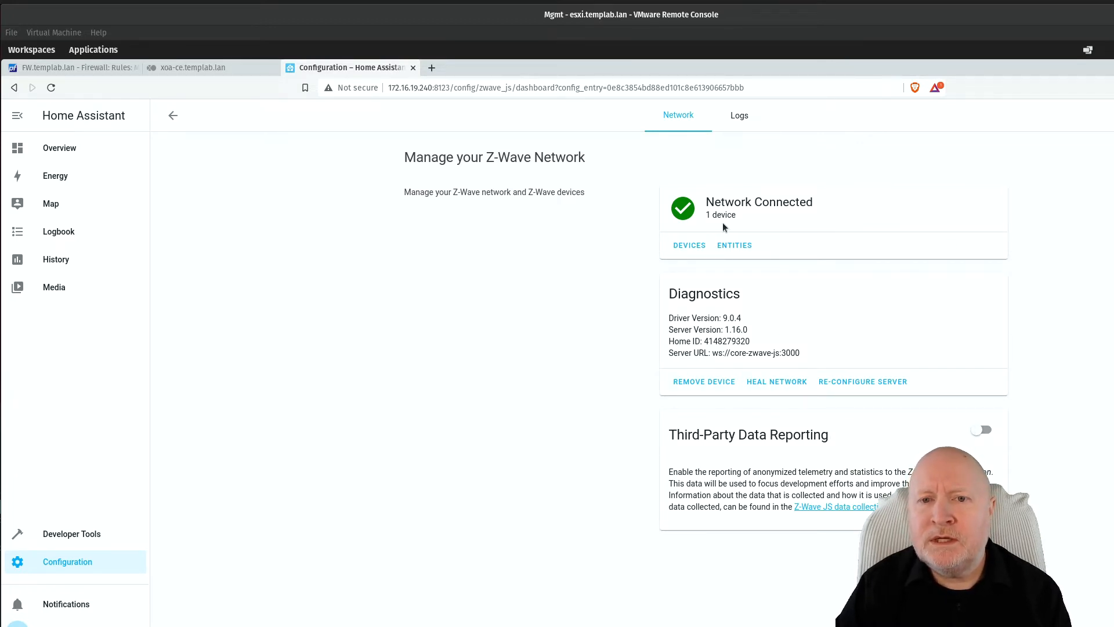
left_click(740, 116)
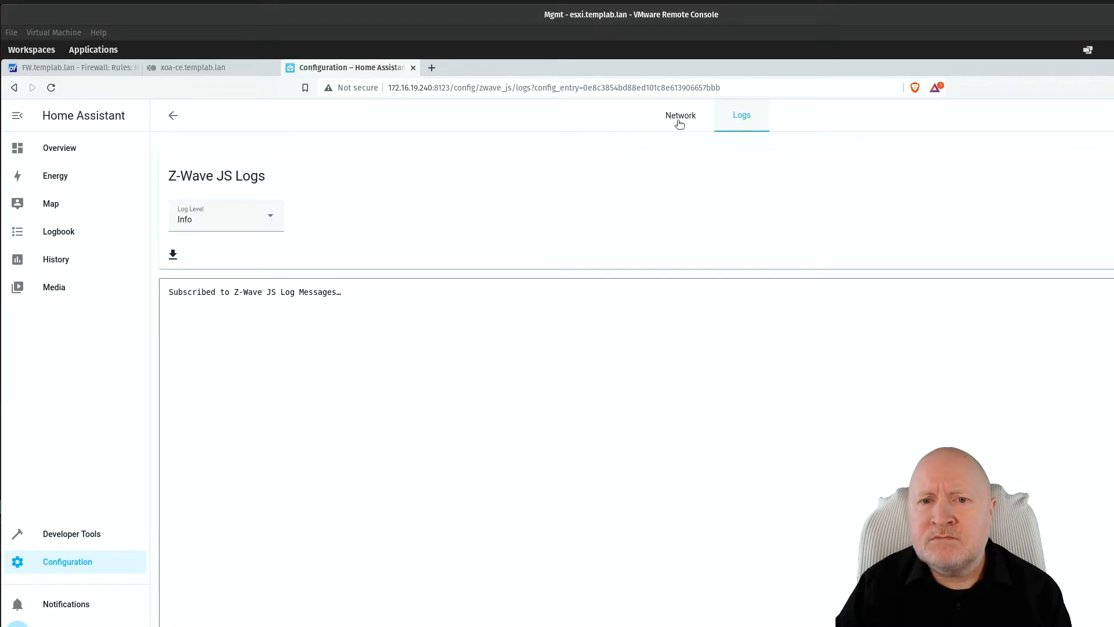
left_click(164, 120)
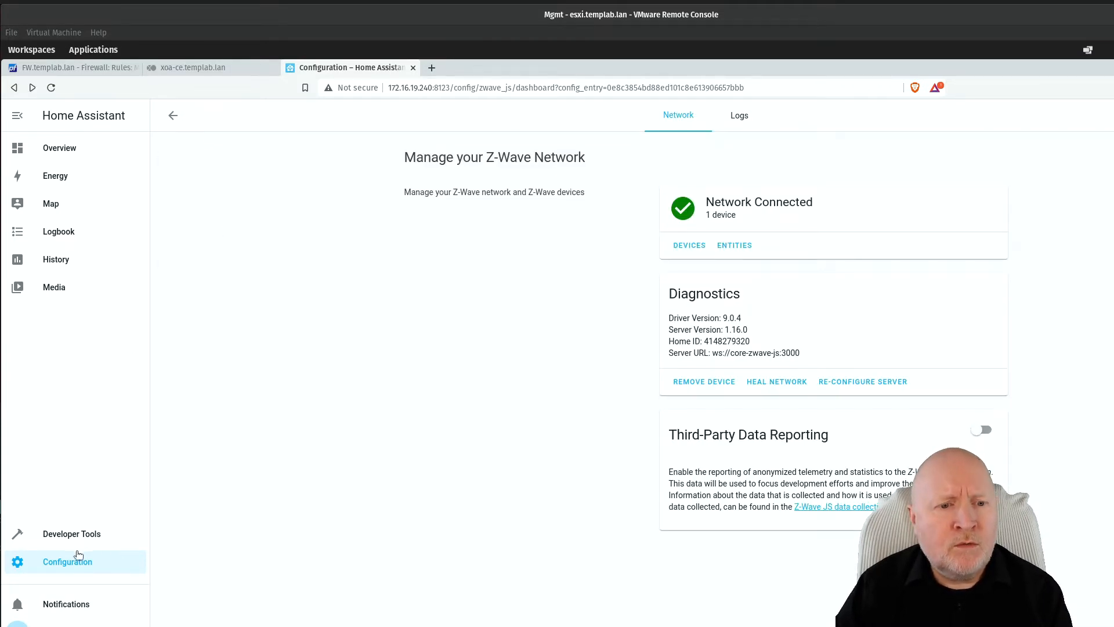
Enable Watchdog for the installed Z-Wave JS add-on
left_click(69, 565)
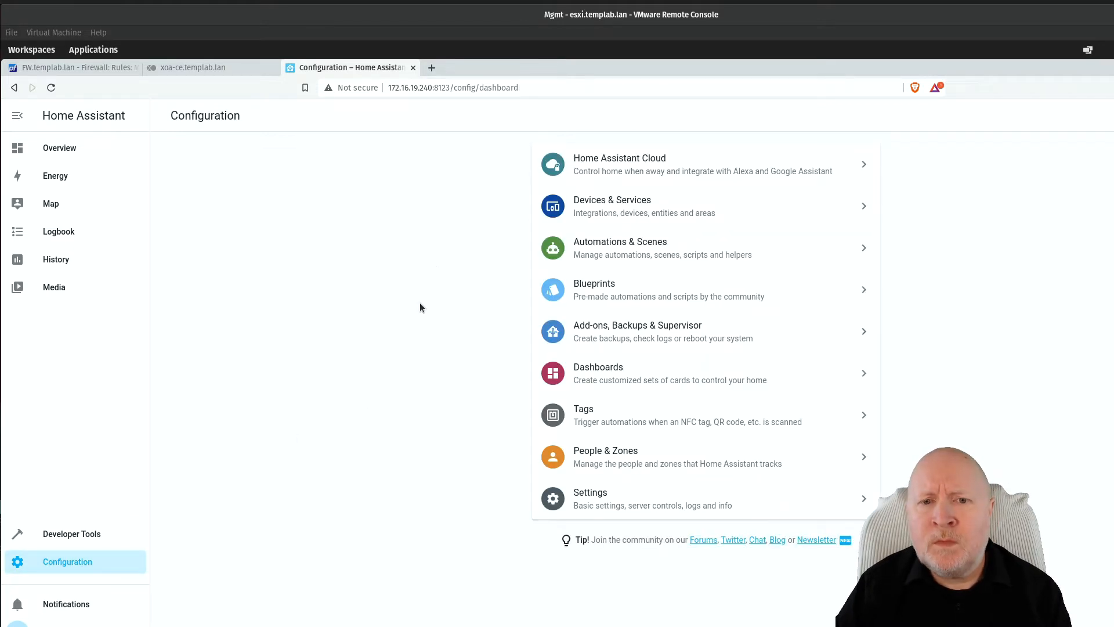
left_click(631, 329)
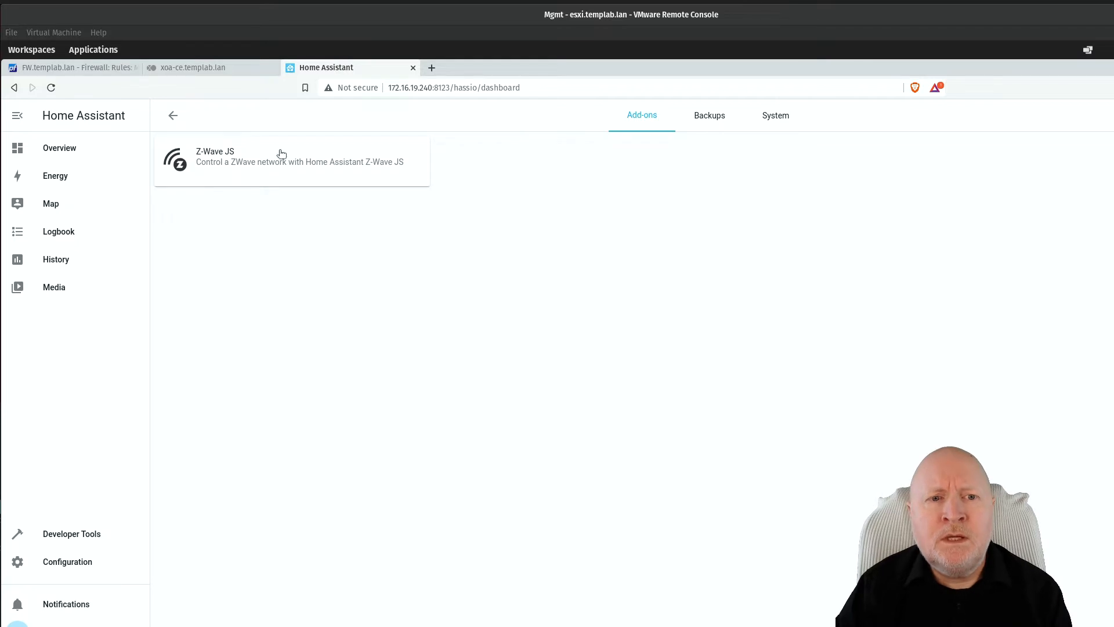
left_click(250, 159)
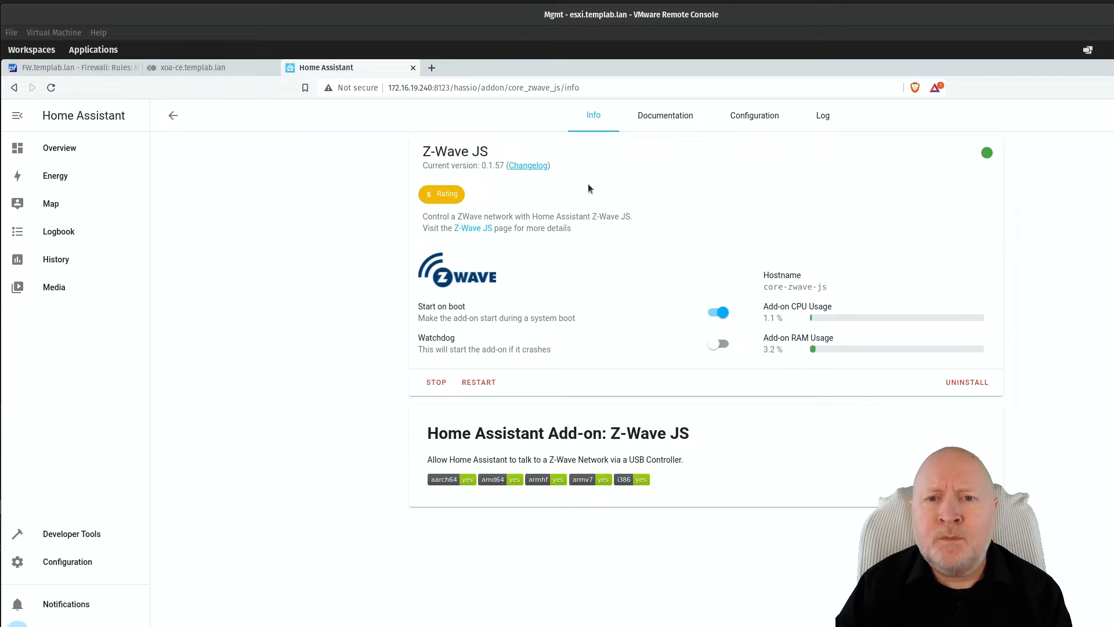
left_click(720, 346)
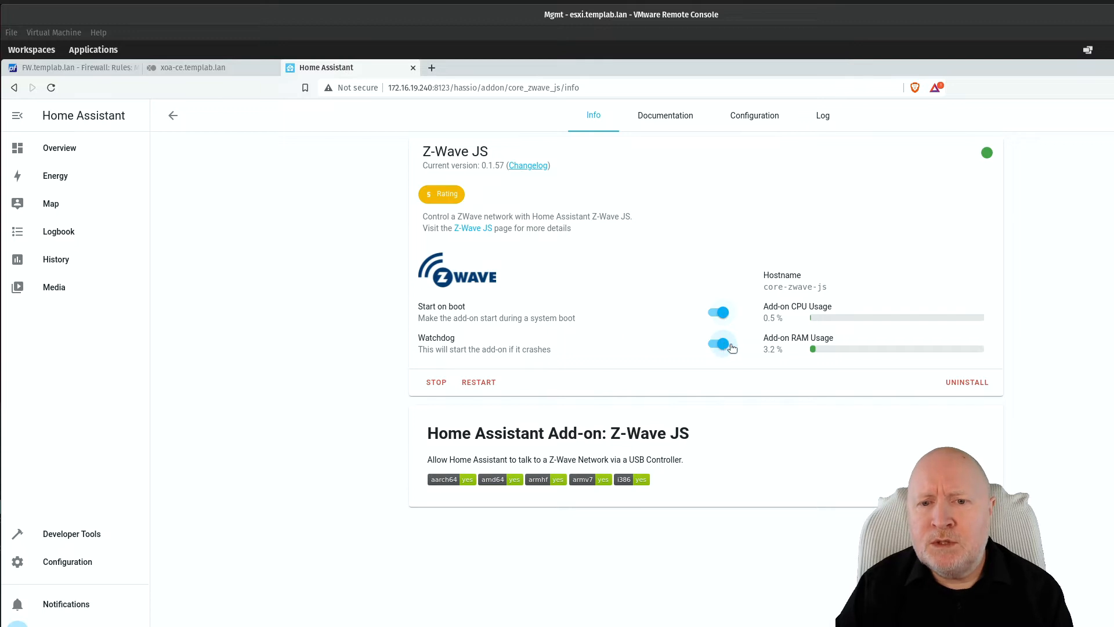
Review the Z-Wave JS add-on's documentation and its device, log level and security key options
left_click(676, 117)
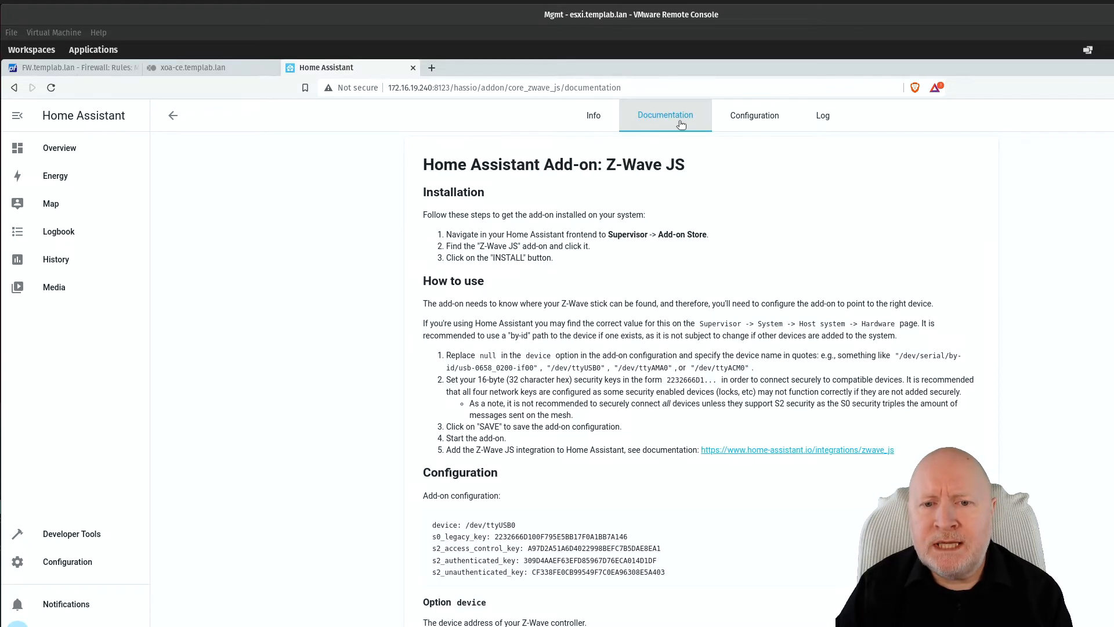
left_click(780, 119)
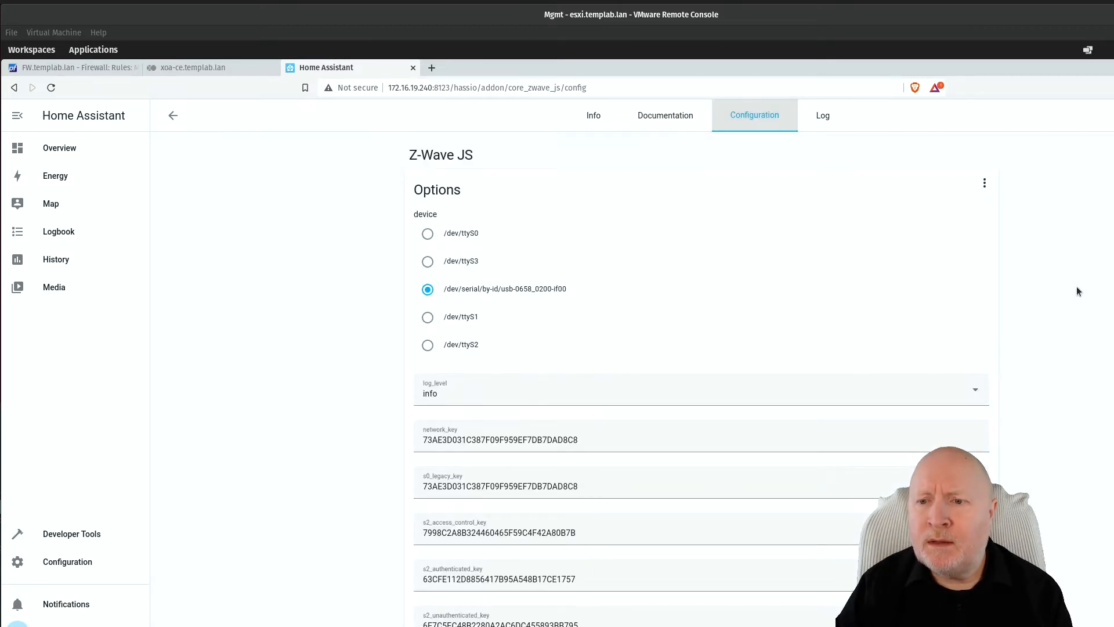
scroll(1079, 286, "down", 2)
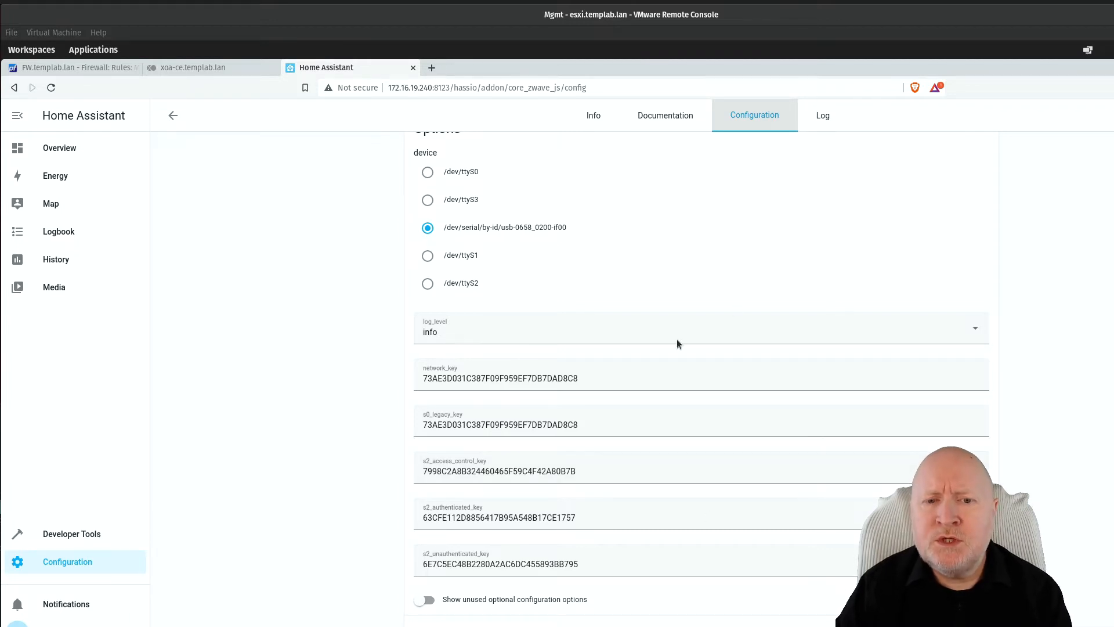
left_click(587, 127)
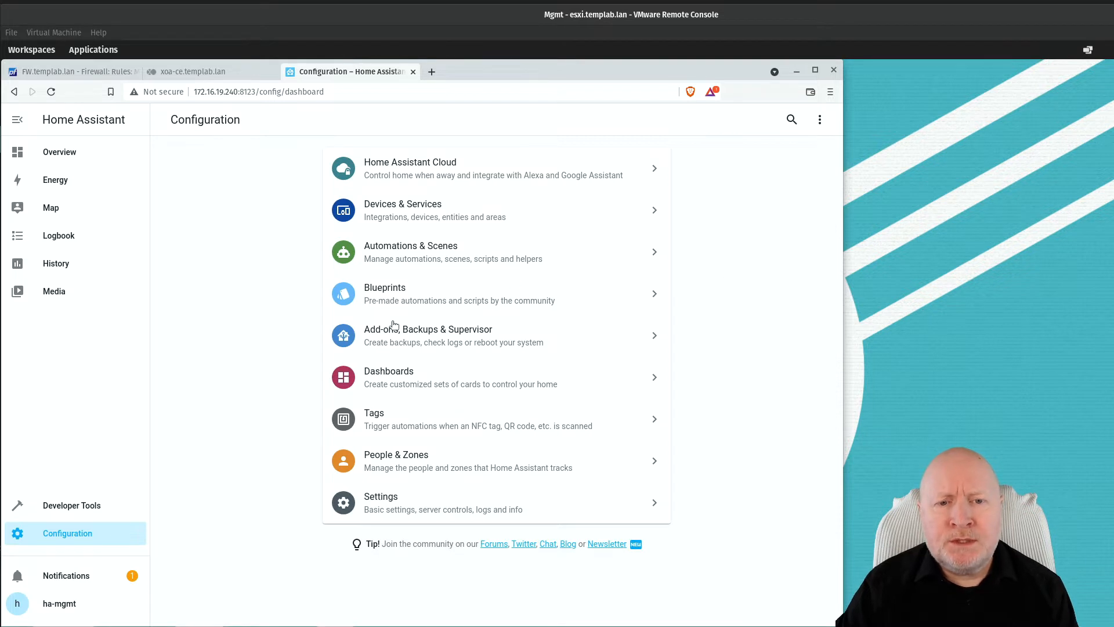
Search the host system's hardware list for "usb"
left_click(455, 328)
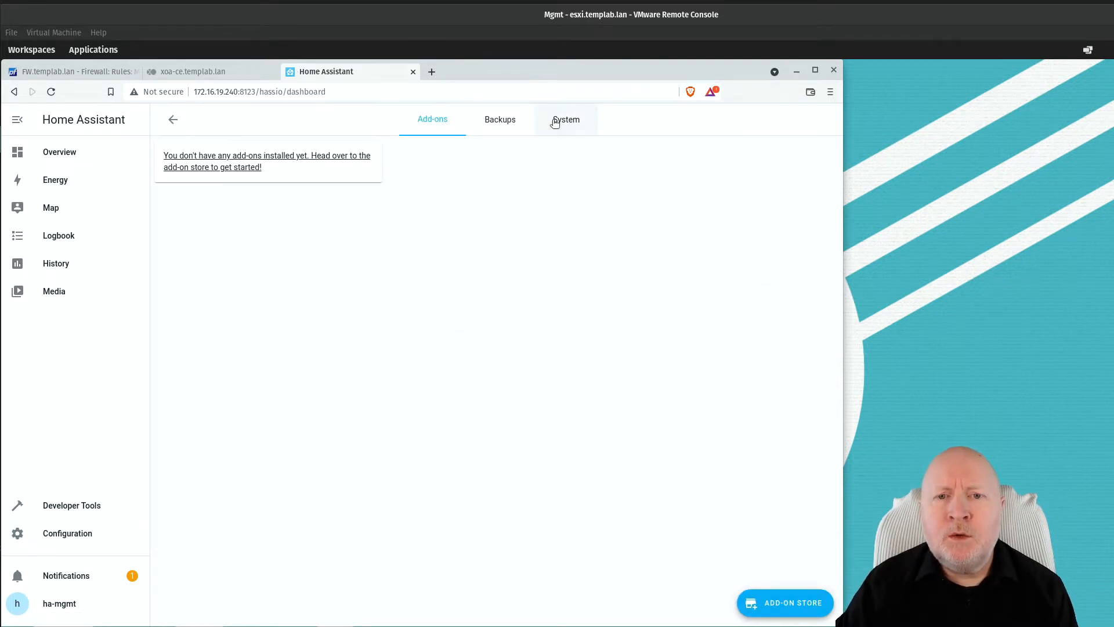
left_click(554, 121)
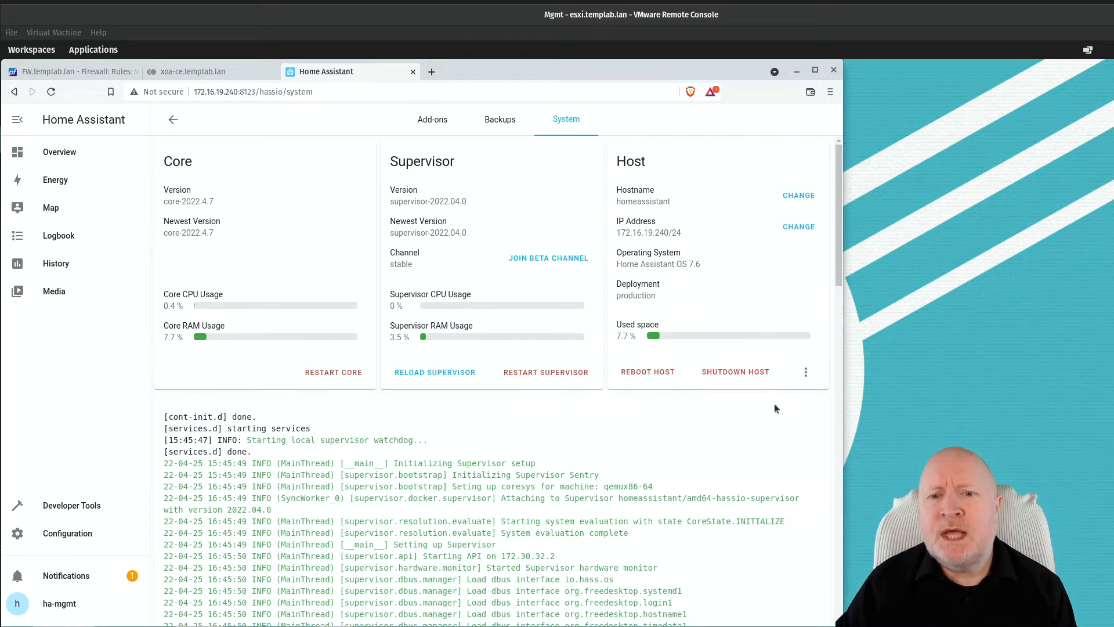
left_click(805, 372)
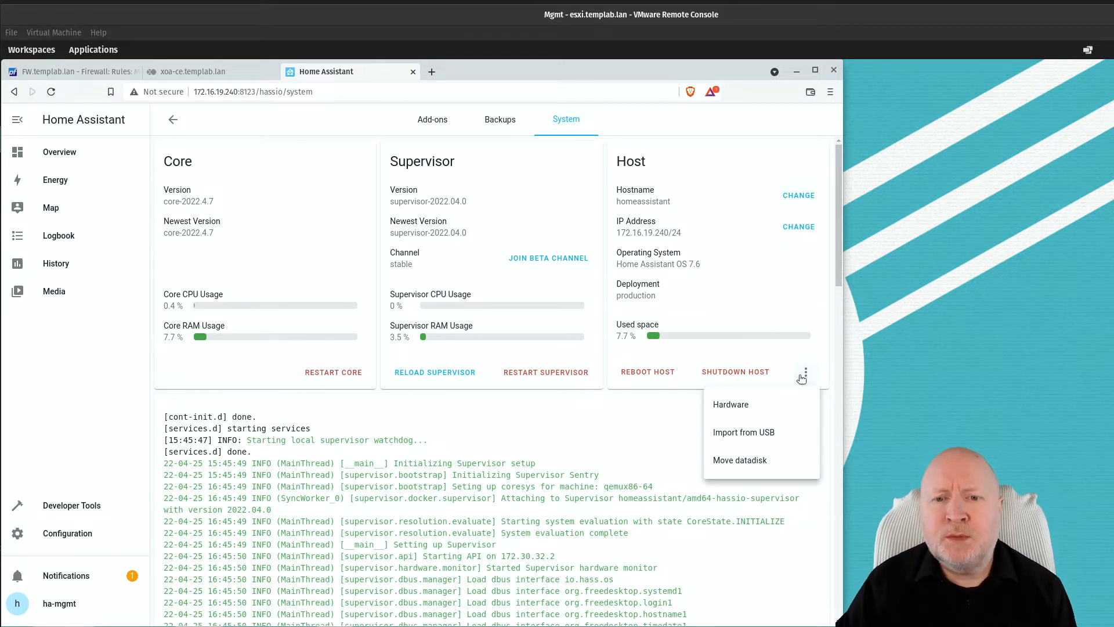
left_click(760, 412)
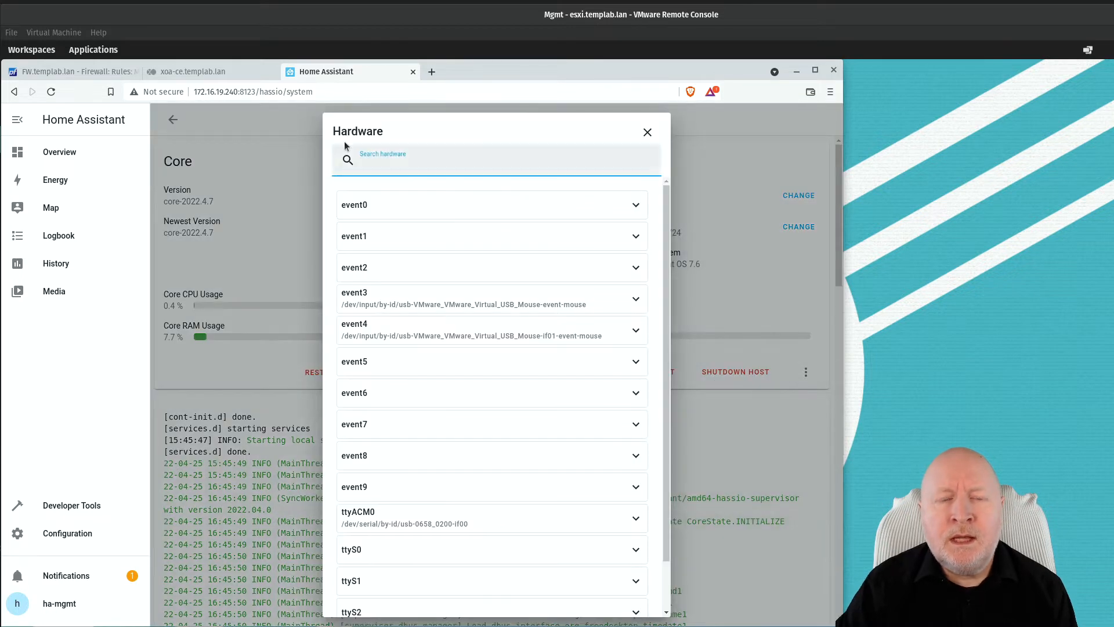
type("uusb")
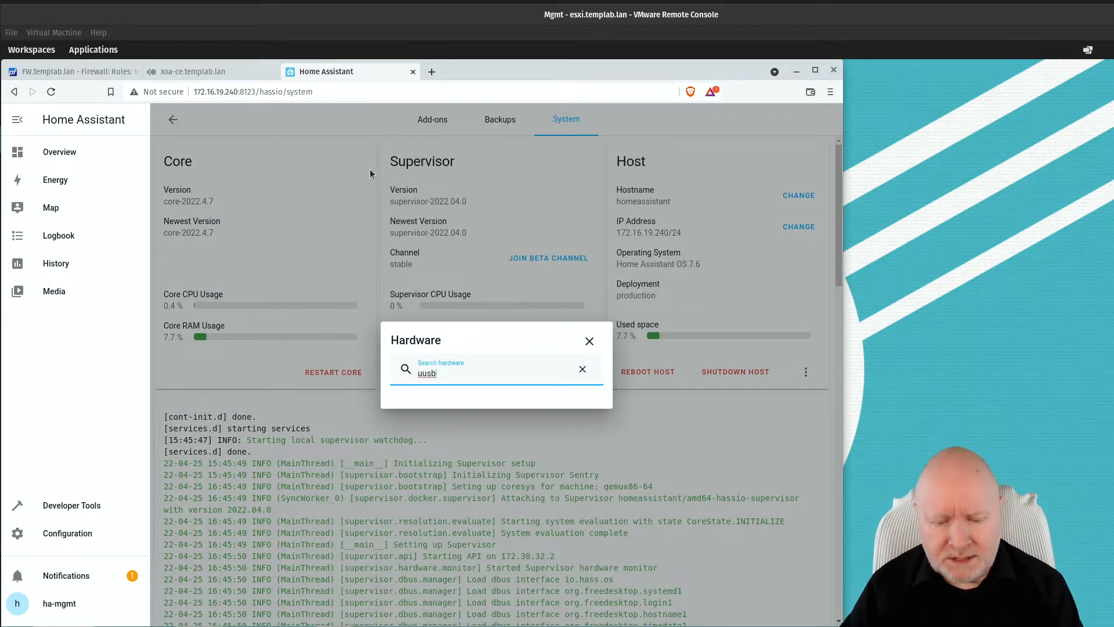
key("Home")
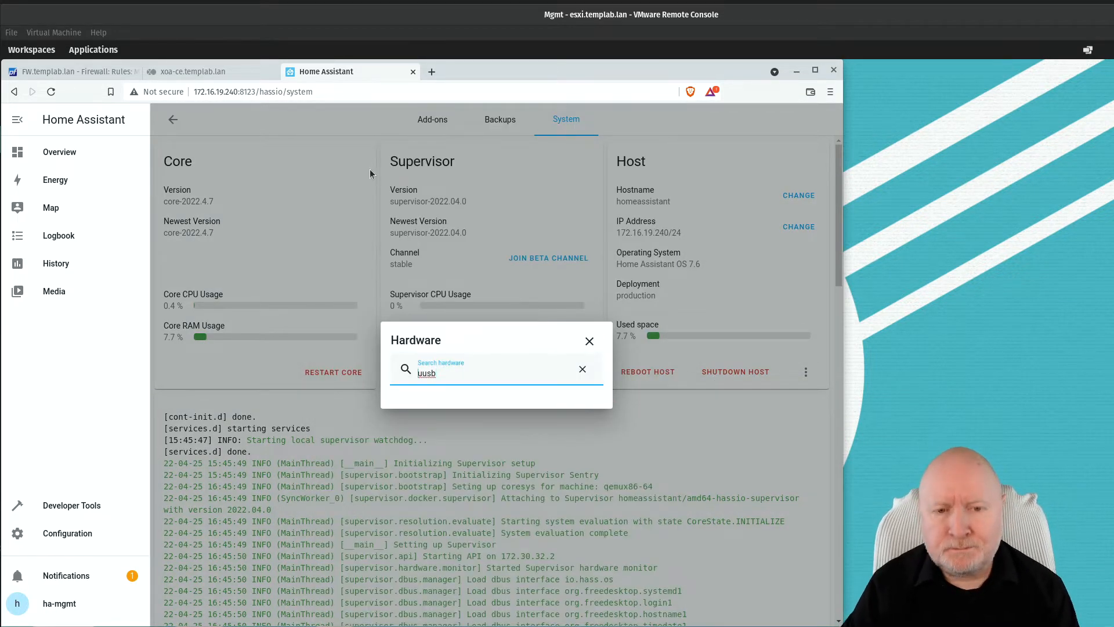
key("Delete")
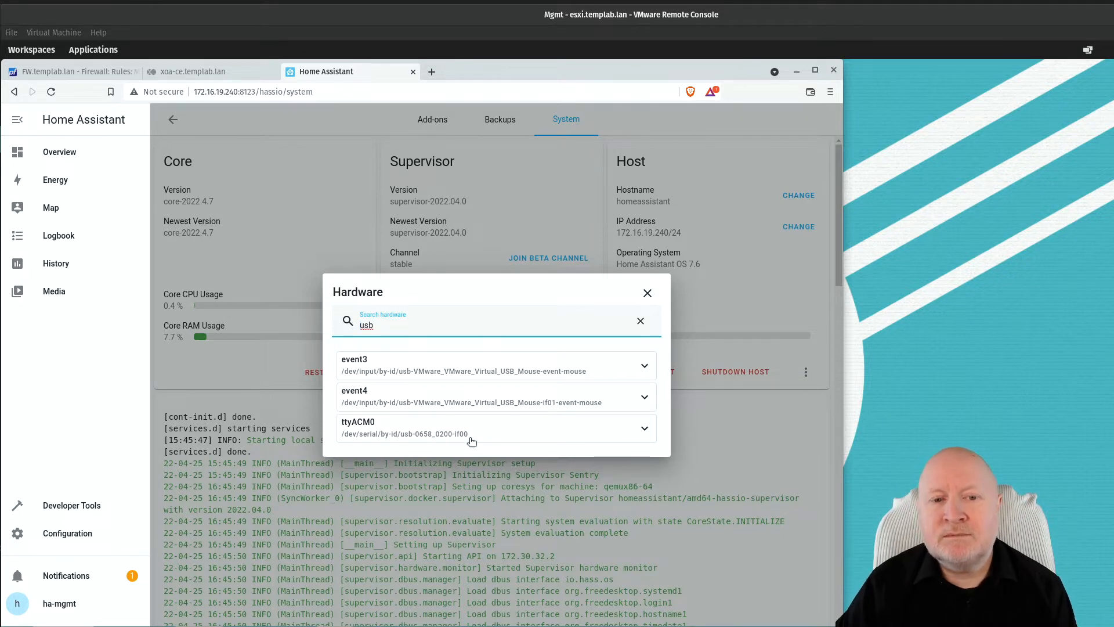
Examine the device path, ID and attributes of the ttyACM0 hardware entry, and close the hardware list
left_click(644, 428)
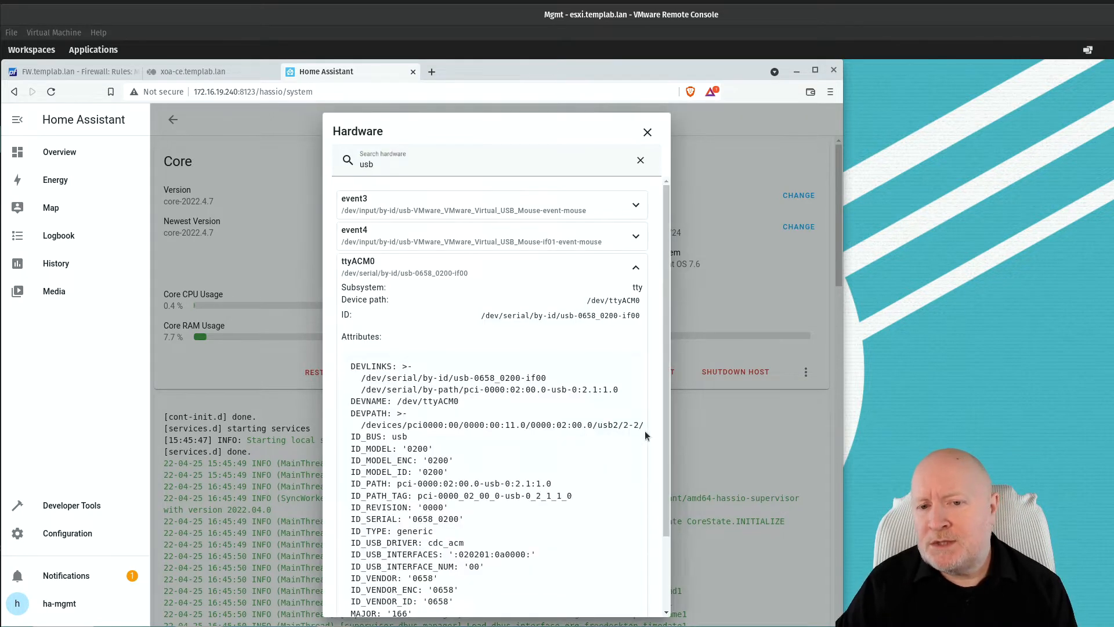
left_click_drag(664, 461, 666, 558)
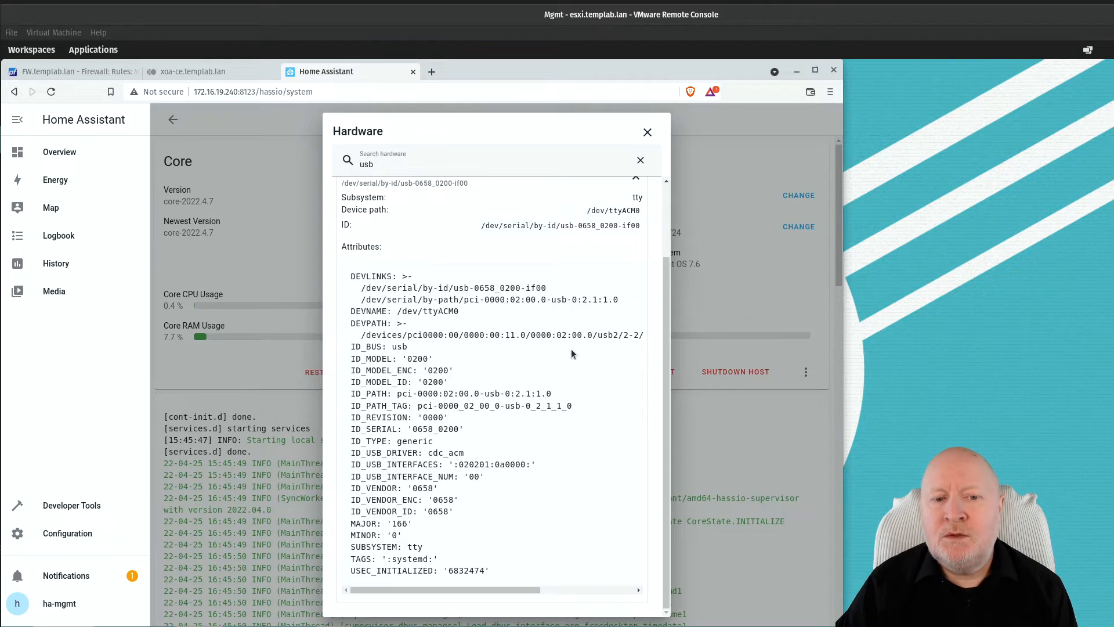
scroll(665, 213, "up", 3)
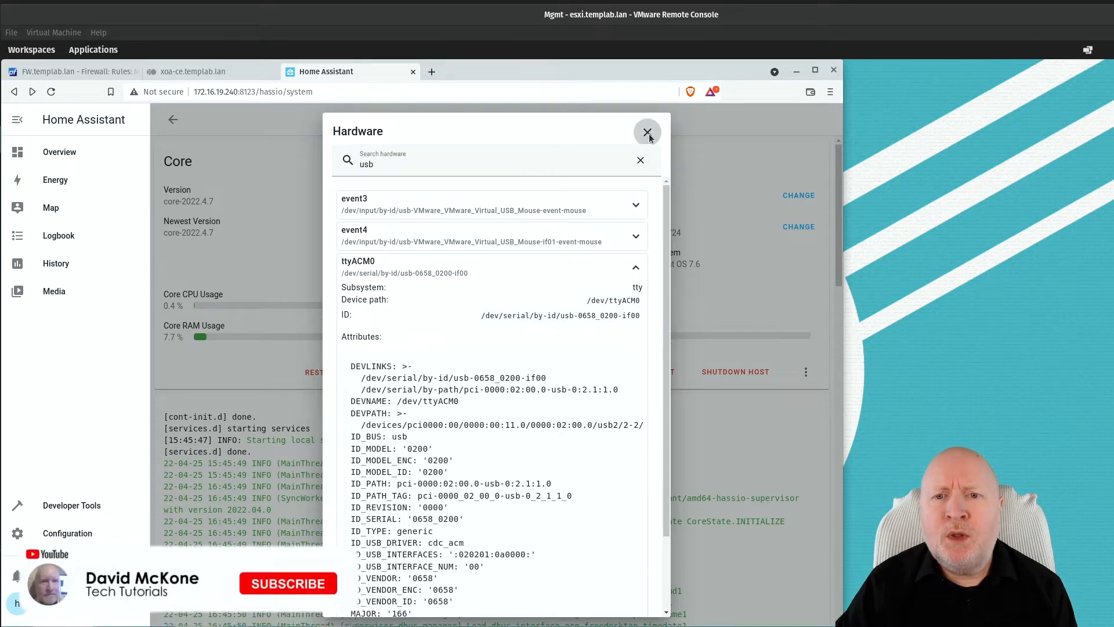
left_click(774, 135)
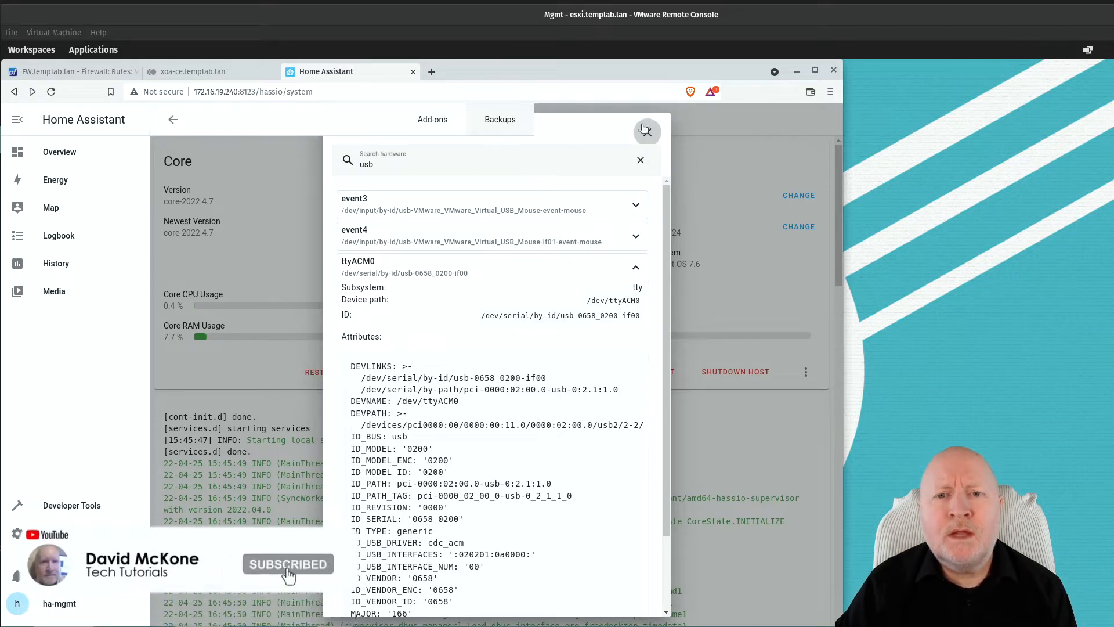
Install the official Z-Wave JS add-on from the add-on store
left_click(432, 119)
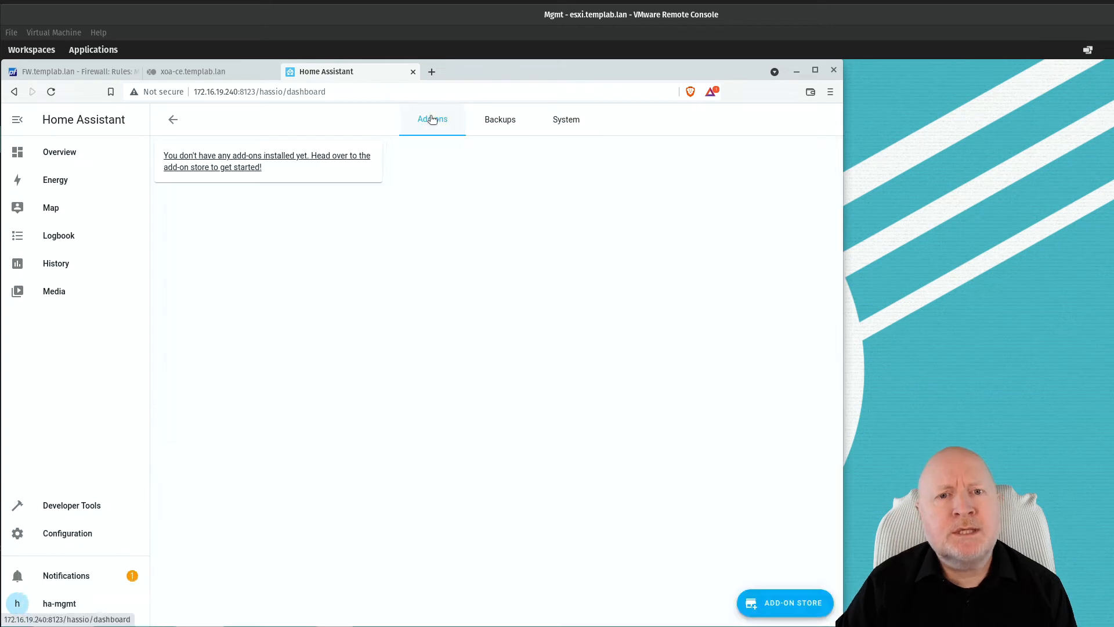
left_click(811, 609)
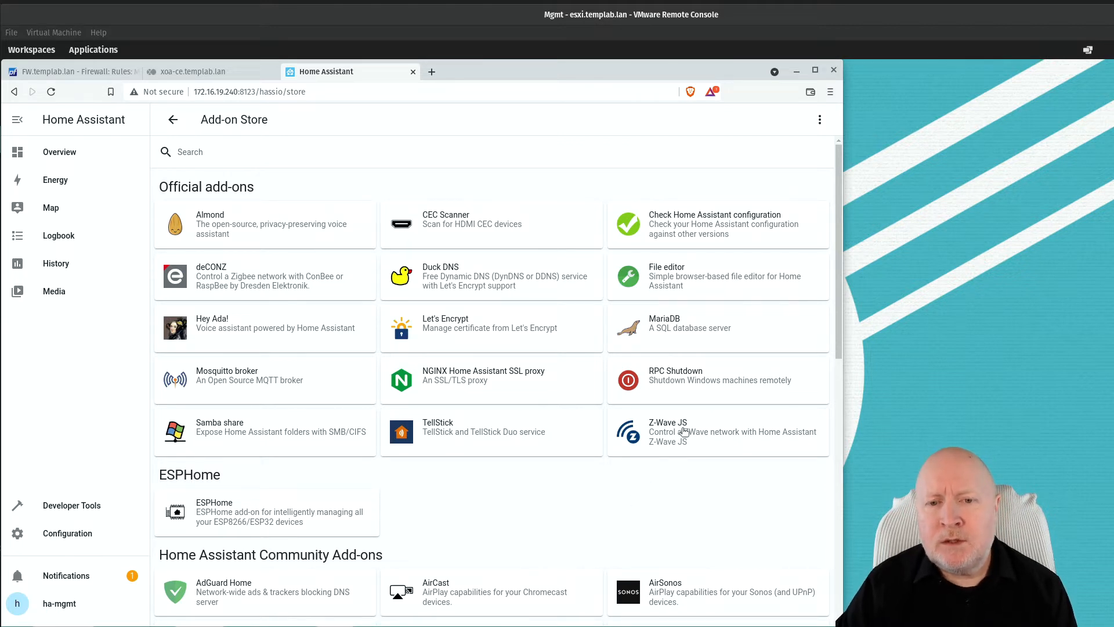
left_click(684, 431)
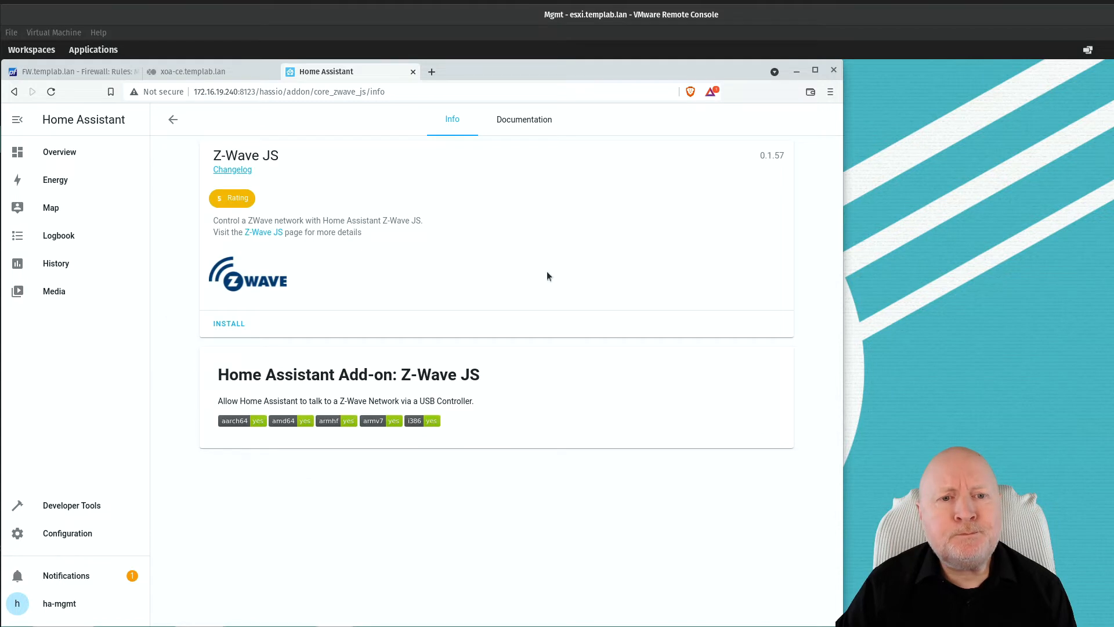
left_click(233, 327)
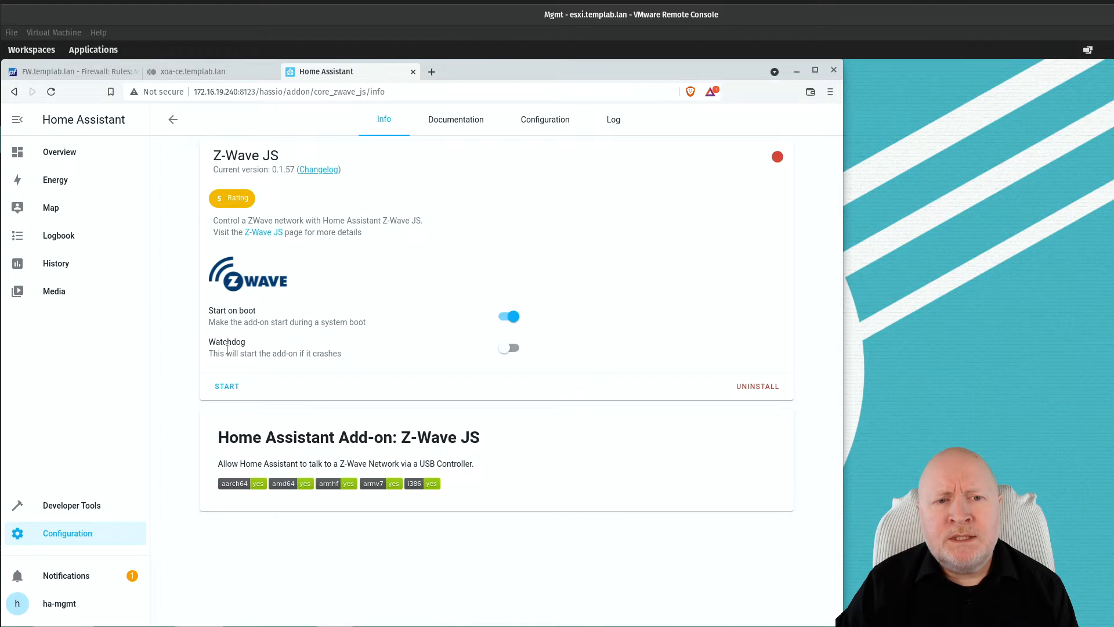
Enable the Z-Wave JS add-on's watchdog and save /dev/serial/by-id/usb-0658_0200-if00 as its device
left_click(513, 348)
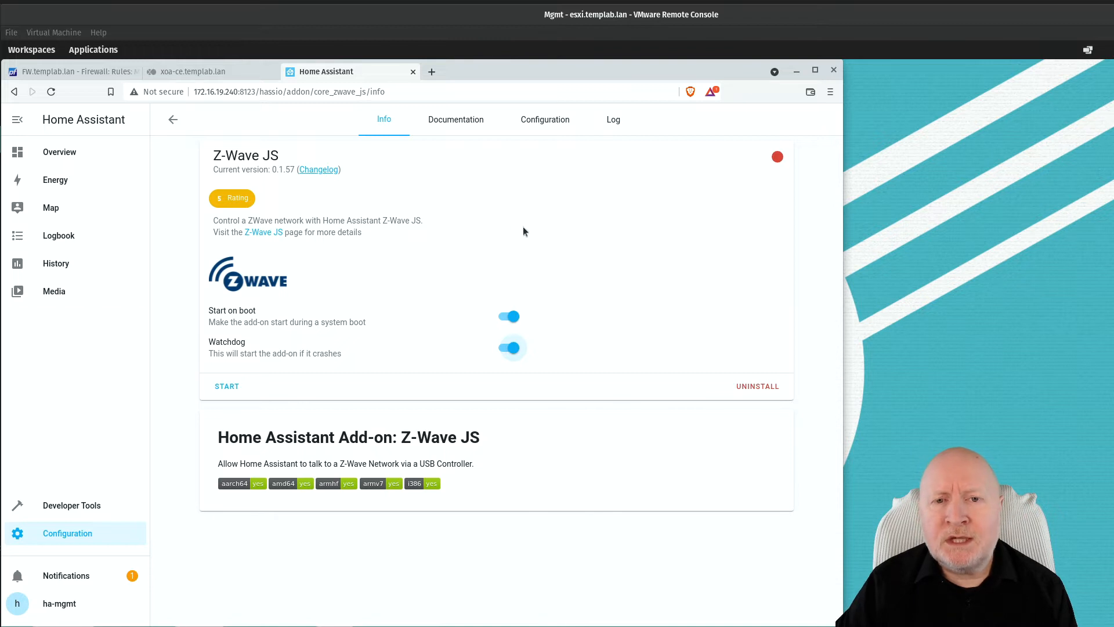
left_click(465, 126)
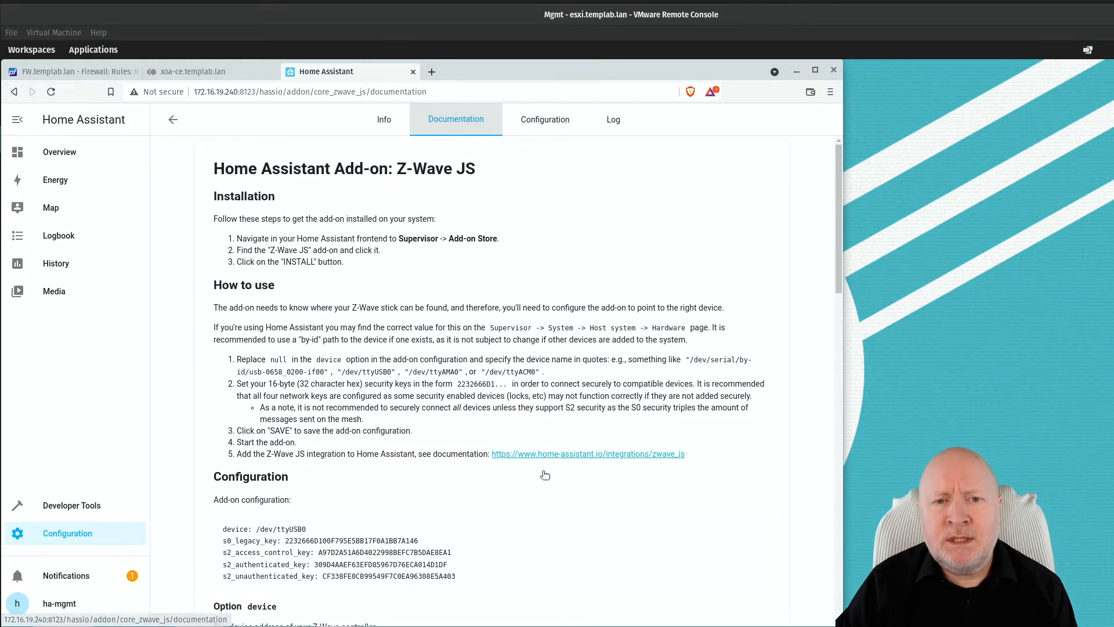
left_click(557, 127)
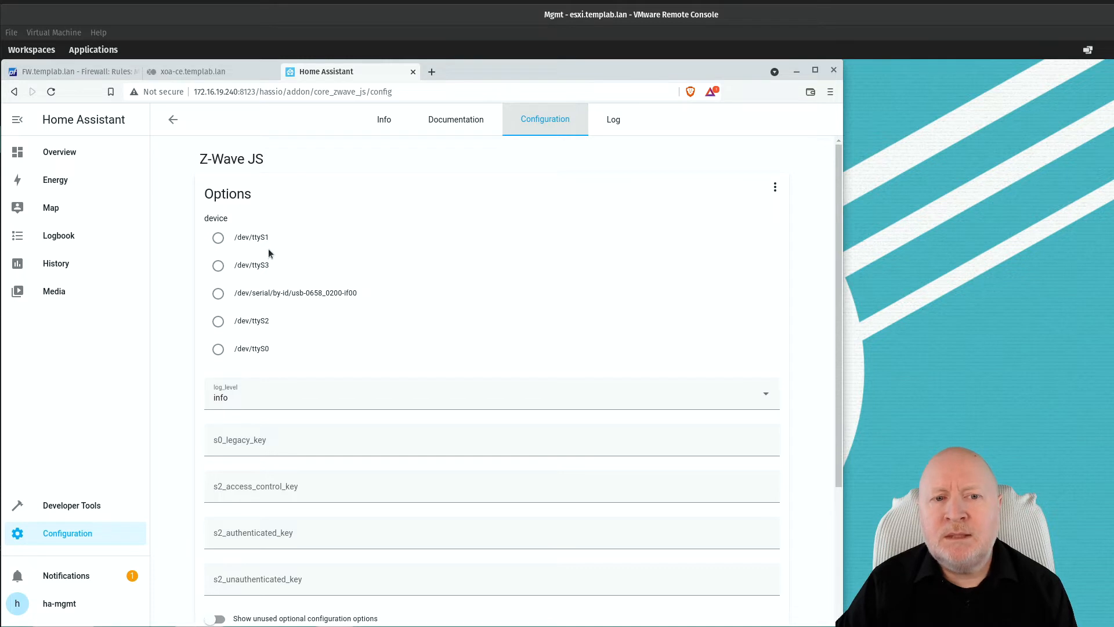
left_click(219, 294)
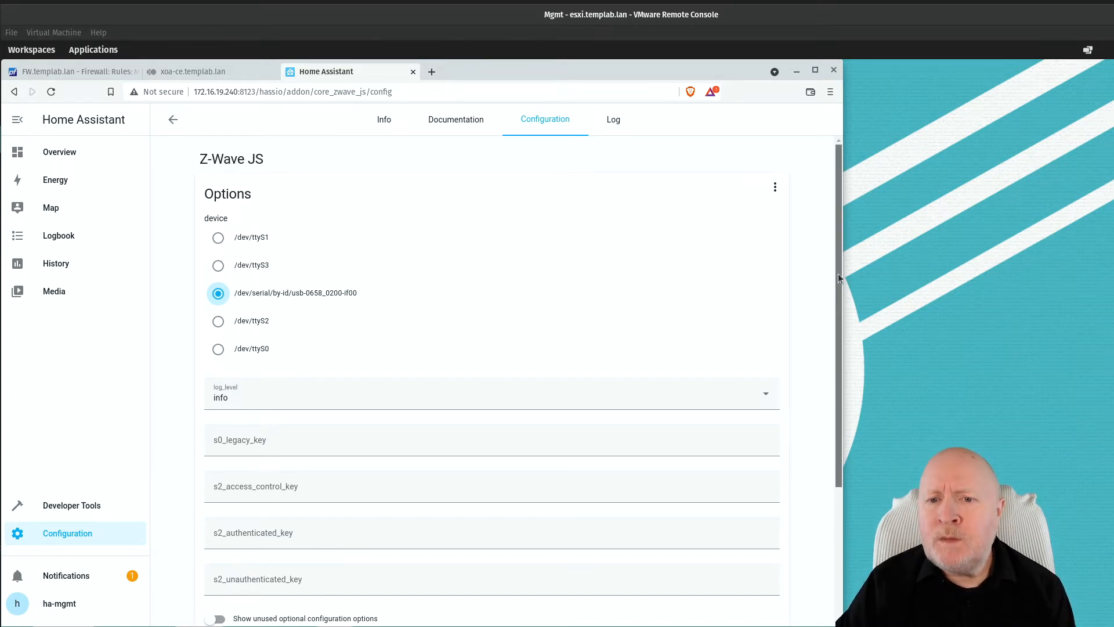
scroll(835, 319, "down", 3)
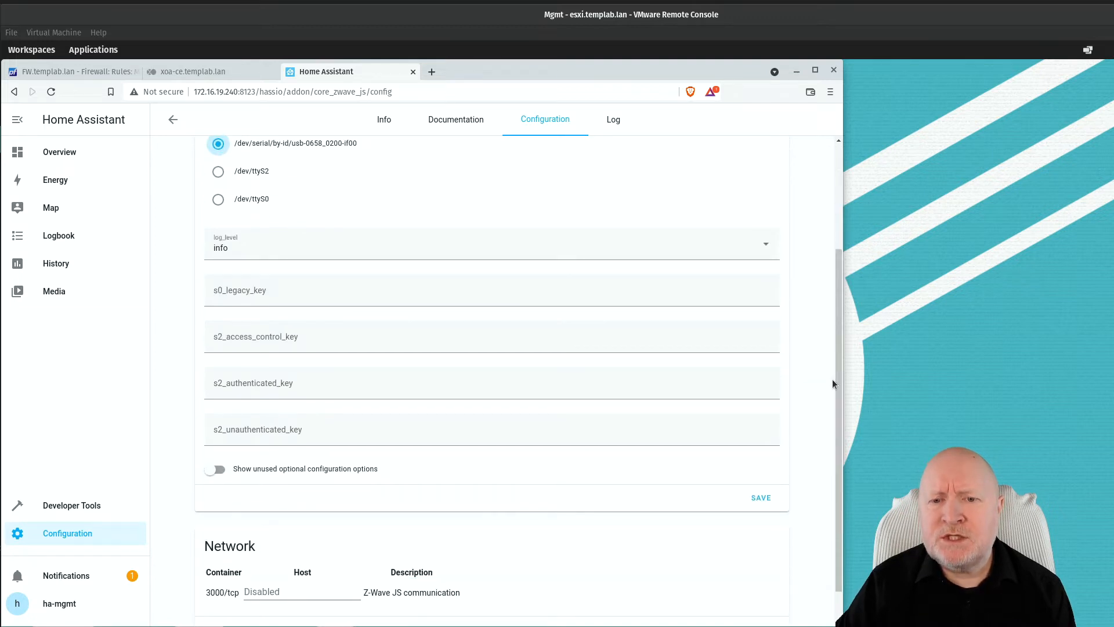
left_click(763, 502)
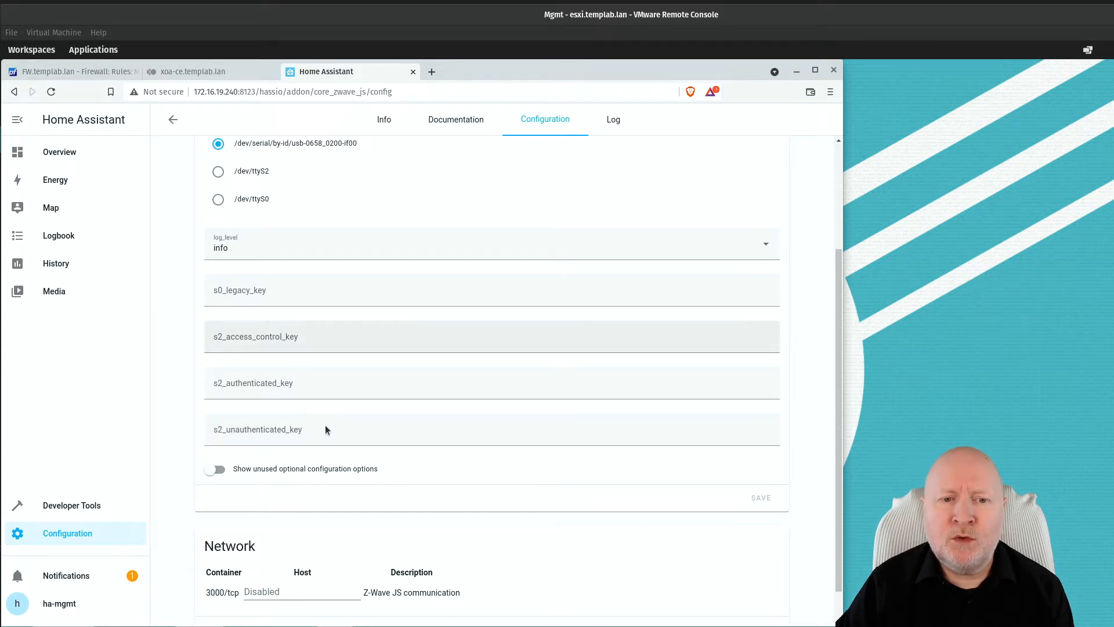
Start the Z-Wave JS add-on and check its log and configured security keys
left_click(390, 122)
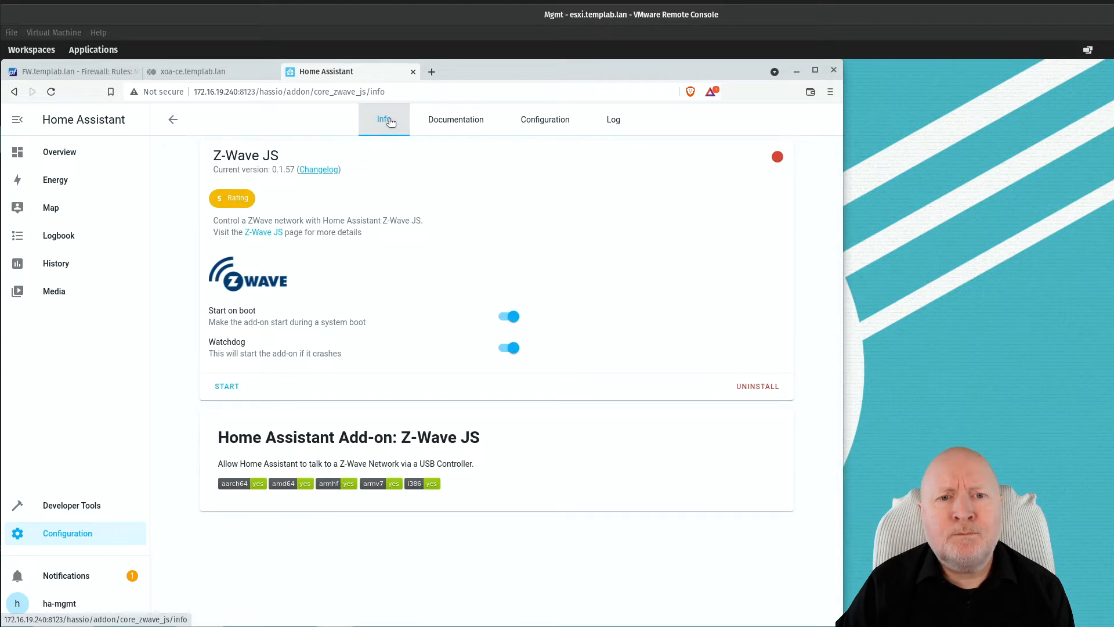
left_click(232, 386)
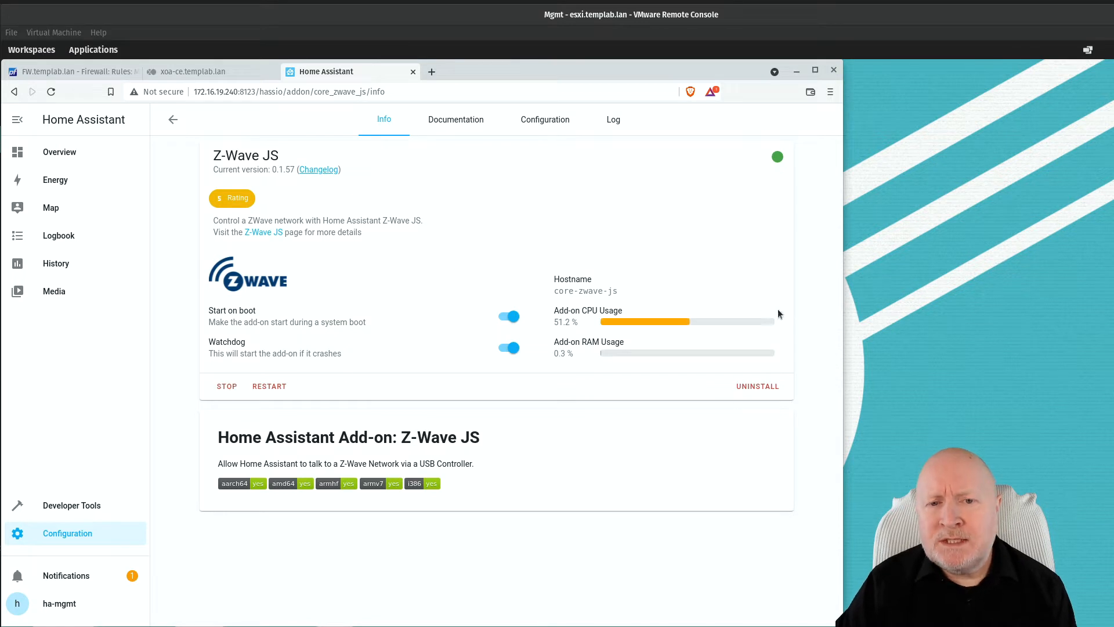
left_click(616, 128)
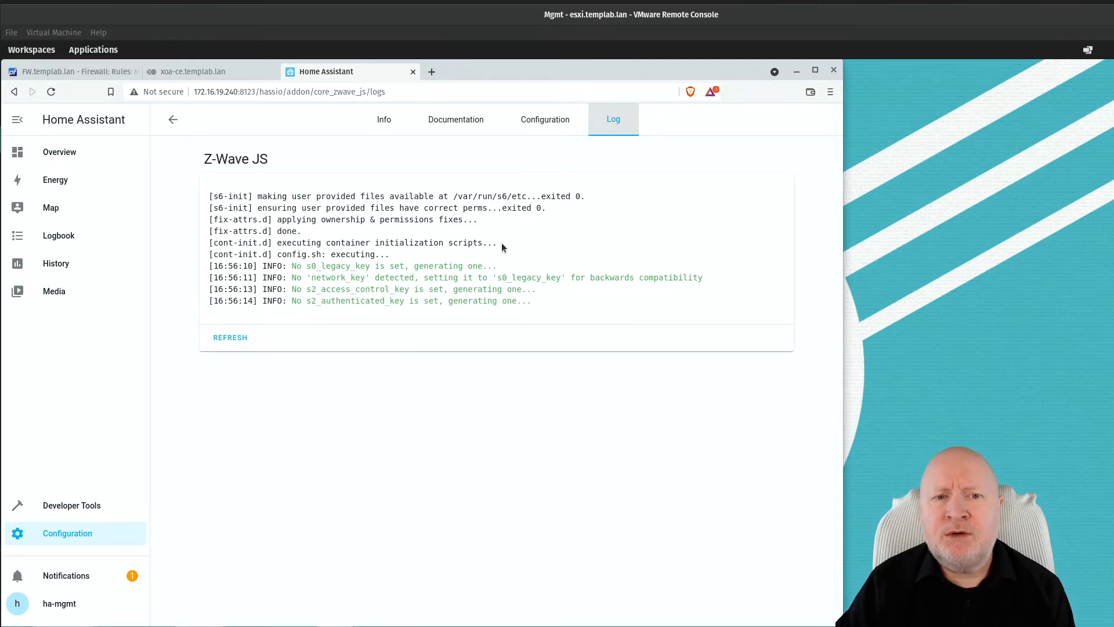
left_click(539, 129)
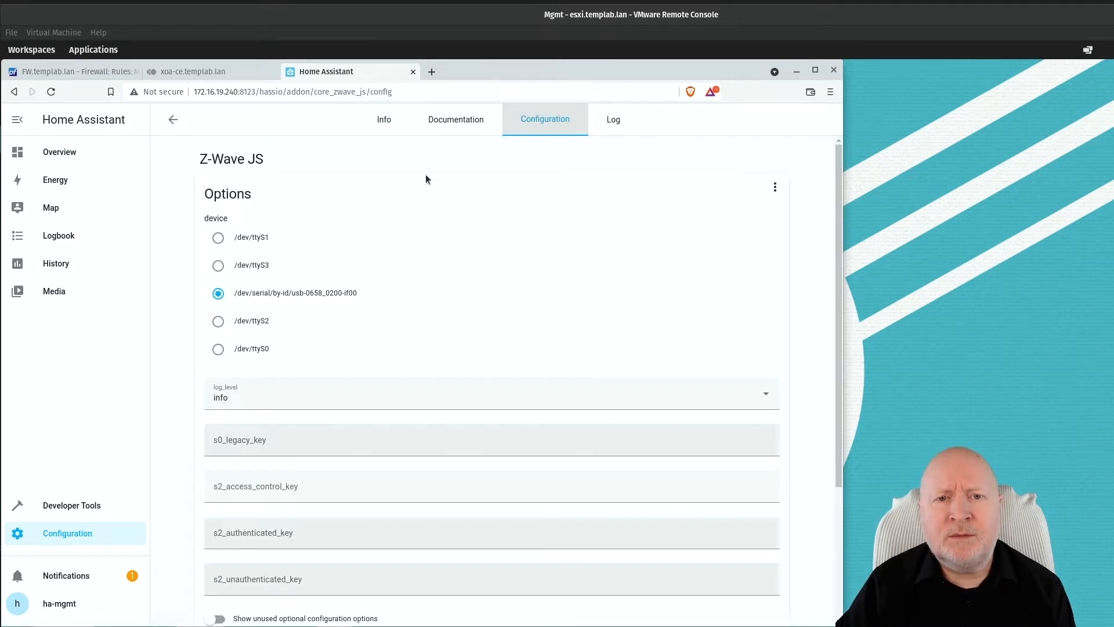
Stop the Z-Wave JS add-on and start it again
left_click(382, 124)
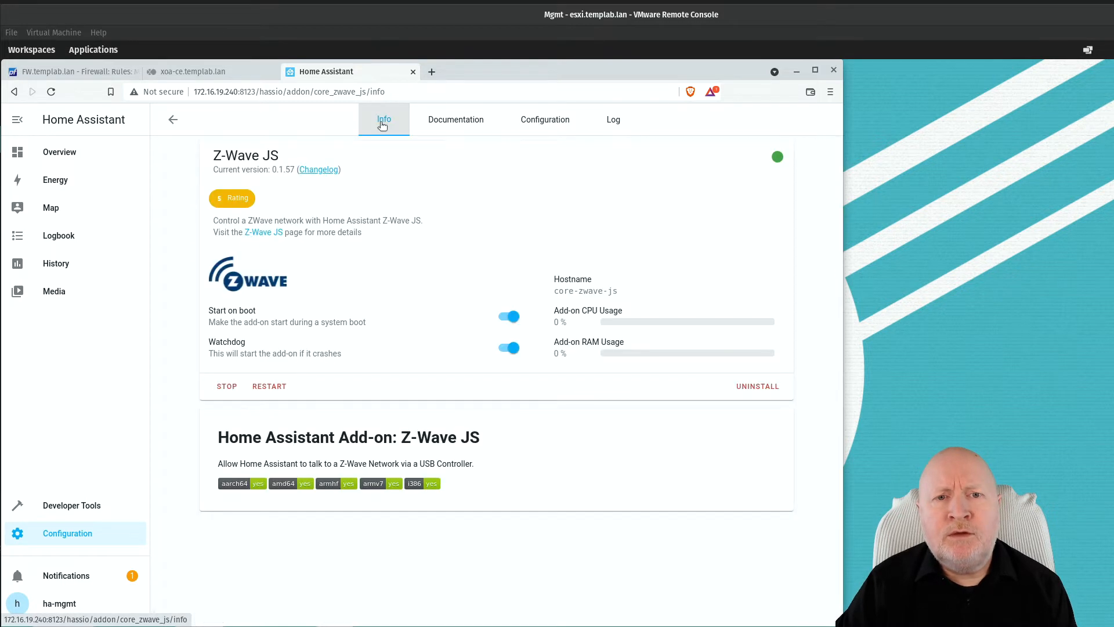
left_click(226, 387)
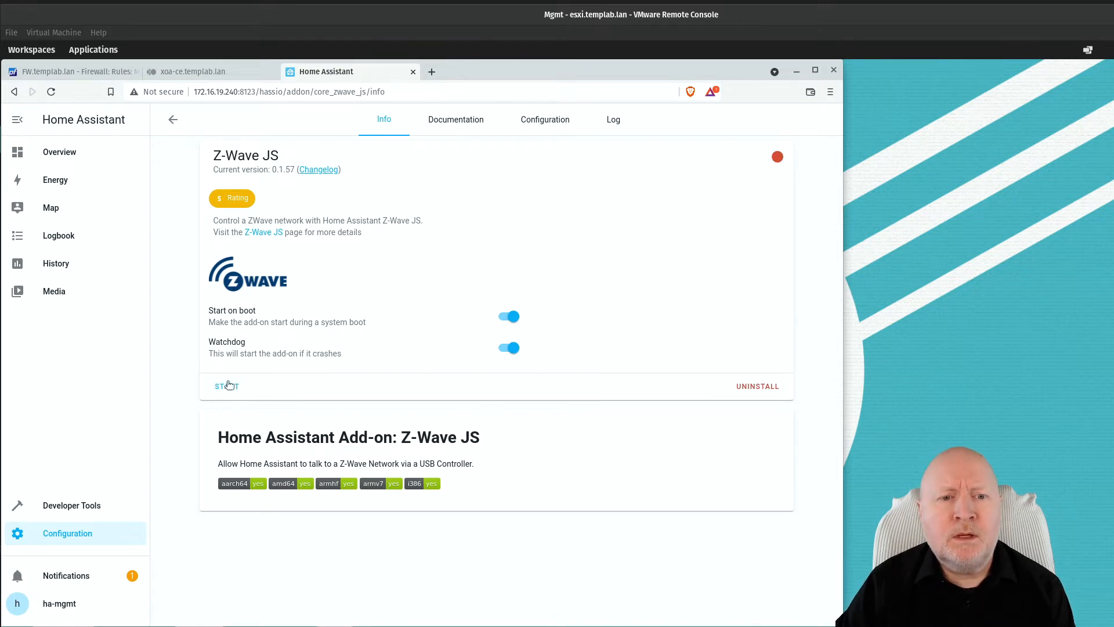
left_click(227, 387)
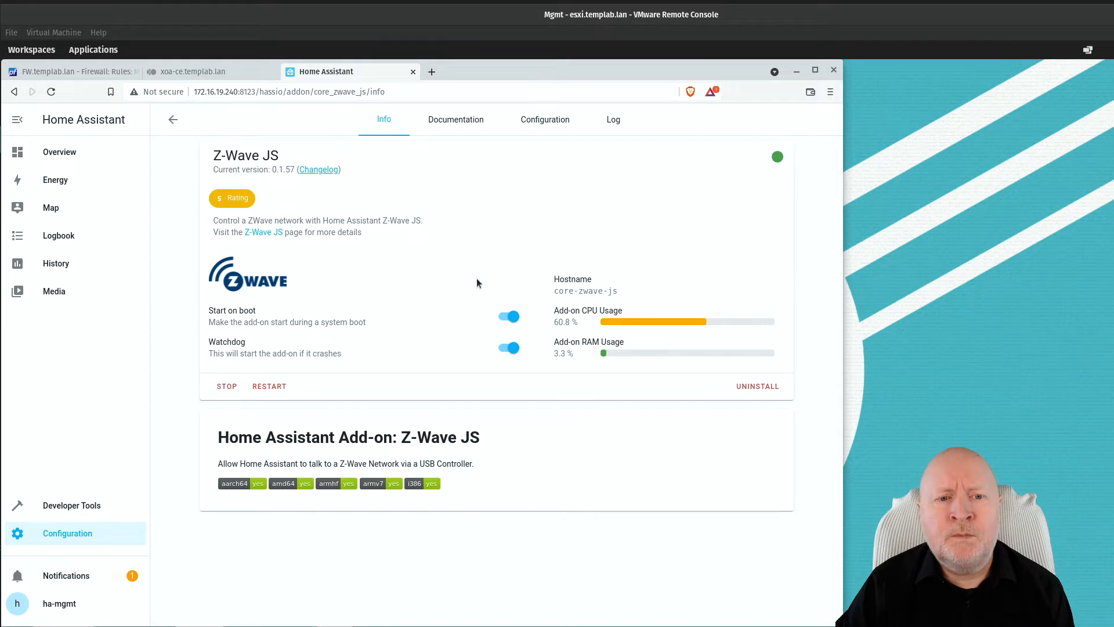
Review the network and security key fields in the Z-Wave JS add-on's configuration, and return to its overview
left_click(545, 131)
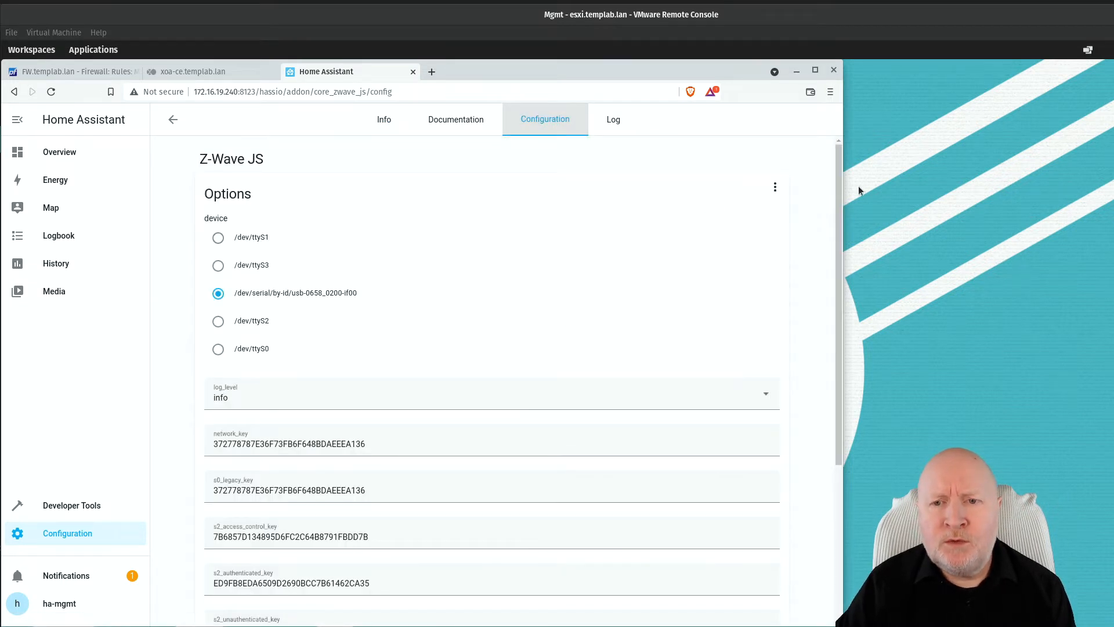
left_click_drag(840, 187, 831, 304)
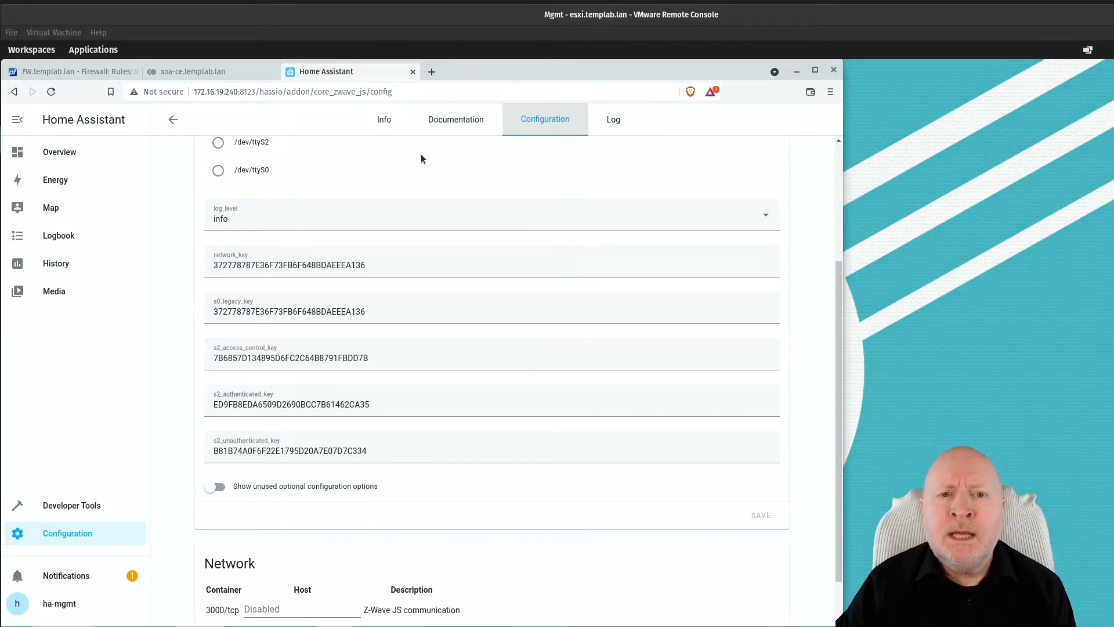
left_click(385, 120)
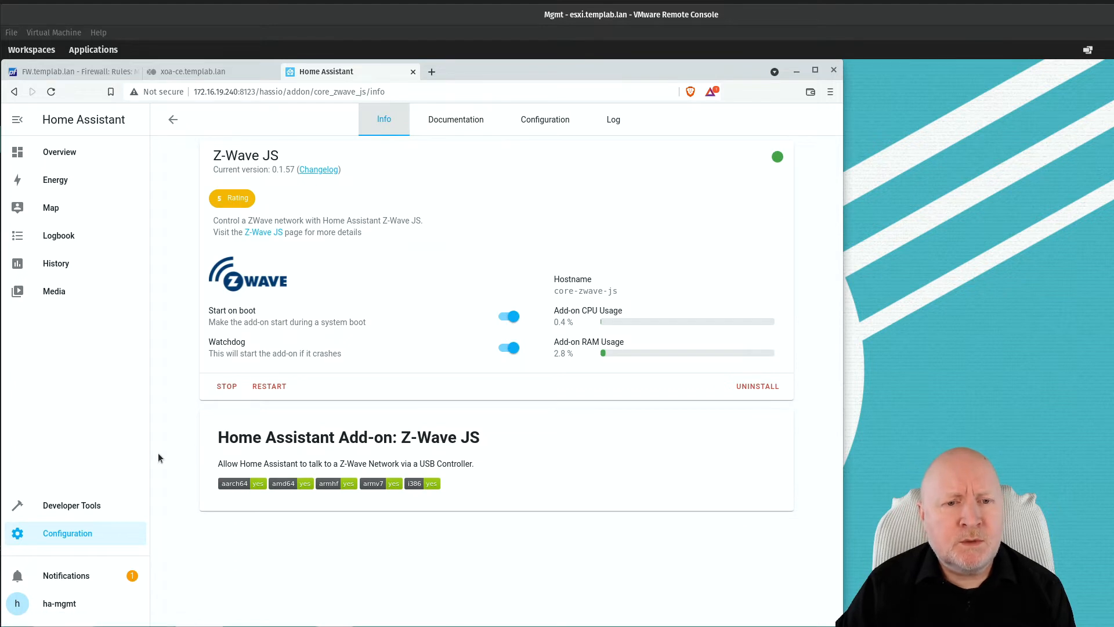
Add the Z-Wave JS integration by searching for "wave", and set up the discovered ttyACM0 controller with the Z-Wave JS add-on
left_click(76, 540)
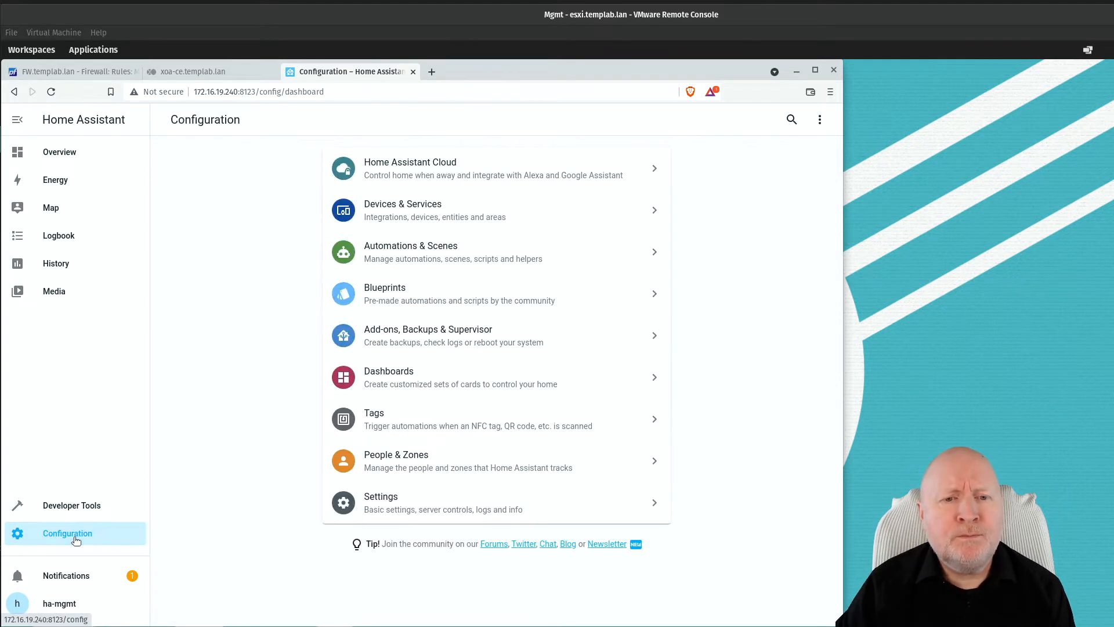
left_click(475, 215)
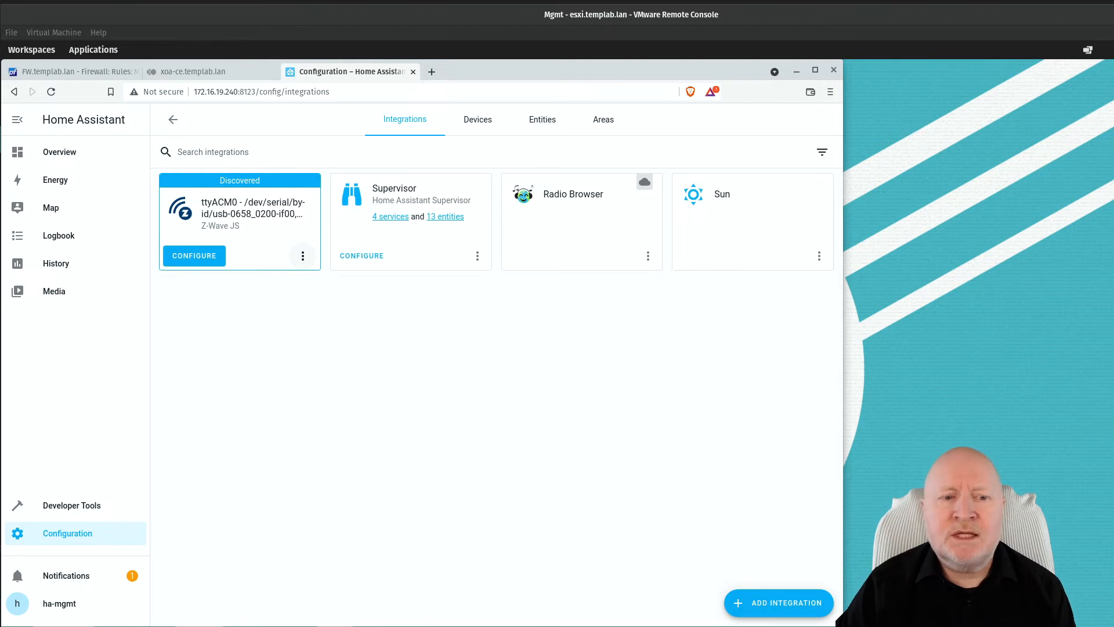
left_click(743, 607)
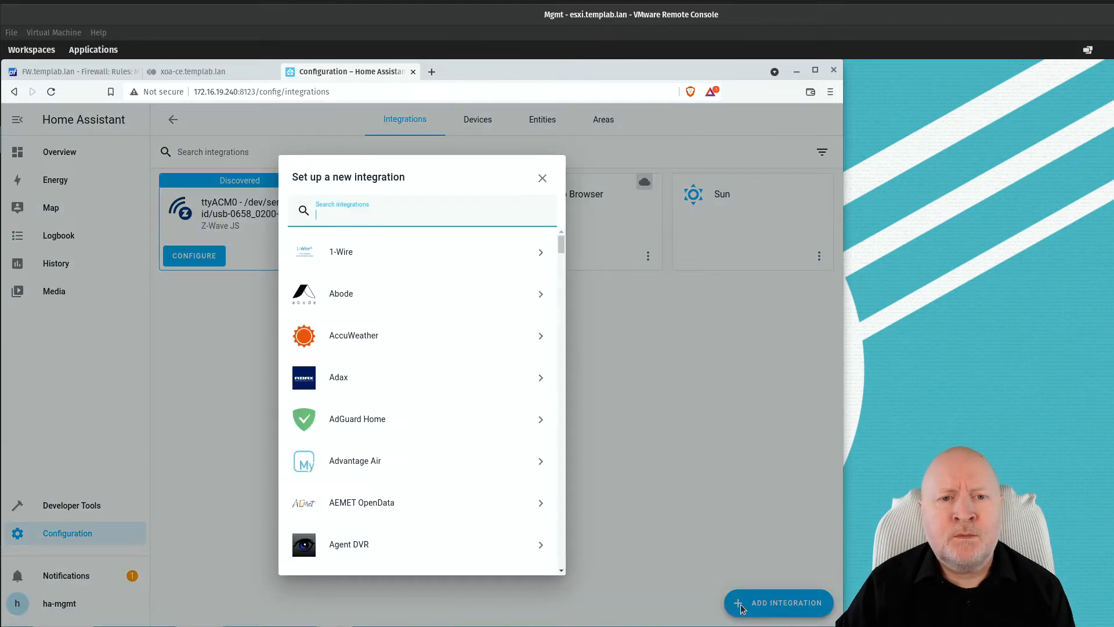
type("wave")
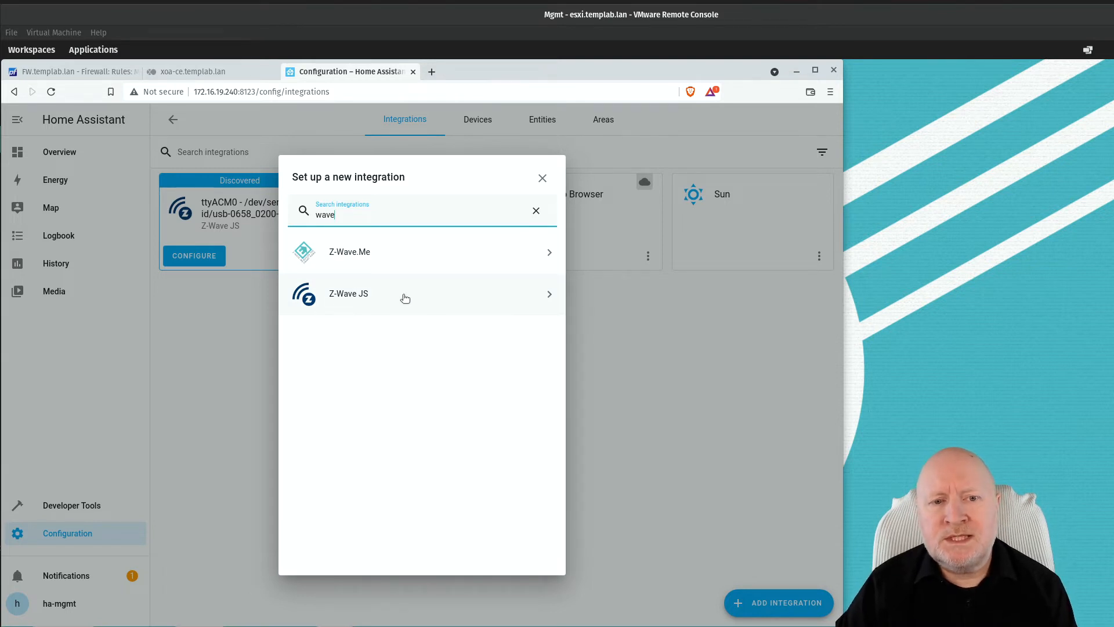
left_click(356, 307)
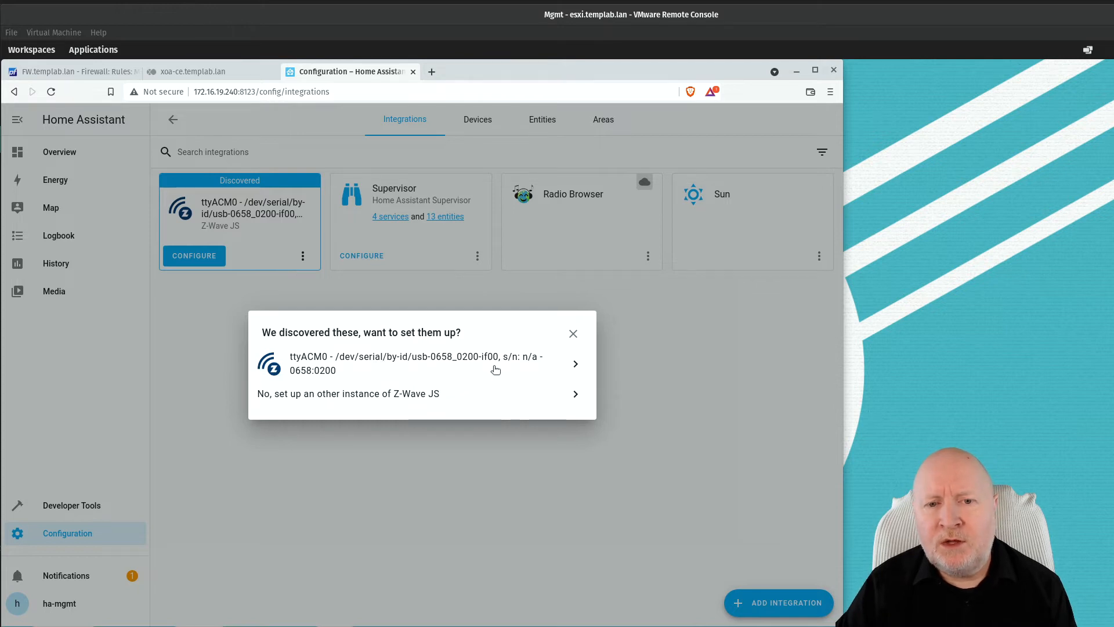
left_click(382, 361)
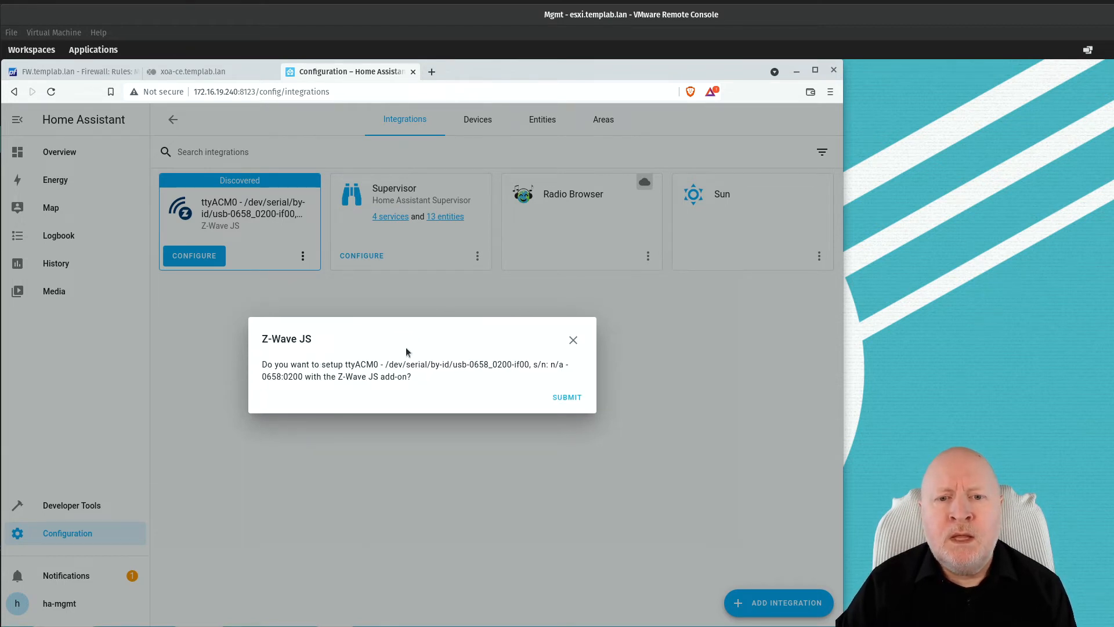
left_click(556, 397)
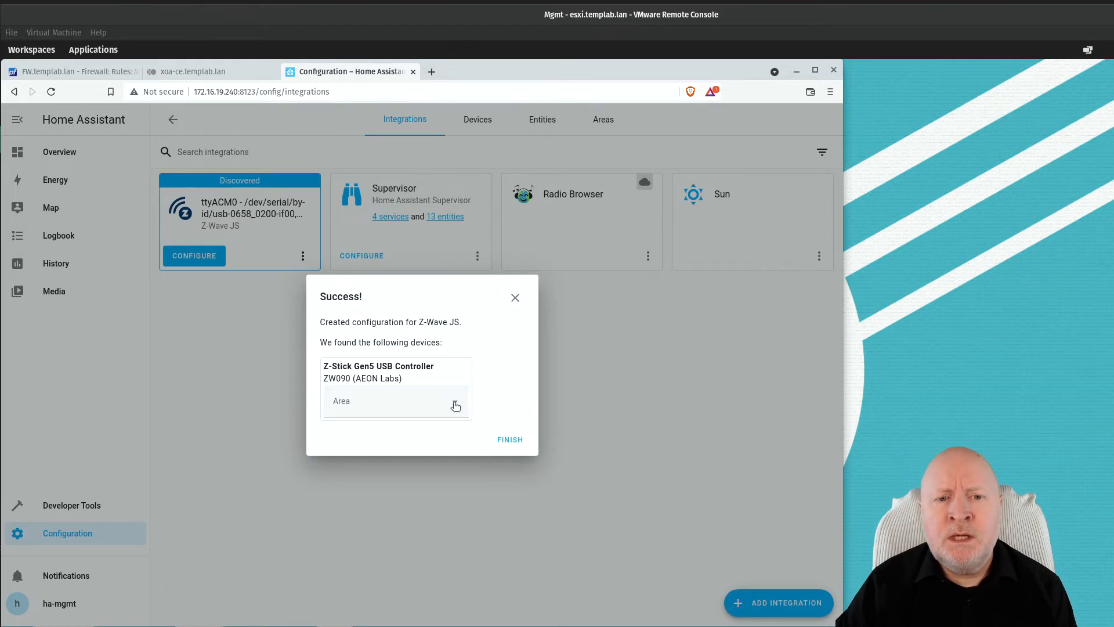
Finish the Z-Wave JS integration setup without assigning an area to the Z-Stick Gen5 USB Controller
left_click(455, 405)
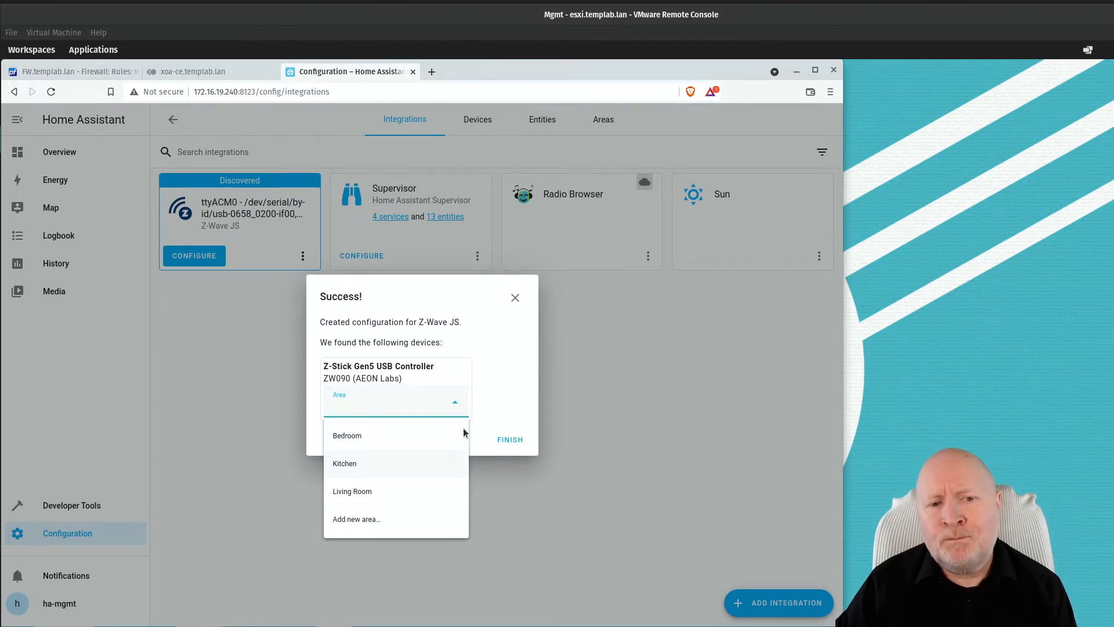
left_click(486, 326)
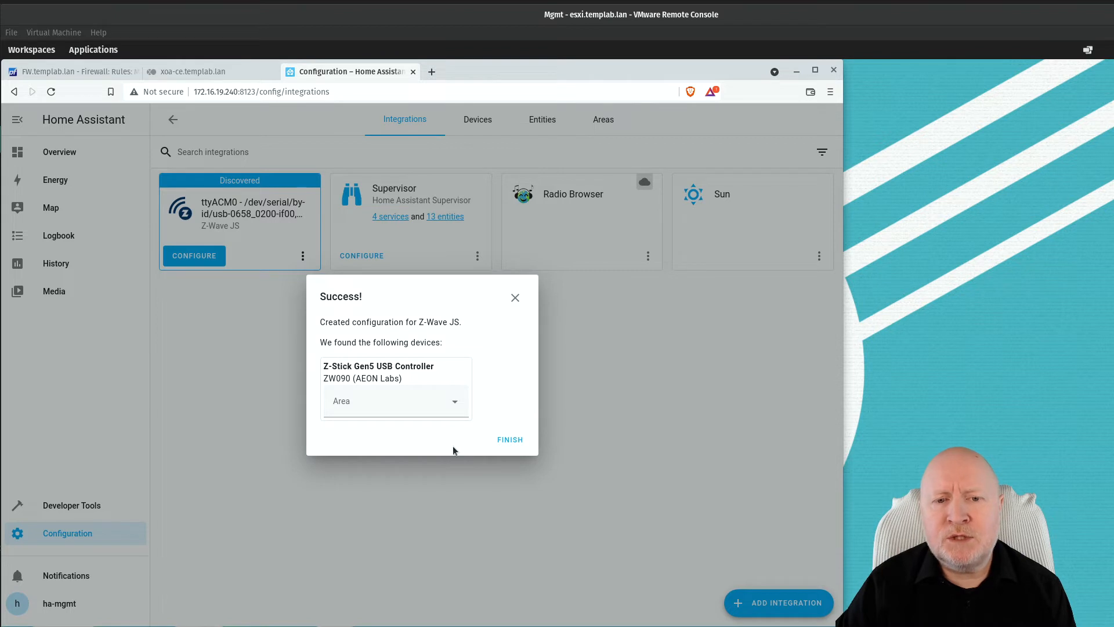
left_click(510, 442)
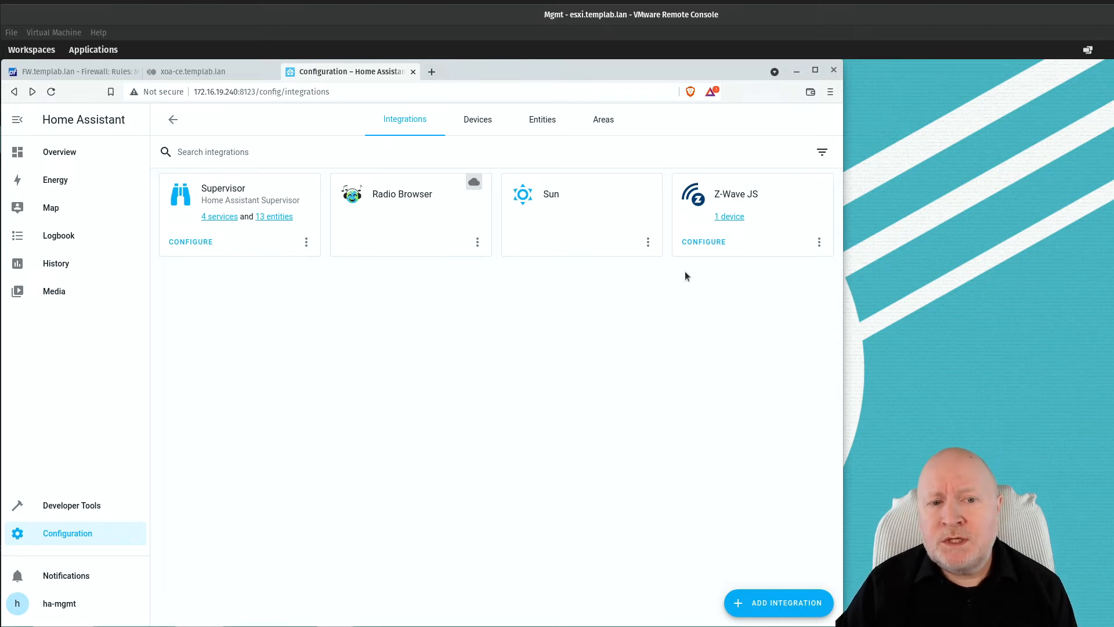
Check the running status of the Z-Wave JS add-on on its information page
left_click(118, 535)
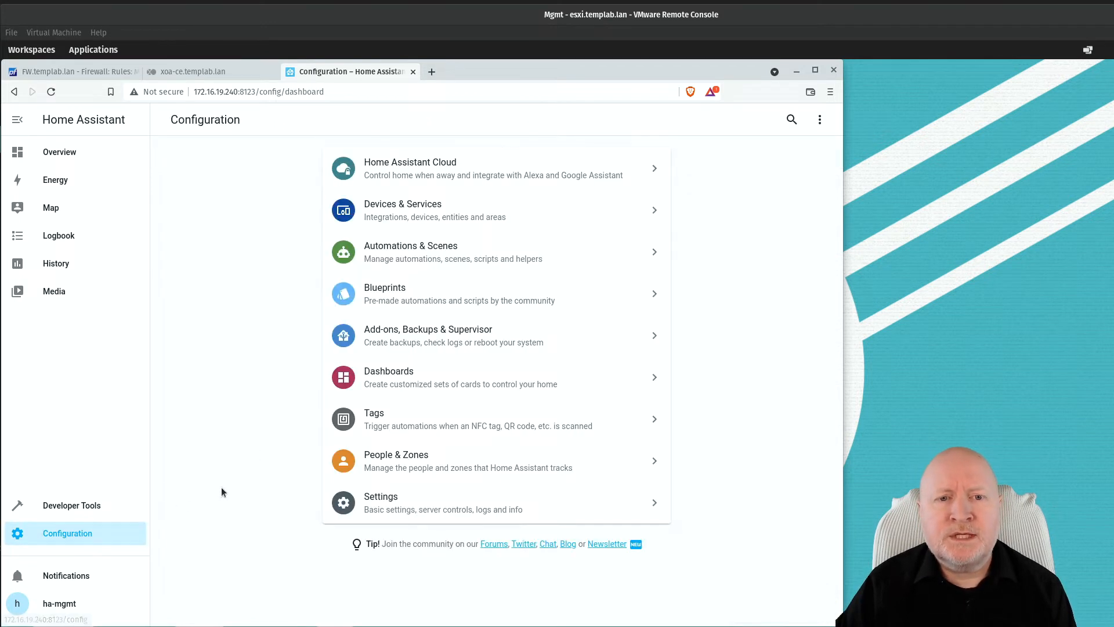
left_click(421, 327)
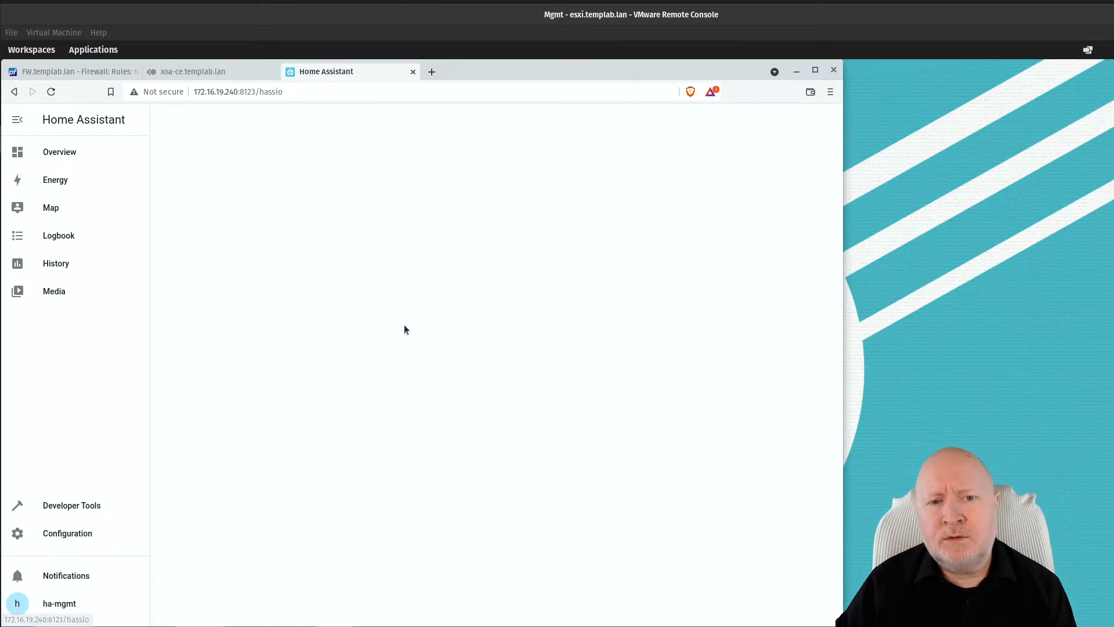
left_click(217, 156)
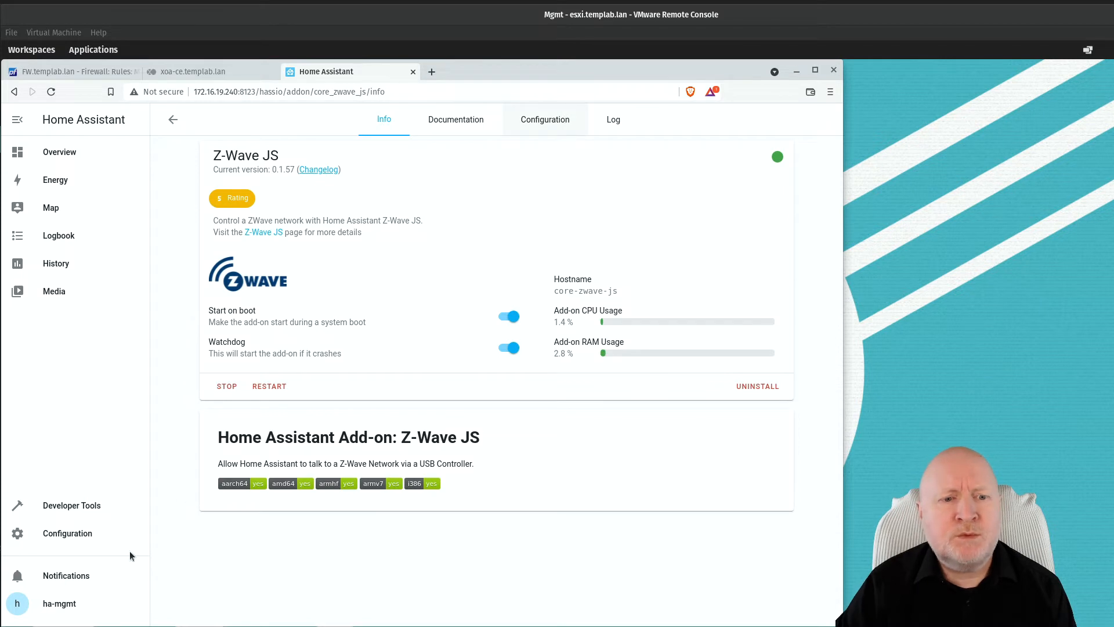
Examine the Z-Wave JS integration's network status and diagnostics, and the device details of the Z-Stick Gen5 USB Controller
left_click(114, 538)
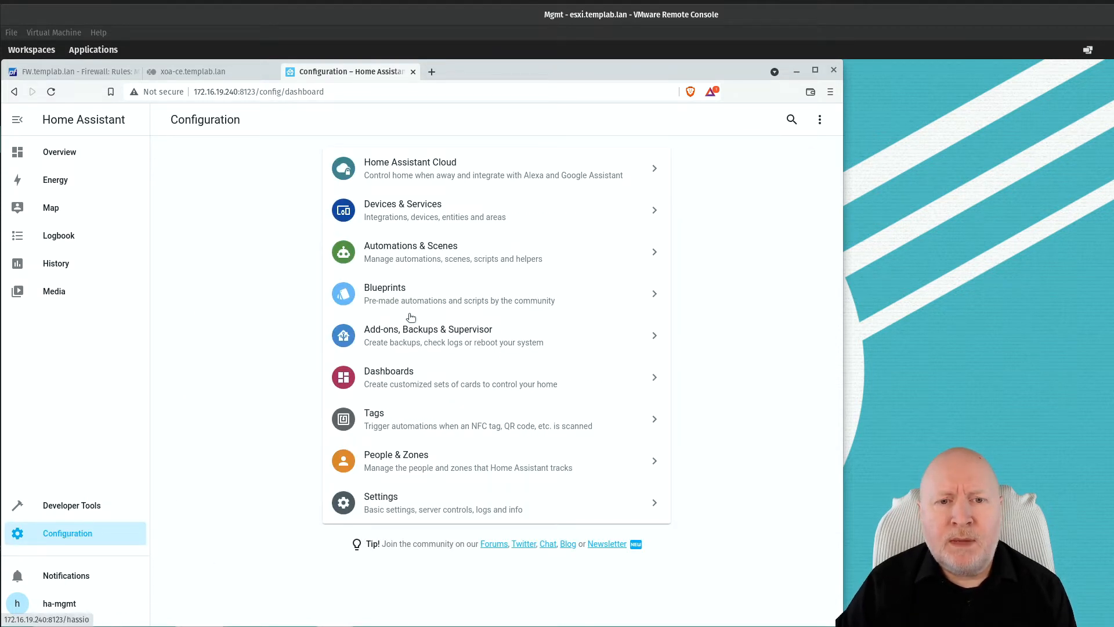
left_click(416, 213)
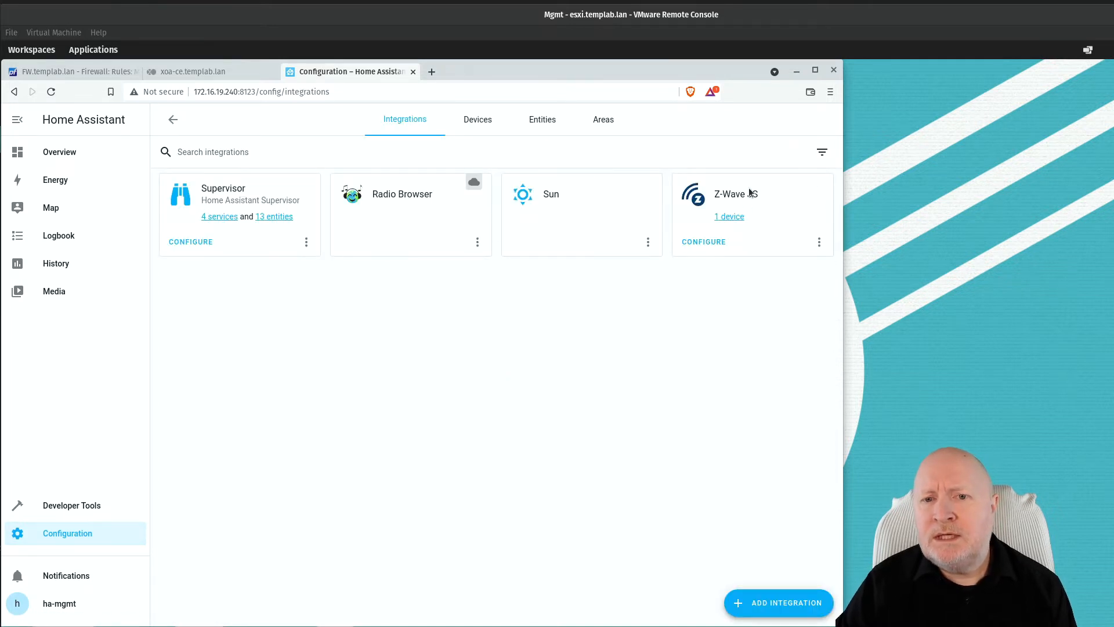
left_click(715, 242)
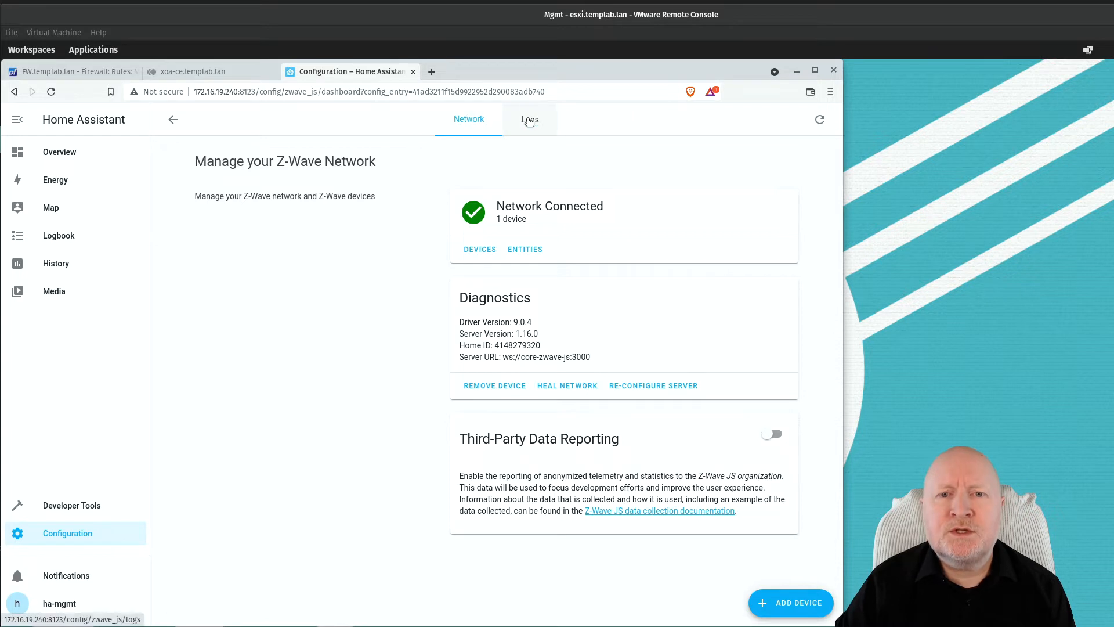
left_click(173, 121)
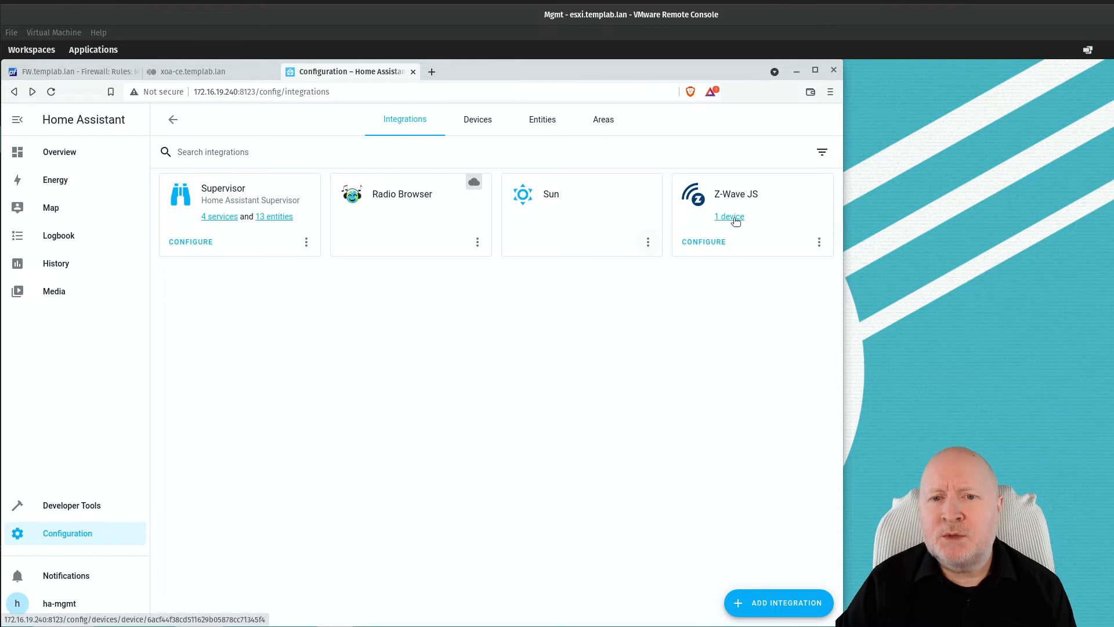
left_click(732, 217)
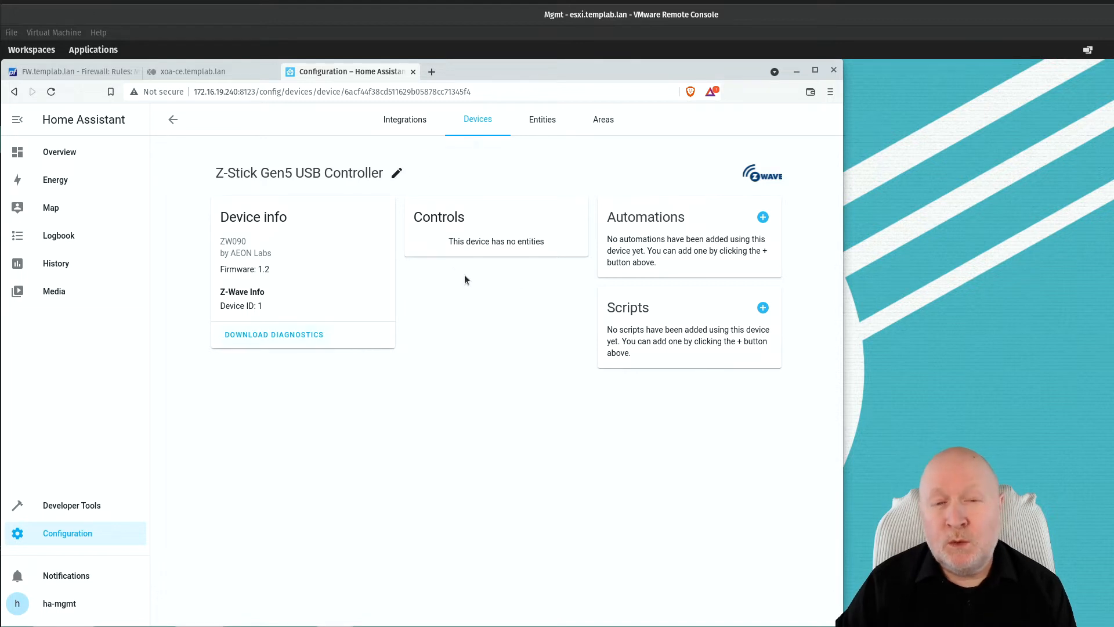
left_click(172, 119)
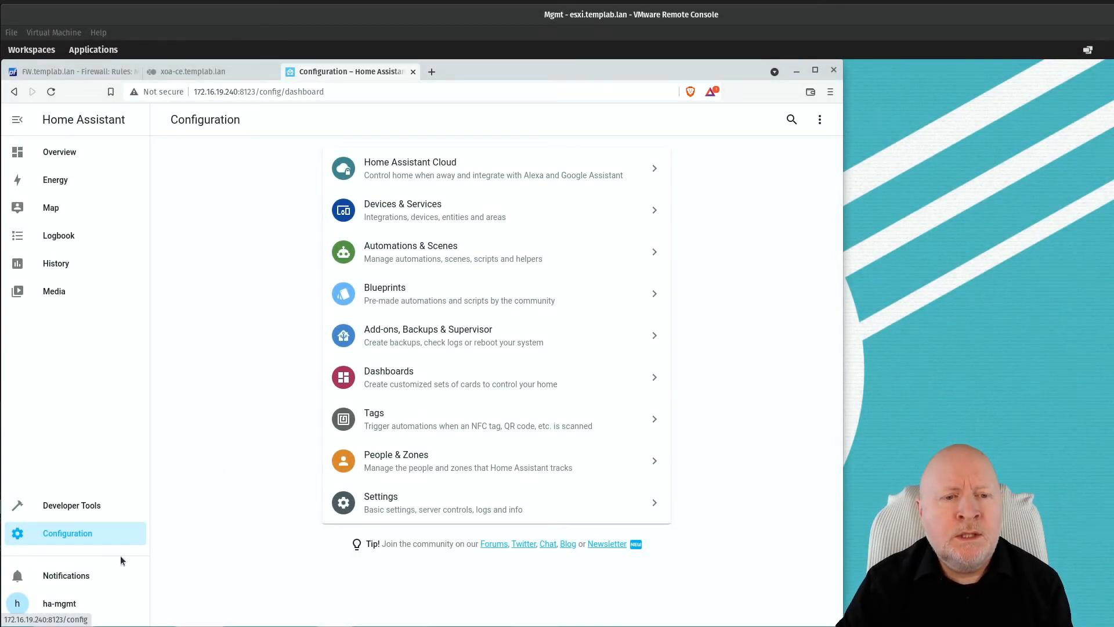
Add a new Z-Wave device to the network through the Z-Wave JS integration and view the added motion sensor's device page
left_click(61, 535)
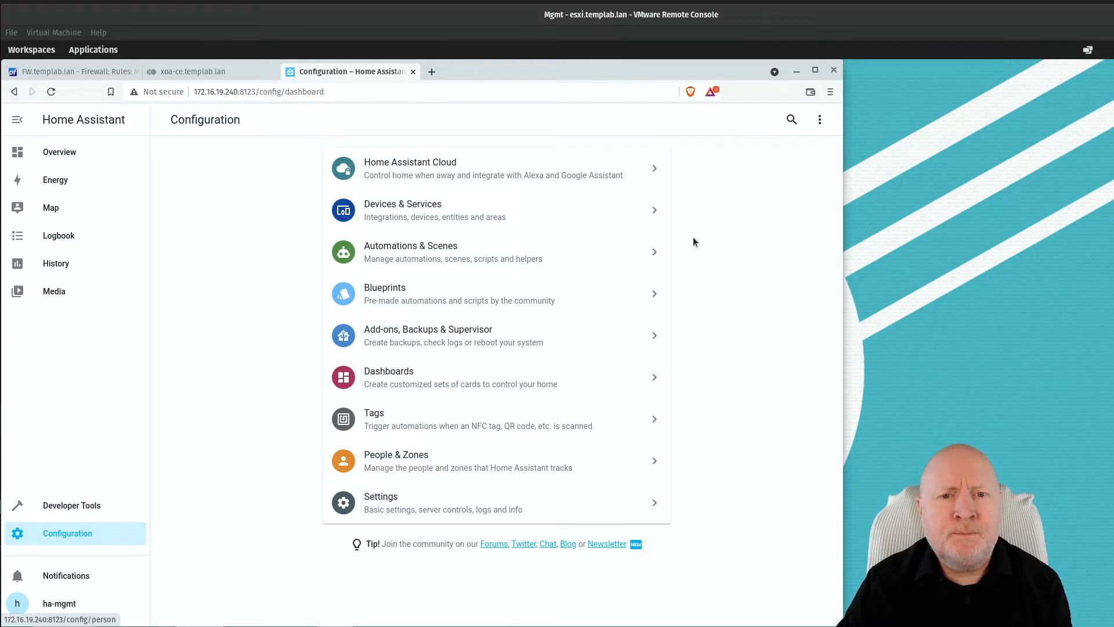
left_click(399, 215)
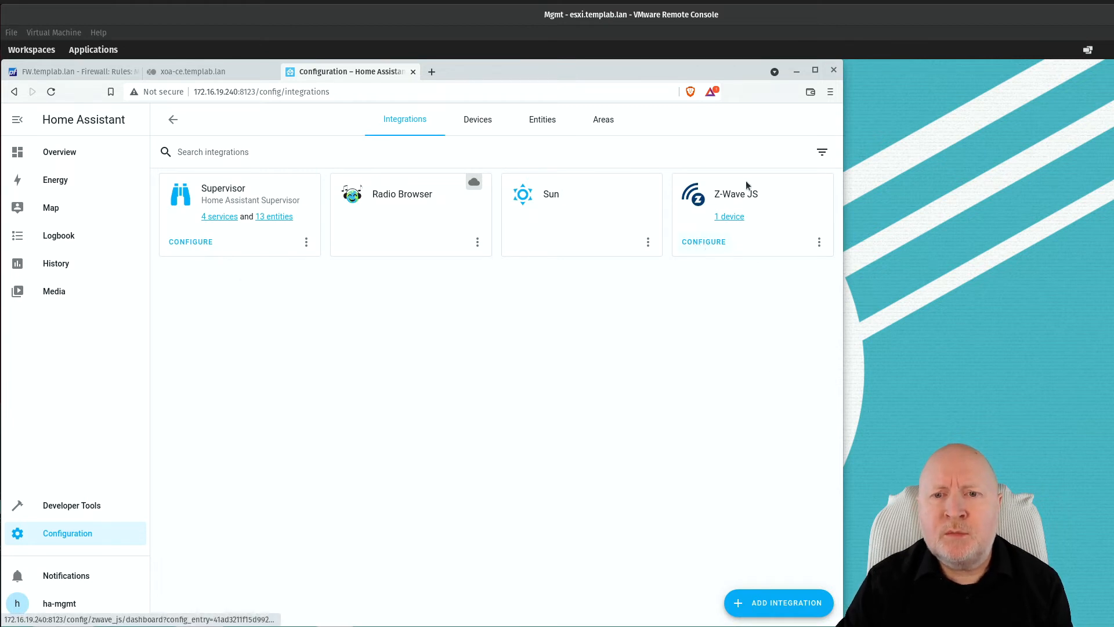
left_click(705, 240)
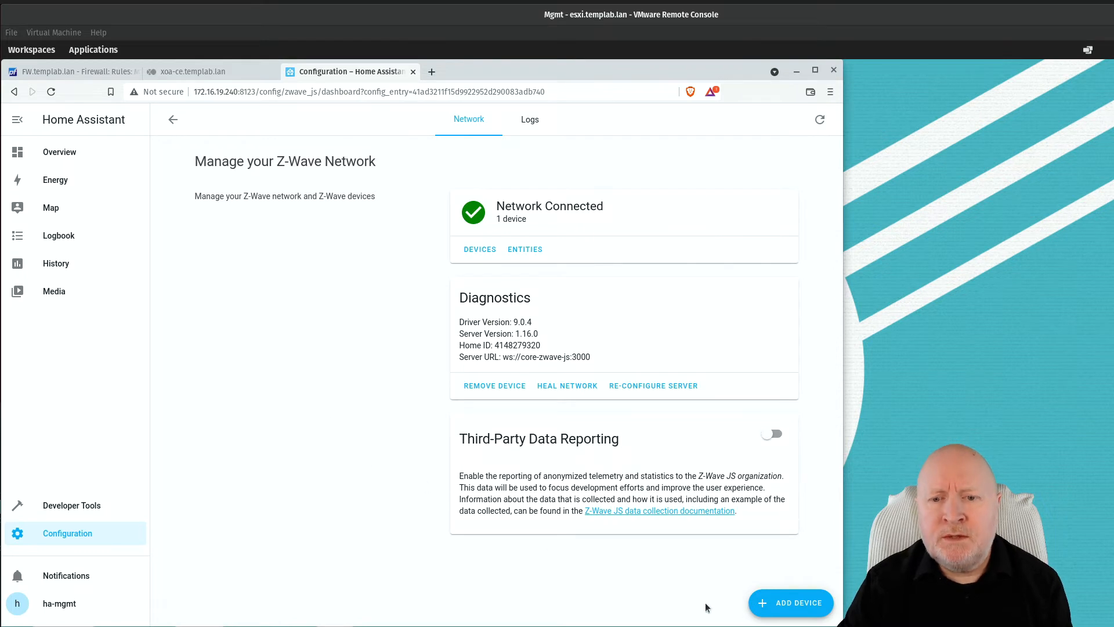
left_click(786, 604)
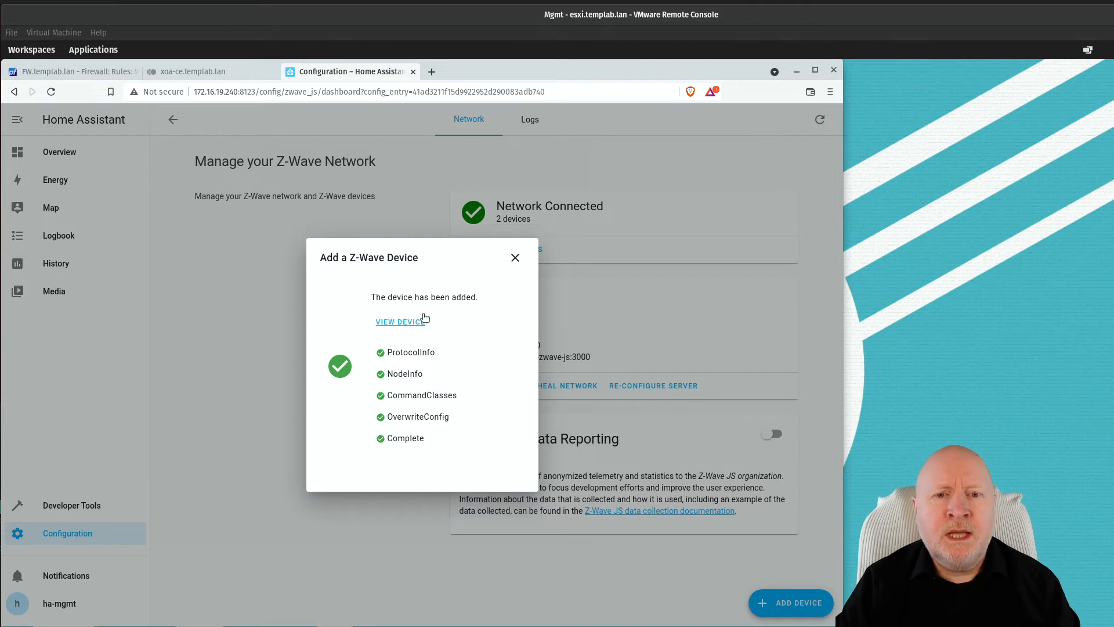
left_click(406, 322)
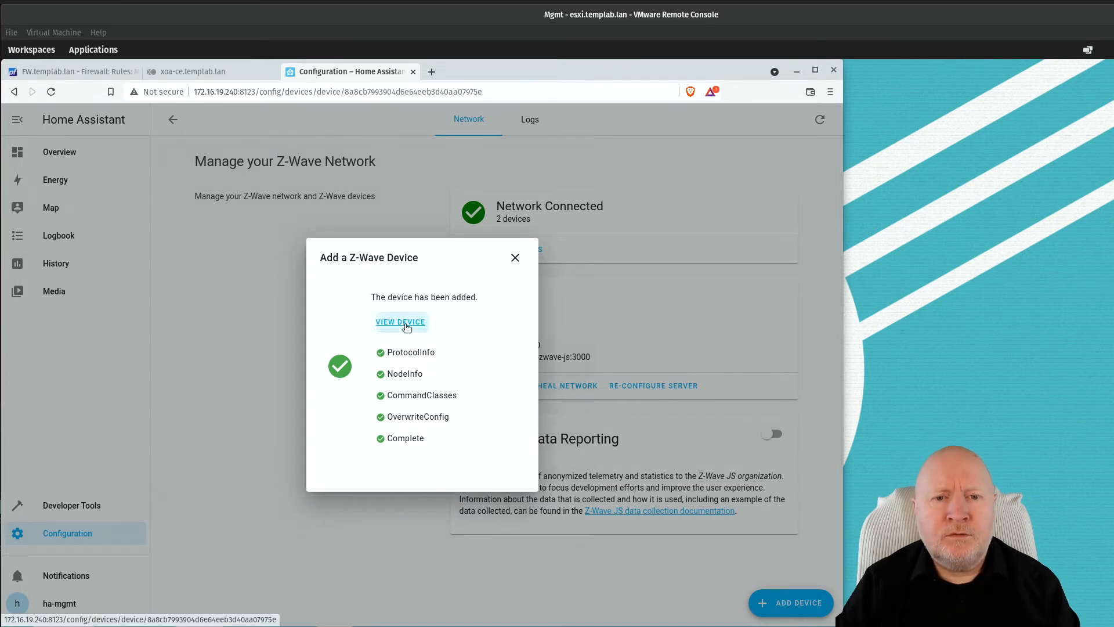
left_click(514, 257)
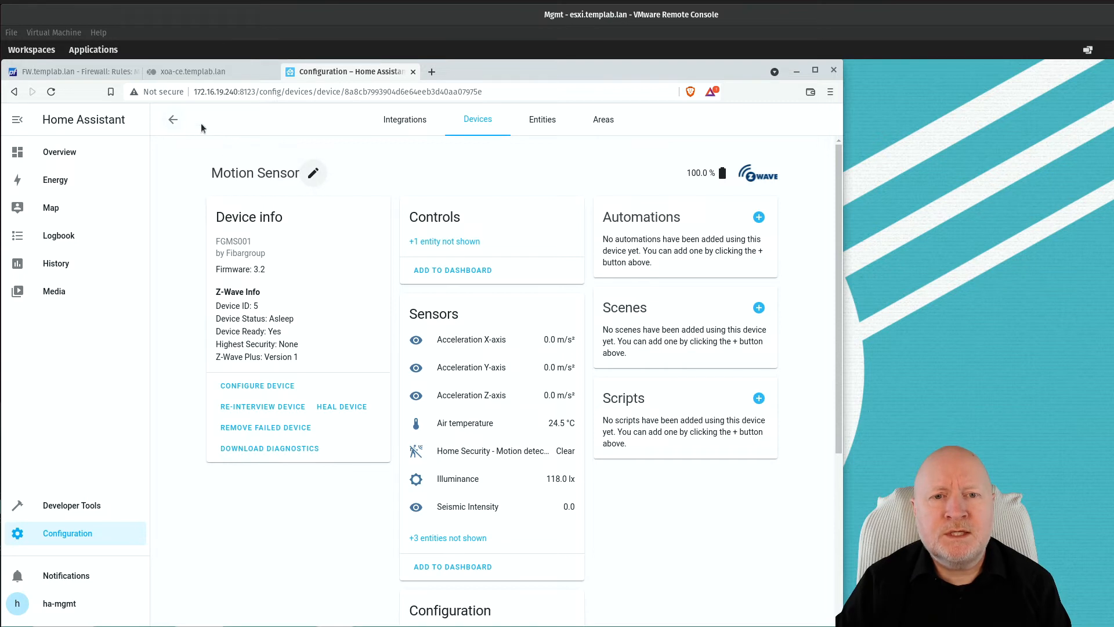
Rename the motion sensor device to "Kitchen Motion Sensor" and assign it to the Kitchen area
left_click(313, 173)
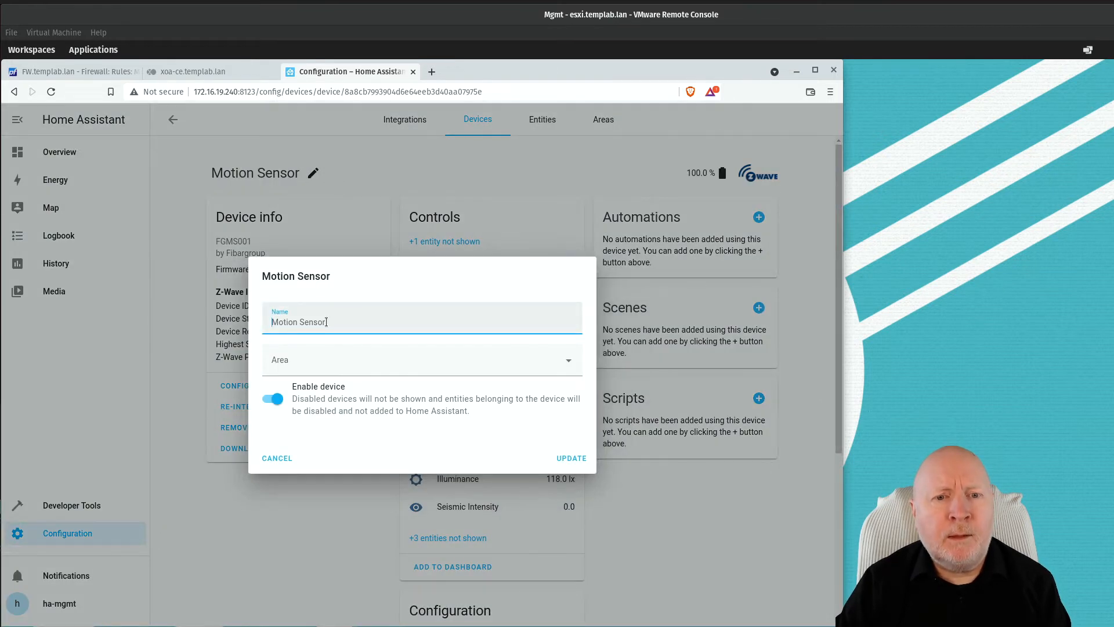
key("ctrl+a")
type("Kit")
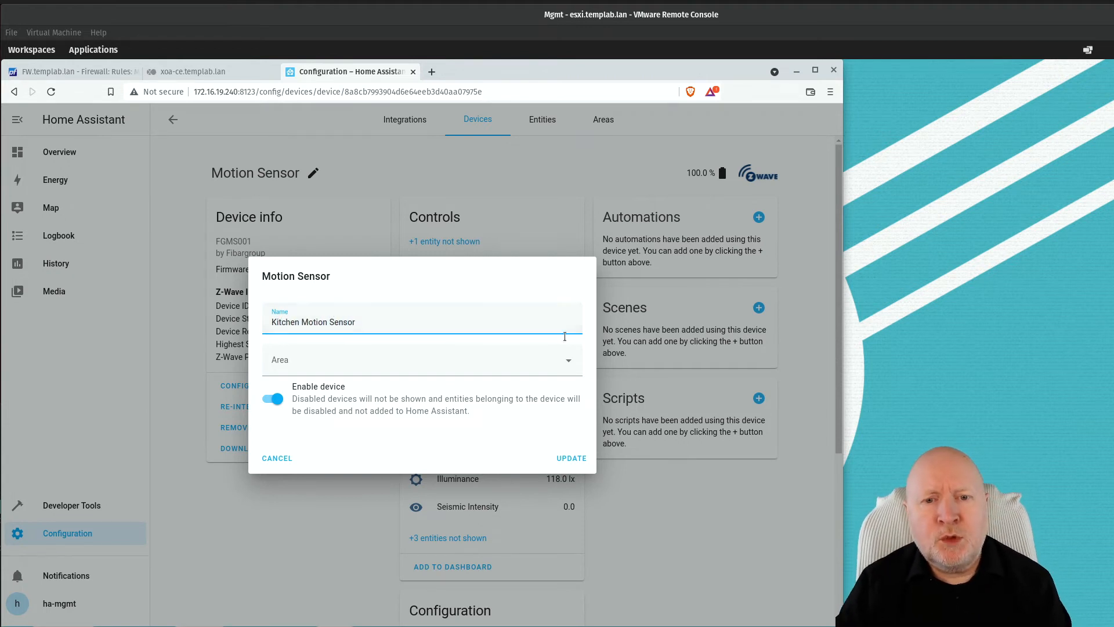
left_click(567, 361)
left_click(275, 428)
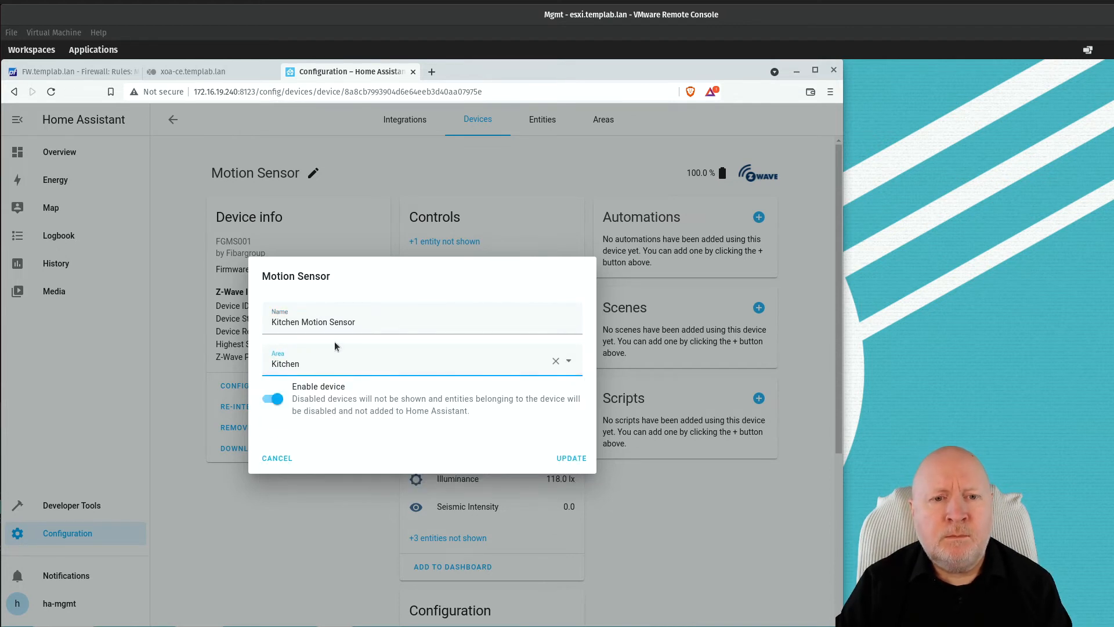
left_click(571, 461)
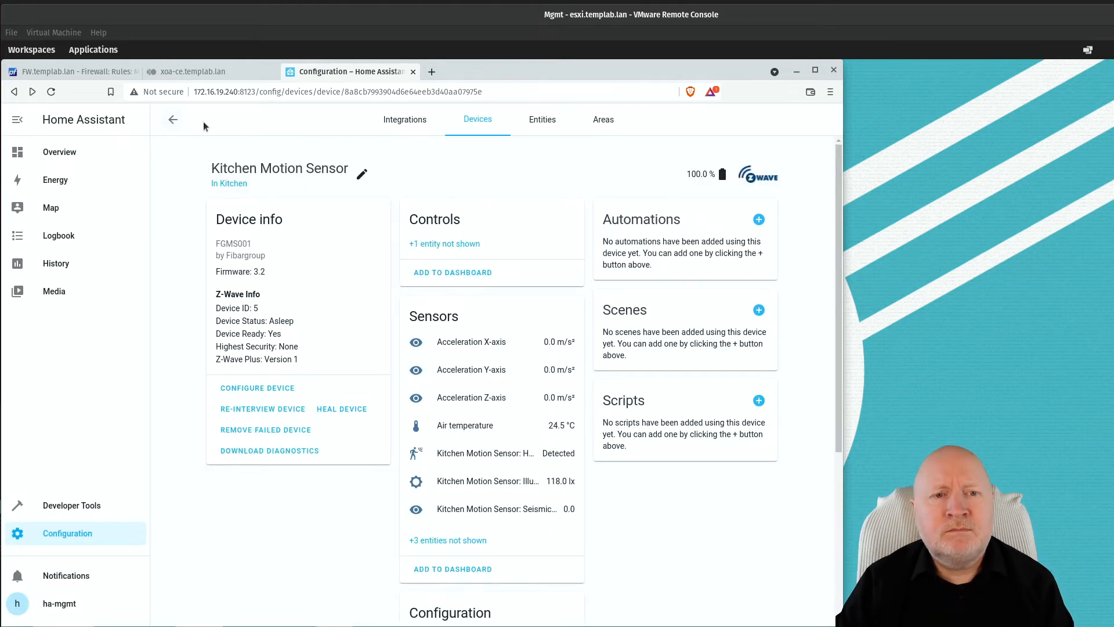
Return to the integrations overview and check the list of devices belonging to Z-Wave JS
left_click(177, 124)
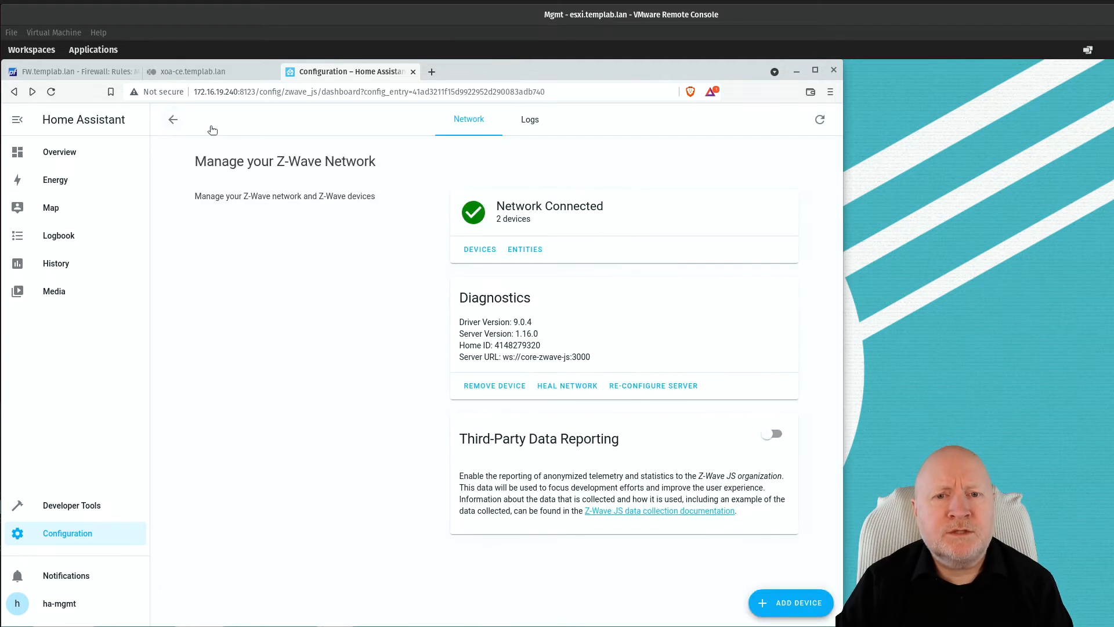
left_click(176, 119)
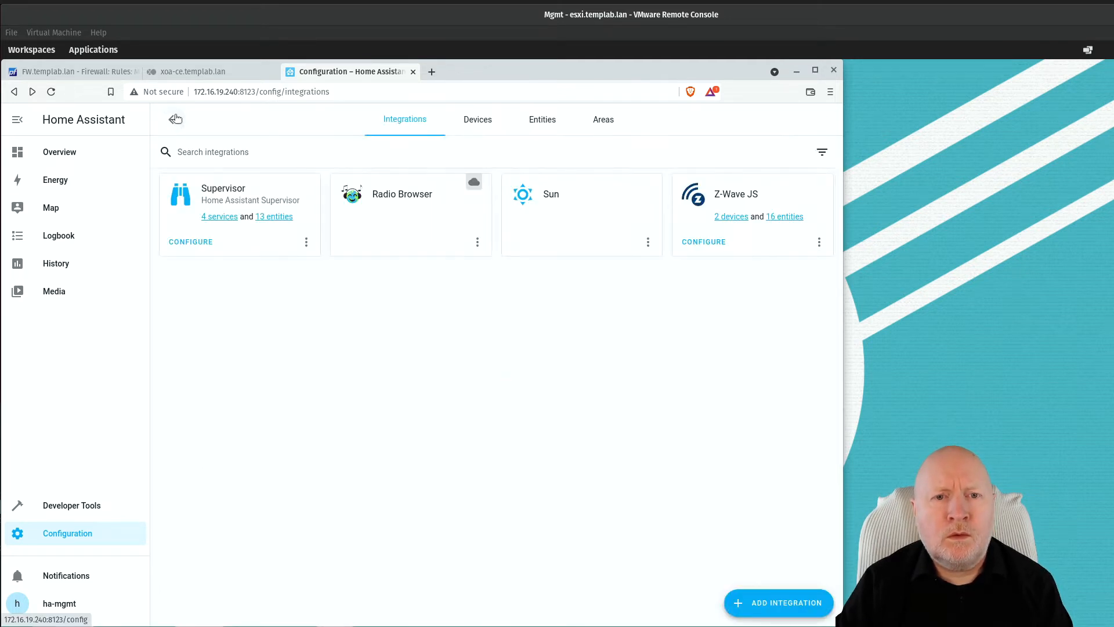
left_click(731, 216)
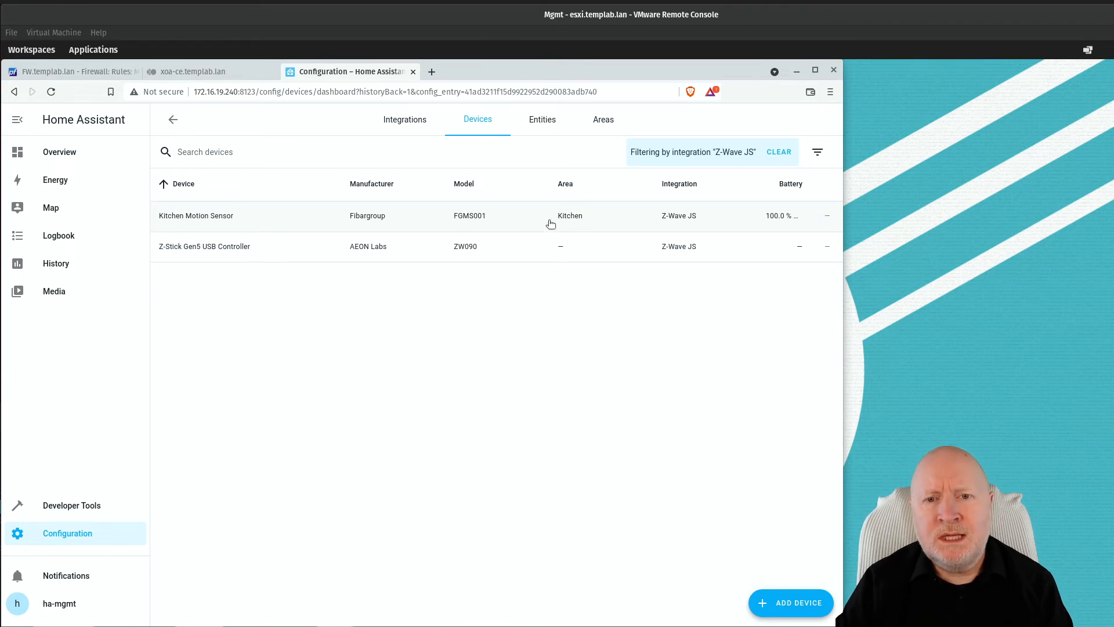
View the Kitchen sensors on the Overview dashboard and inspect the illuminance sensor's history and entity settings
left_click(87, 158)
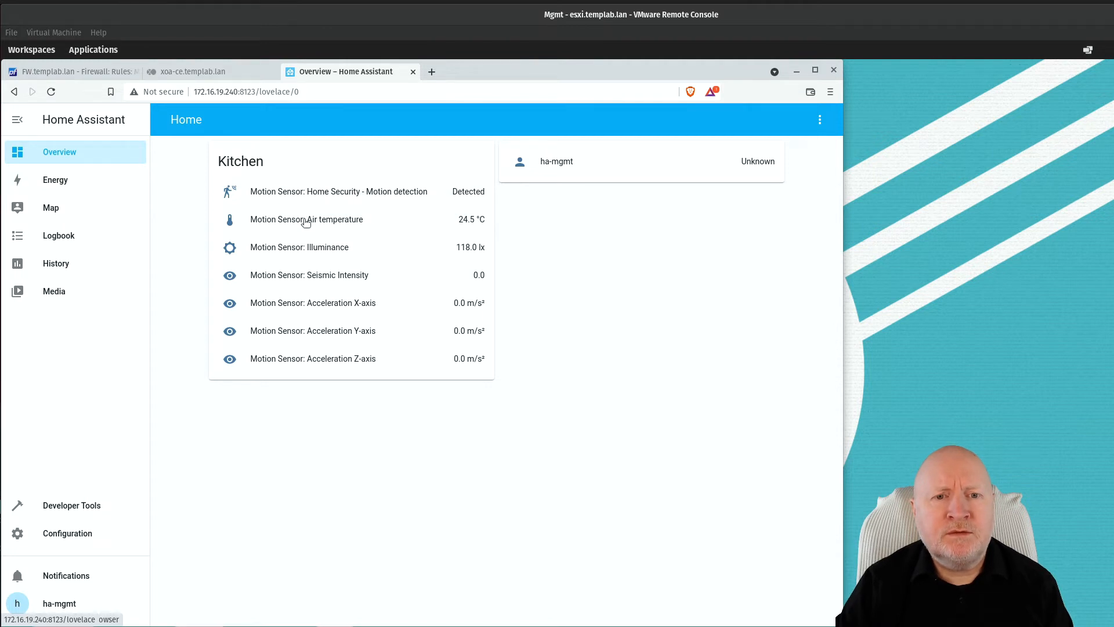
left_click(306, 252)
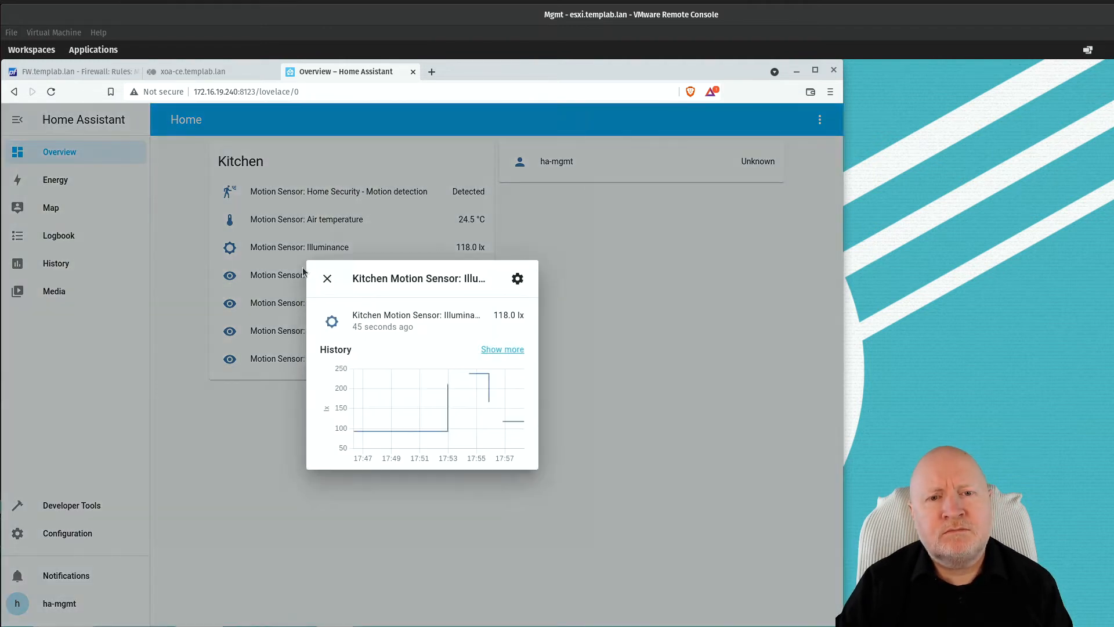
left_click(517, 271)
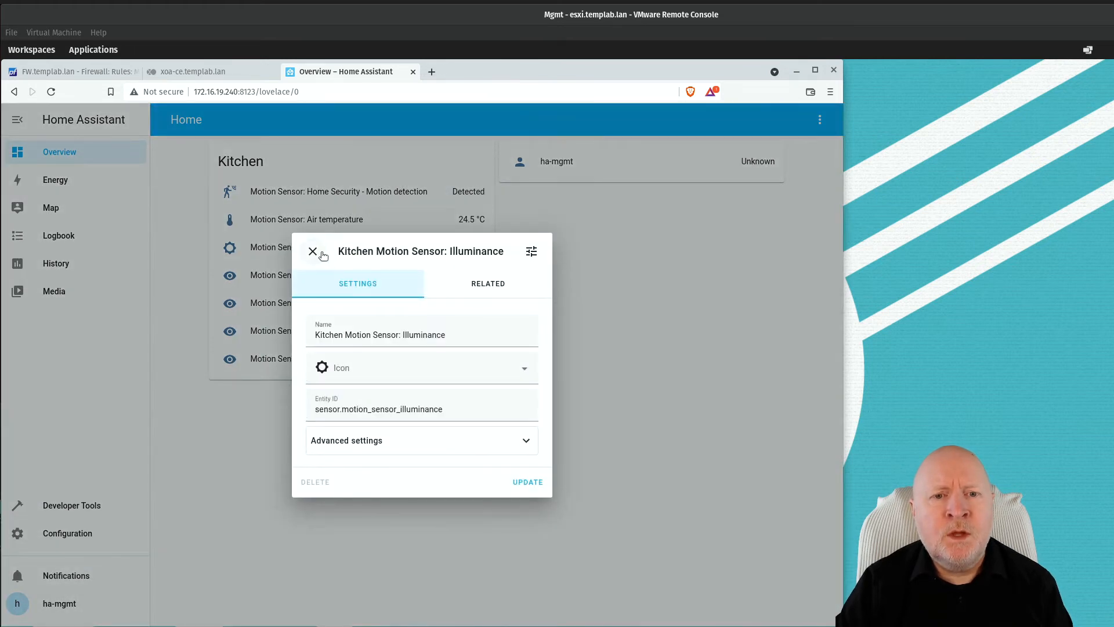
left_click(316, 255)
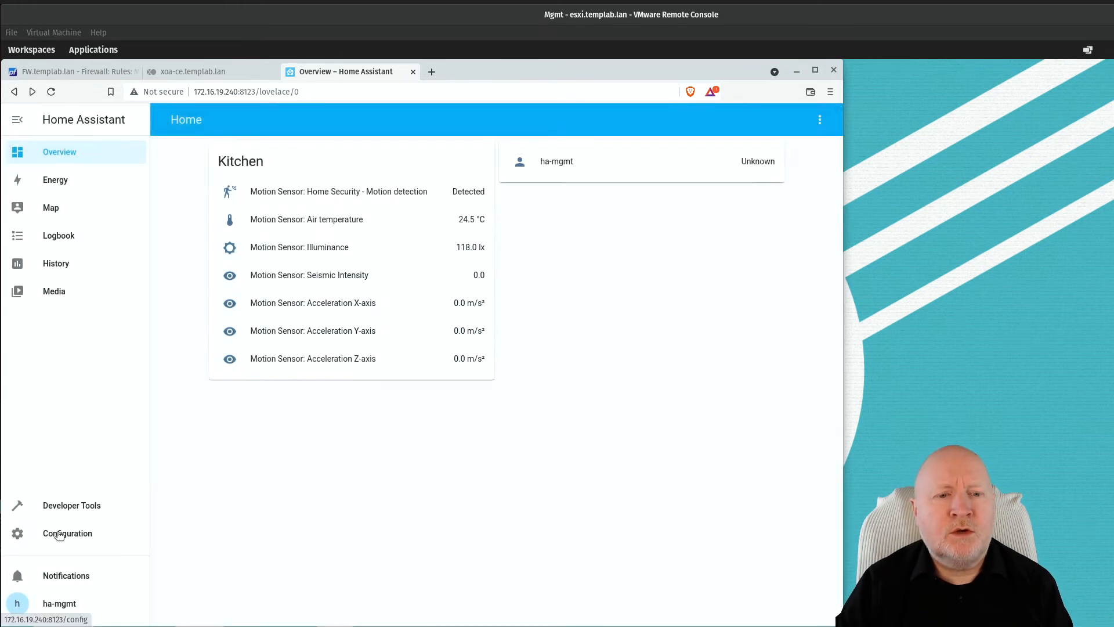
Examine the Z-Wave device configuration parameters of the Kitchen Motion Sensor, then return to its device page
left_click(58, 537)
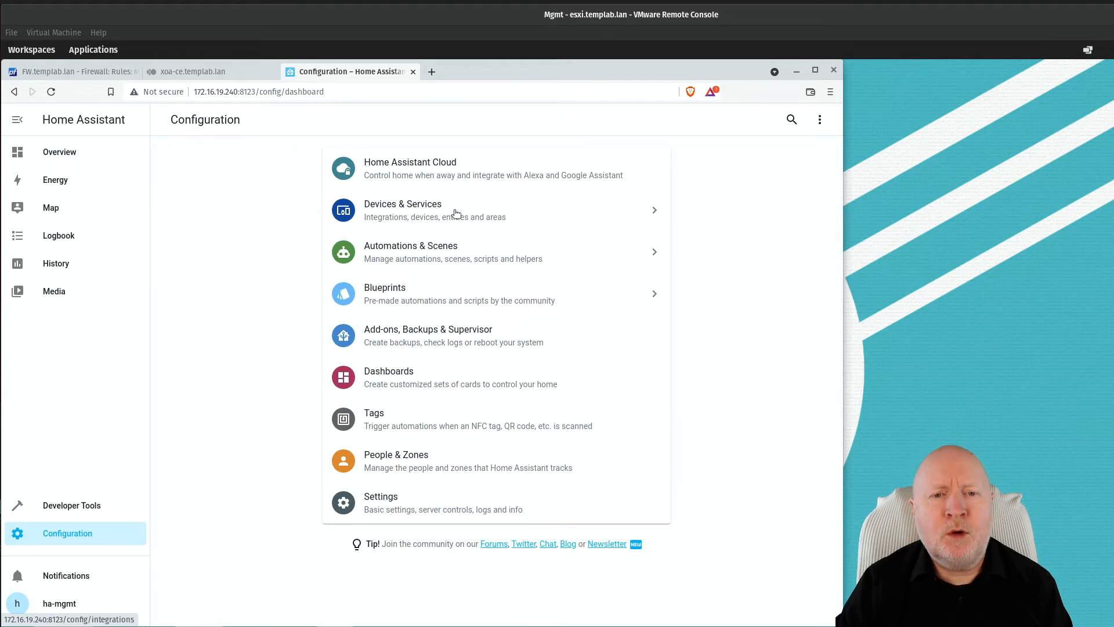
left_click(409, 212)
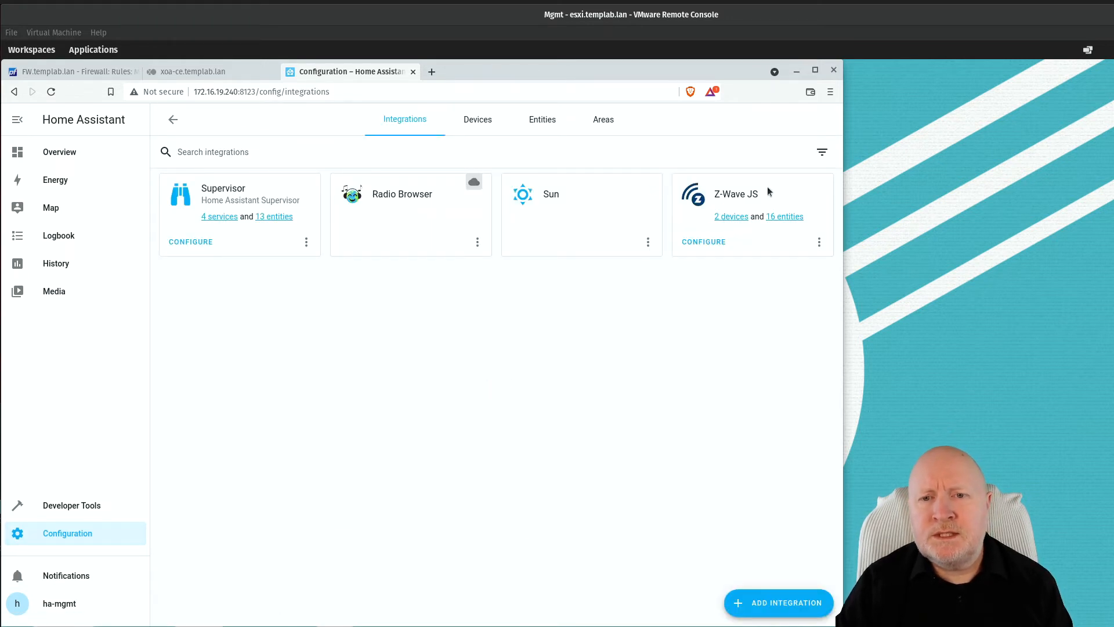
left_click(734, 218)
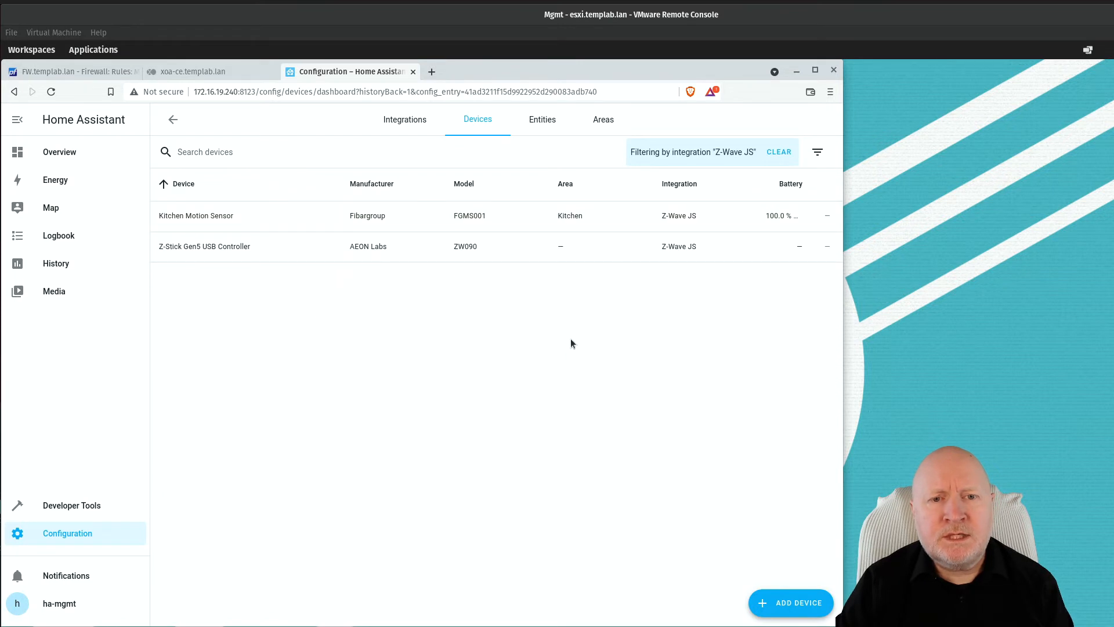
left_click(223, 220)
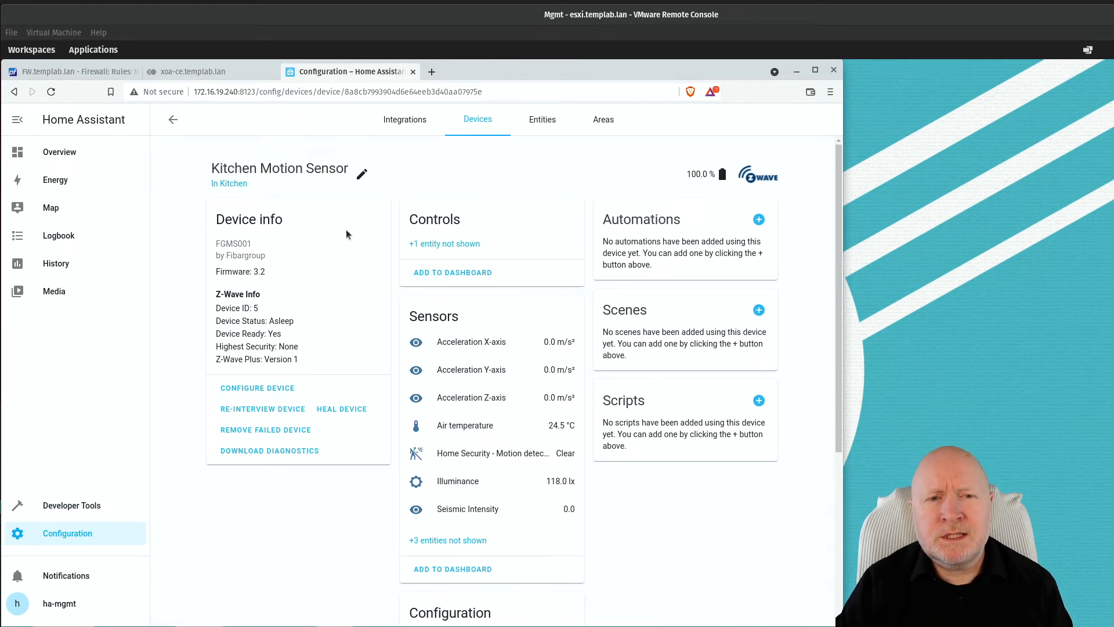
left_click(270, 390)
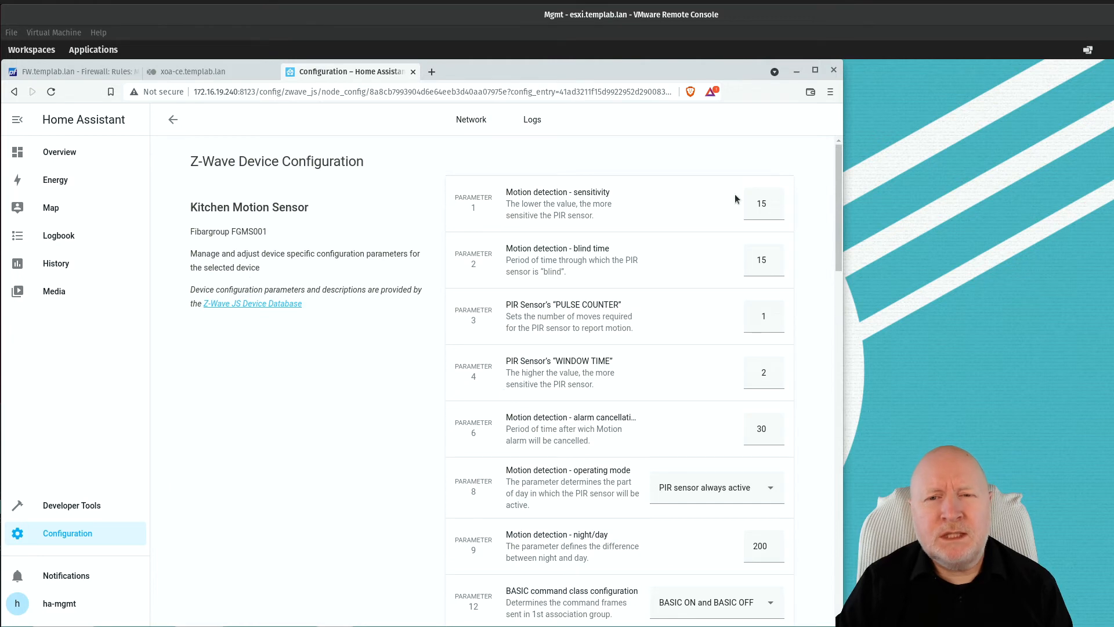
left_click_drag(841, 217, 790, 435)
left_click_drag(799, 259, 800, 159)
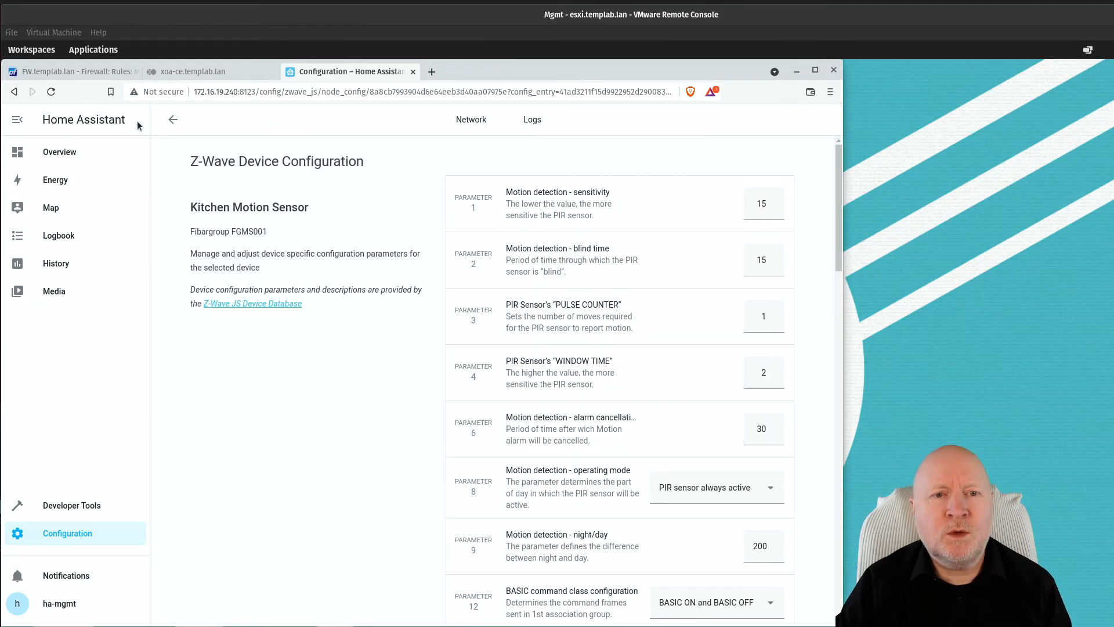
left_click(173, 119)
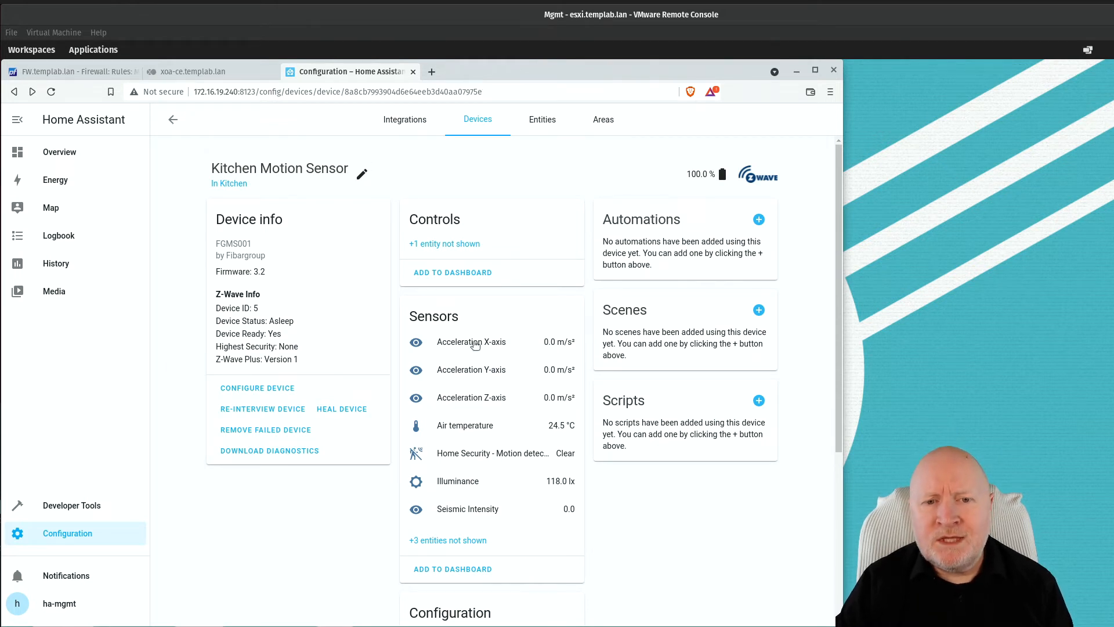
Change the Air temperature sensor's entity ID to sensor.kitchen_air_temperature, save it, and check the updated entity settings
left_click(464, 427)
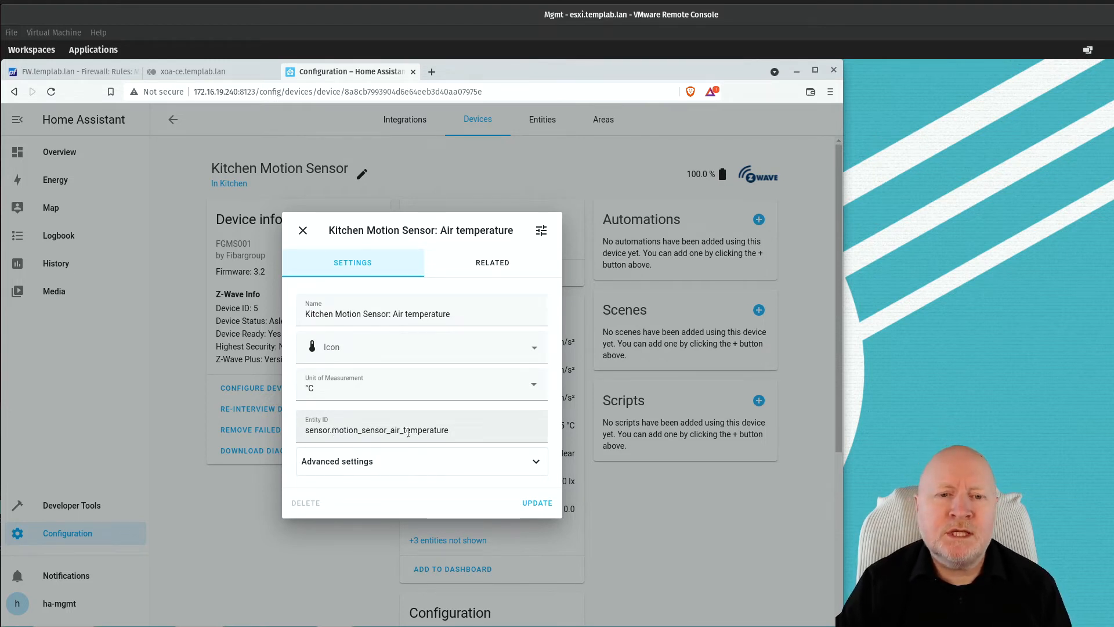
left_click(332, 431)
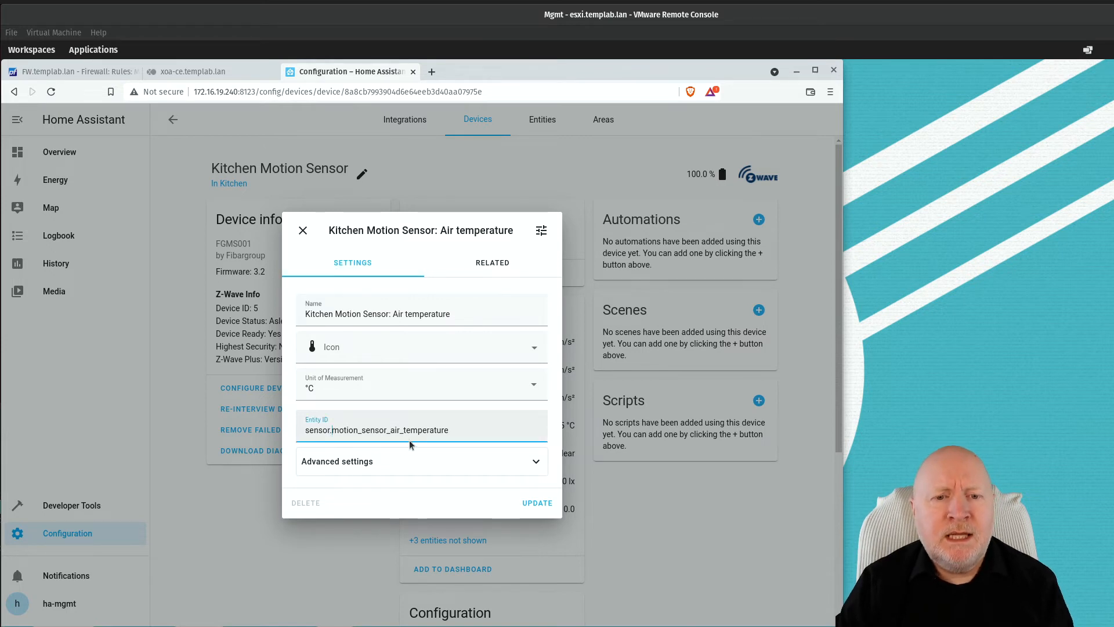
type("kitchen")
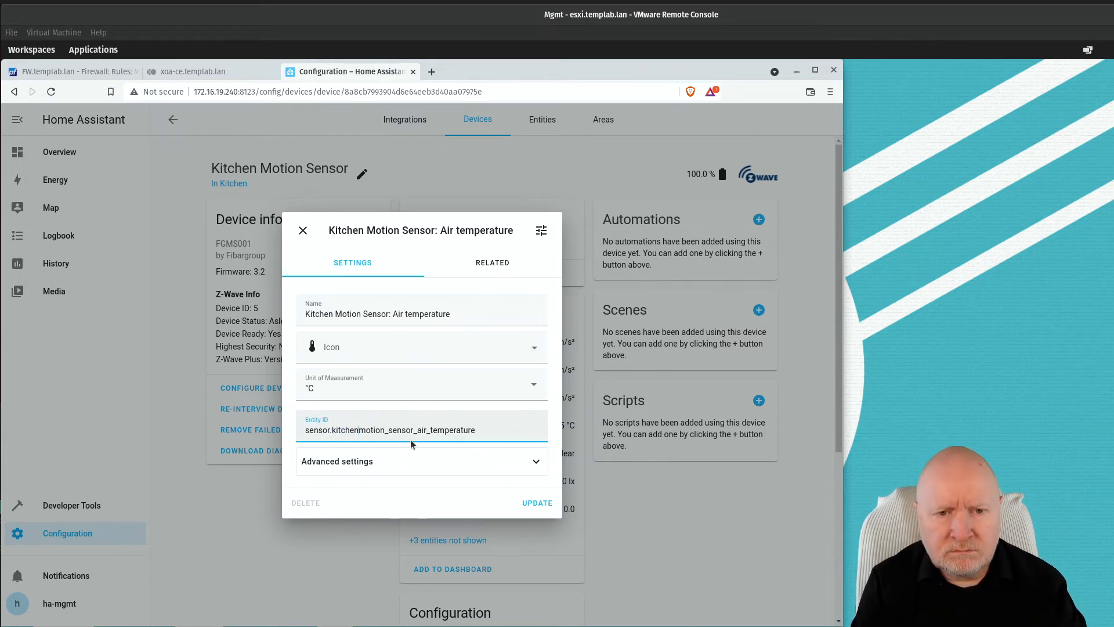
type("_")
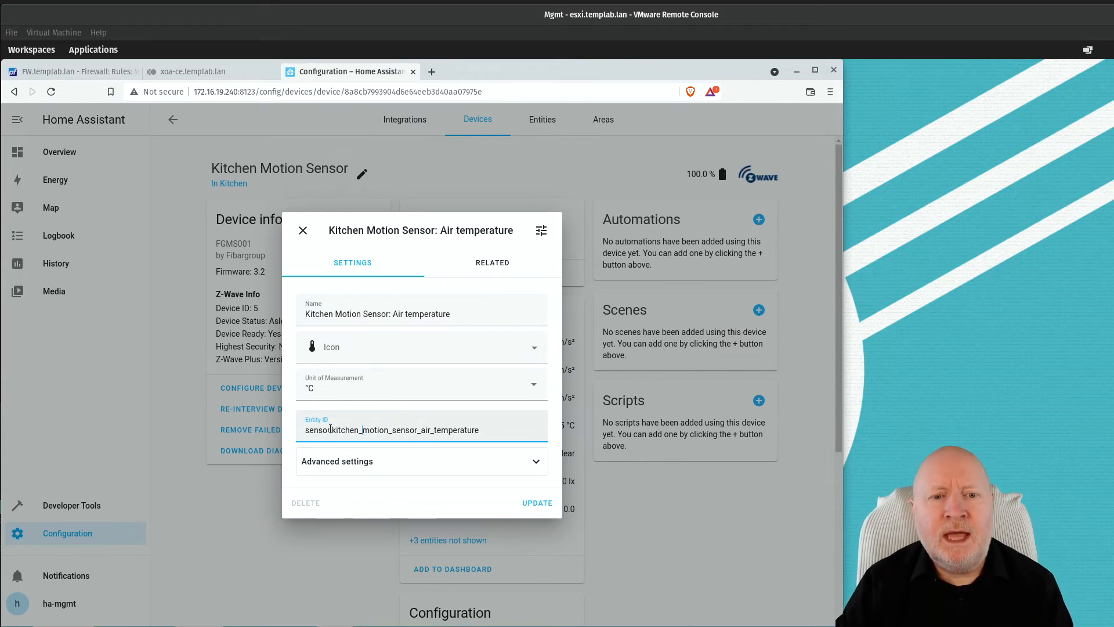
left_click_drag(331, 429, 290, 436)
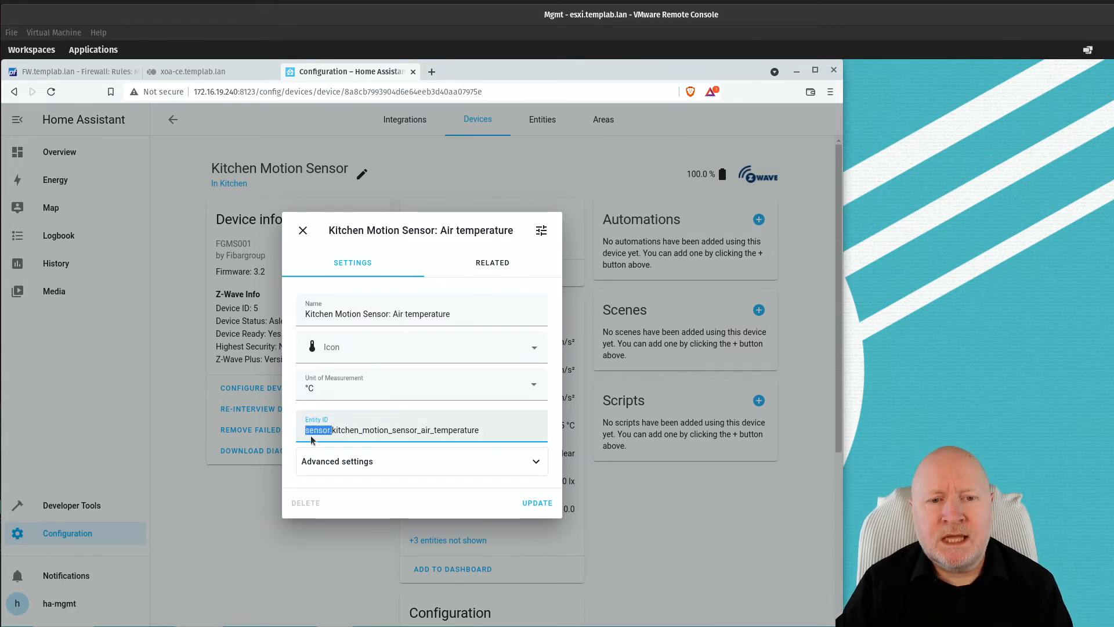
left_click(306, 445)
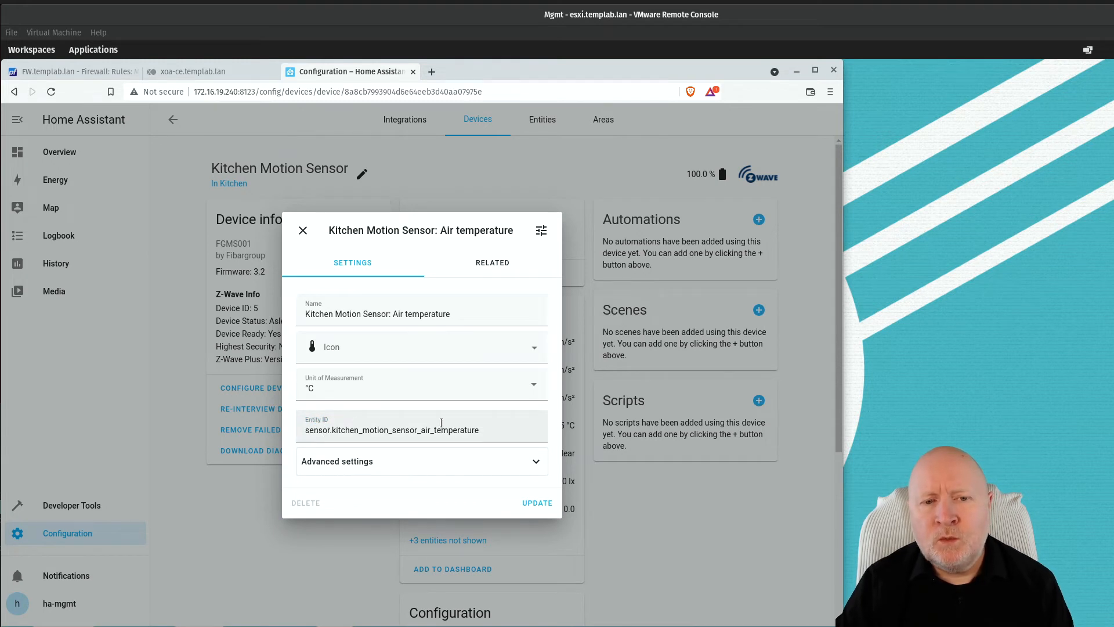
left_click_drag(364, 430, 415, 430)
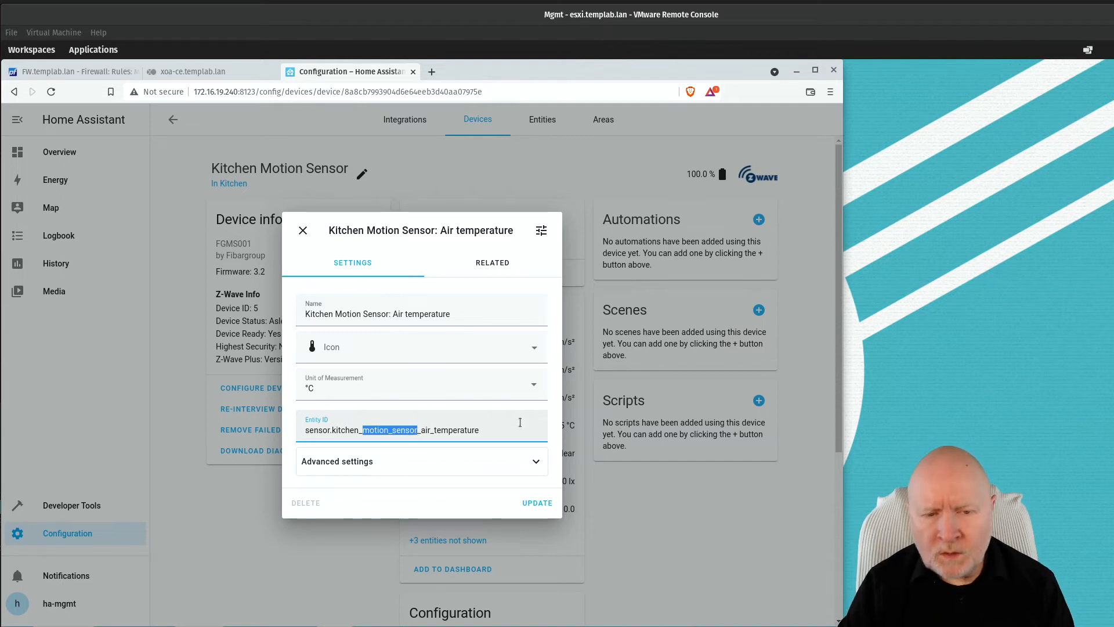
key("BackSpace")
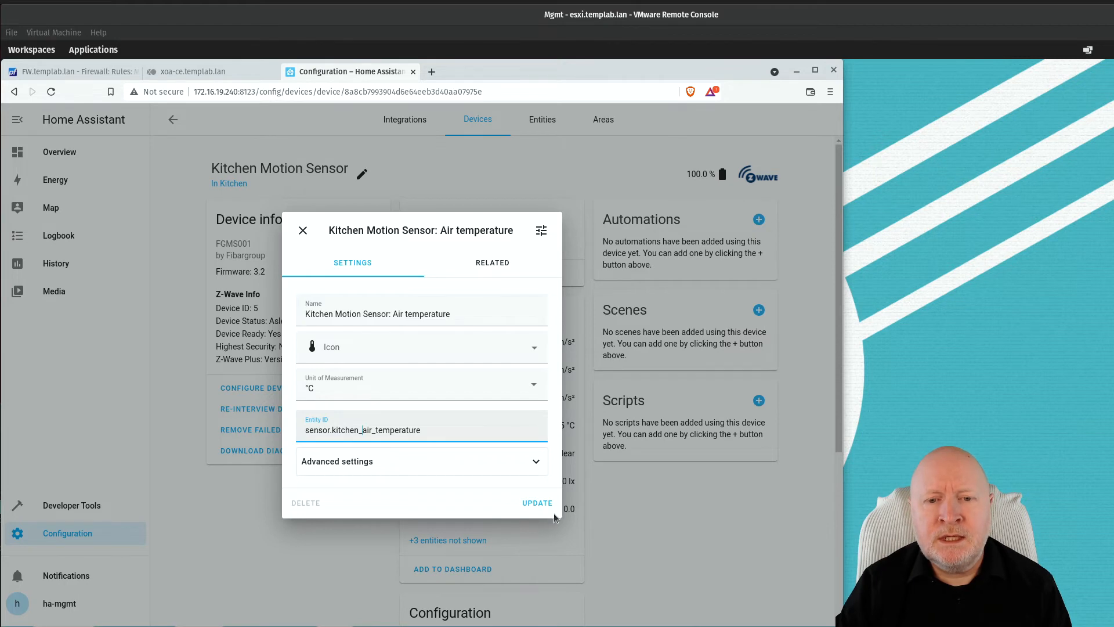
left_click(537, 503)
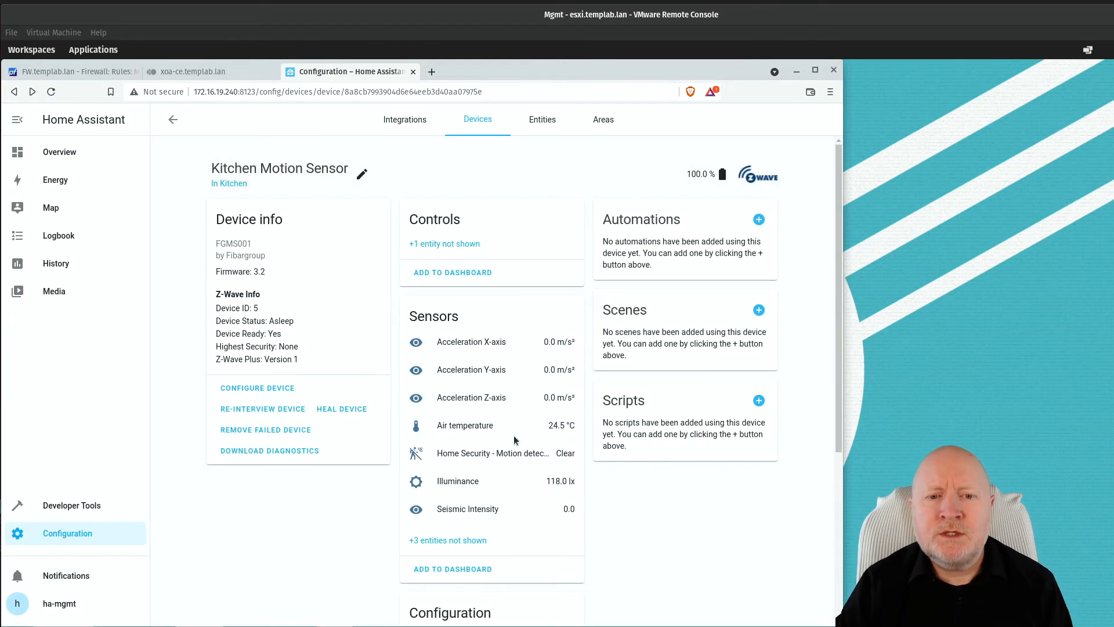
left_click(465, 425)
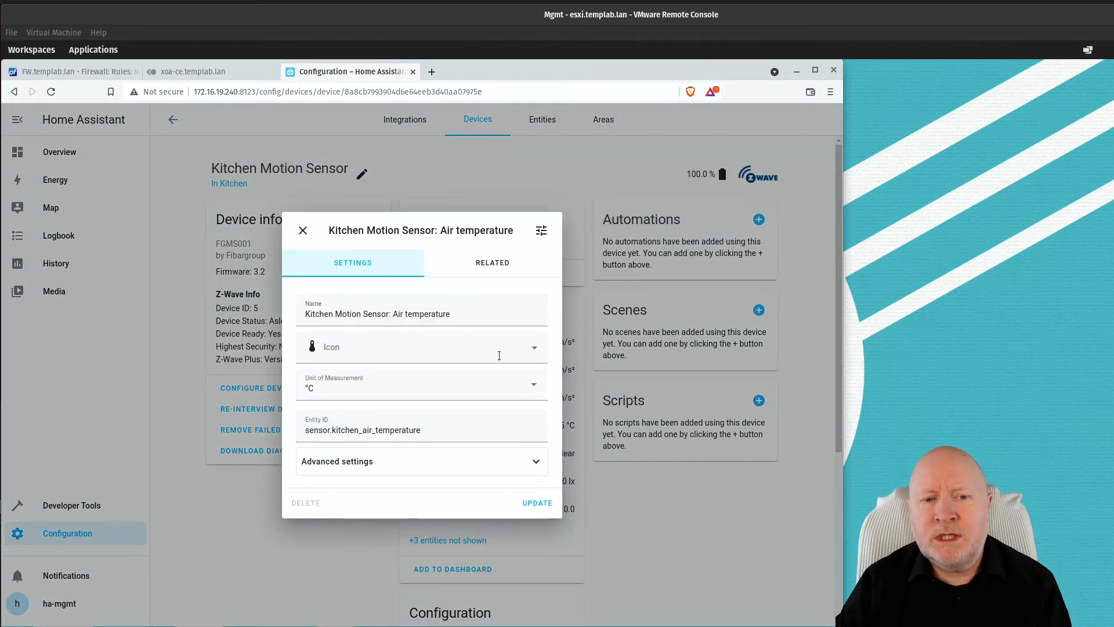
left_click(303, 231)
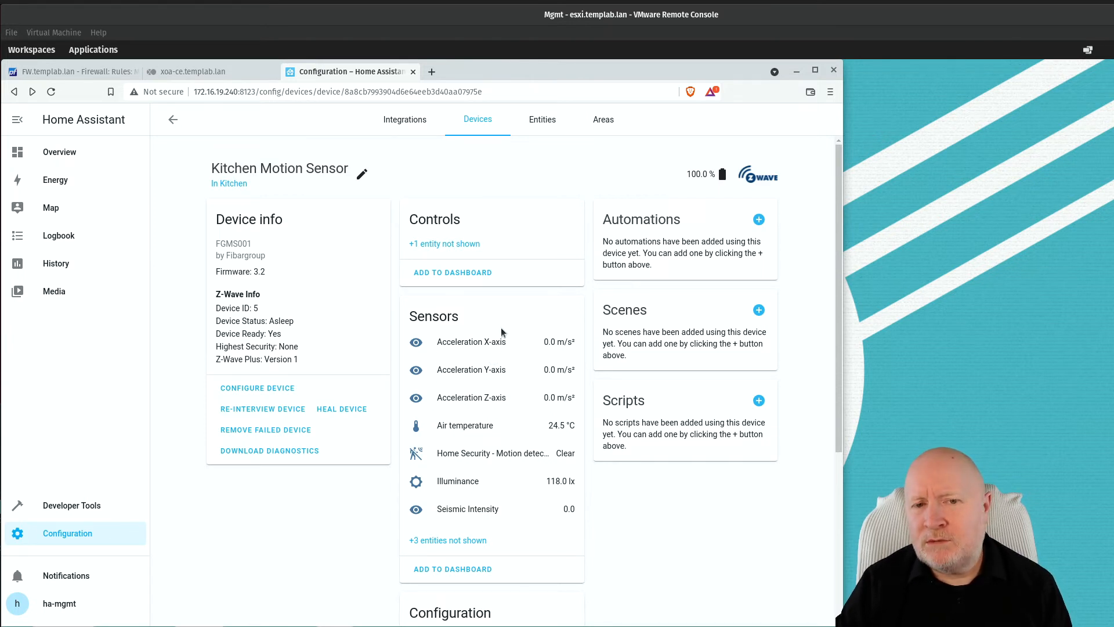
Set the Kitchen Motion Sensor's Acceleration X-axis entity status to Hidden from the Overview dashboard and save the change
left_click(89, 153)
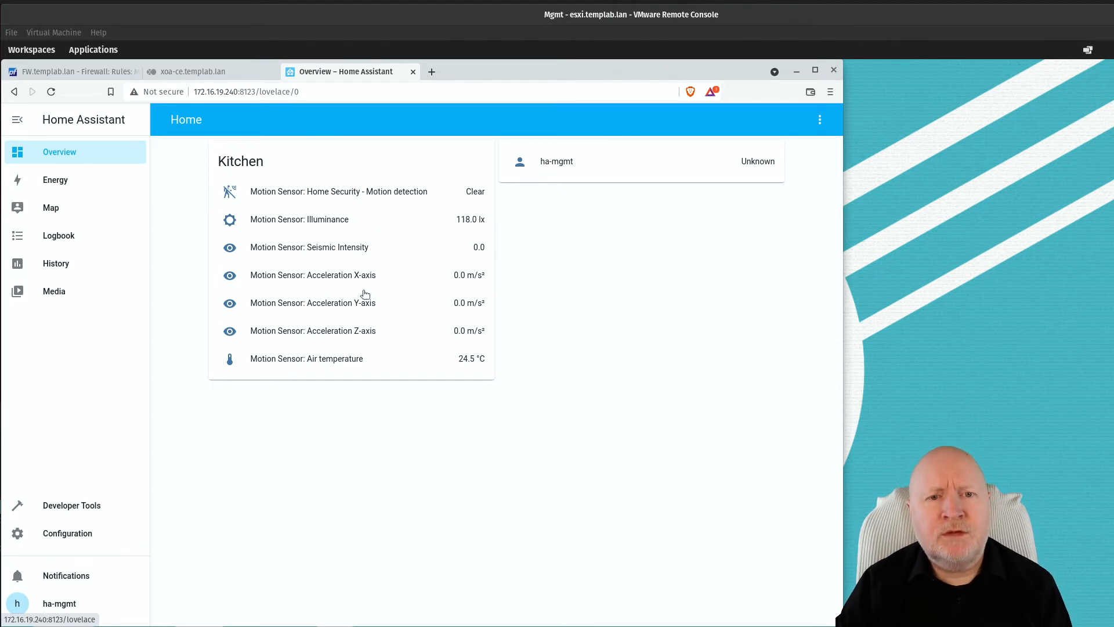
left_click(336, 278)
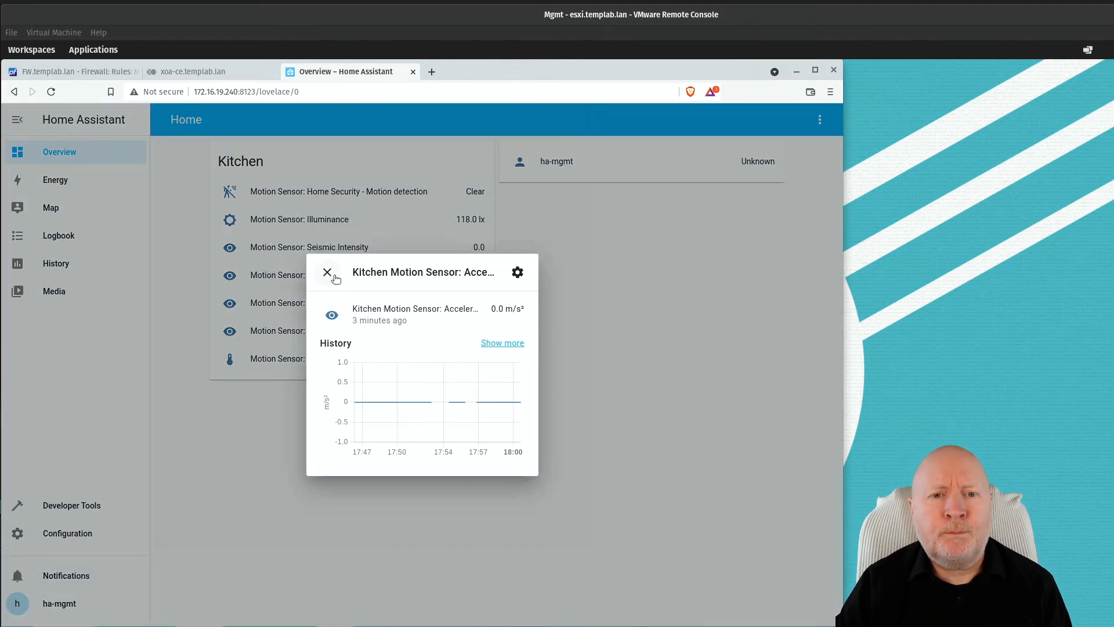
left_click(517, 271)
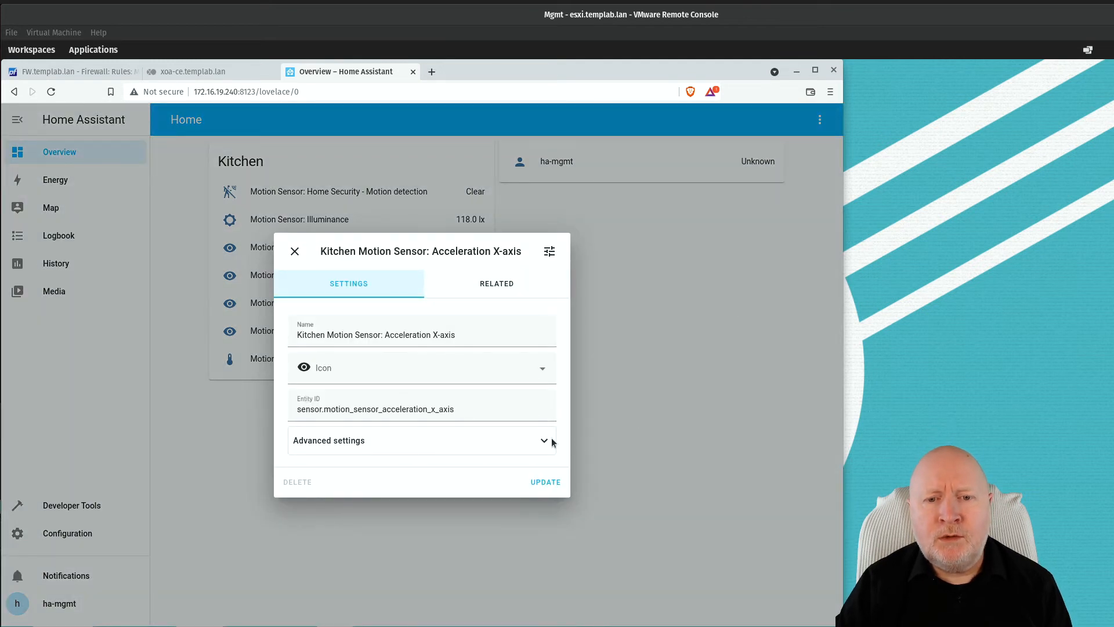
left_click(542, 439)
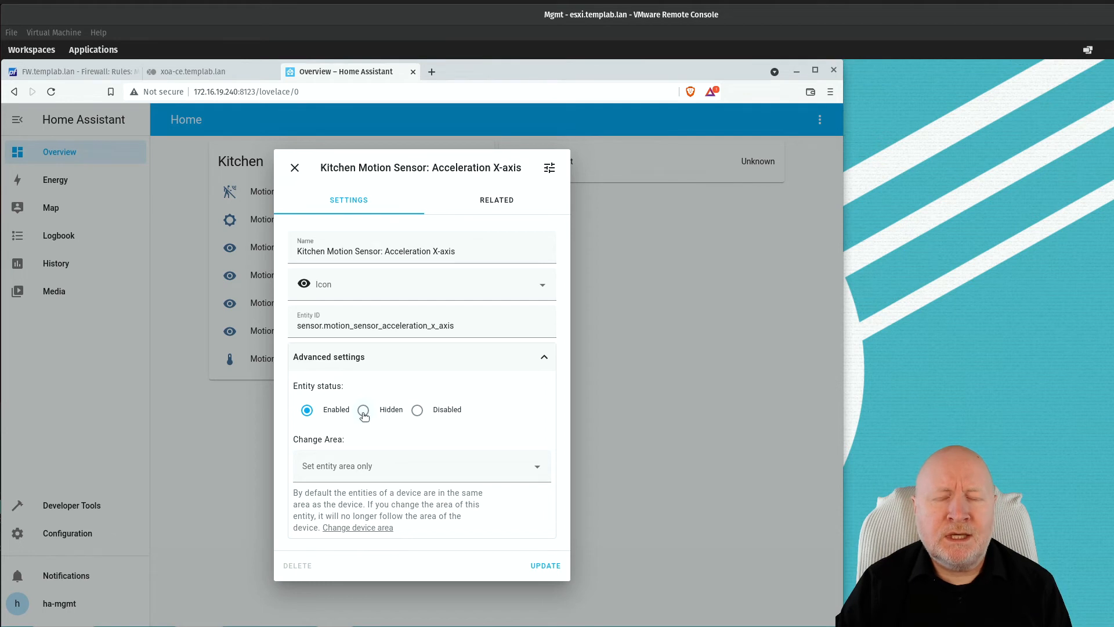
left_click(363, 410)
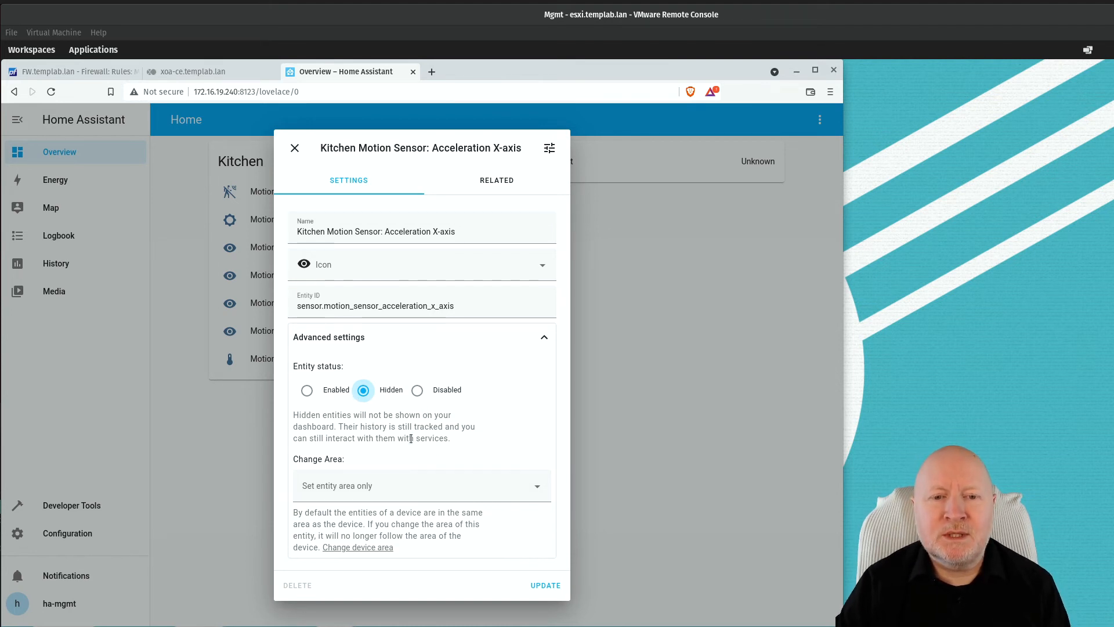
left_click(546, 586)
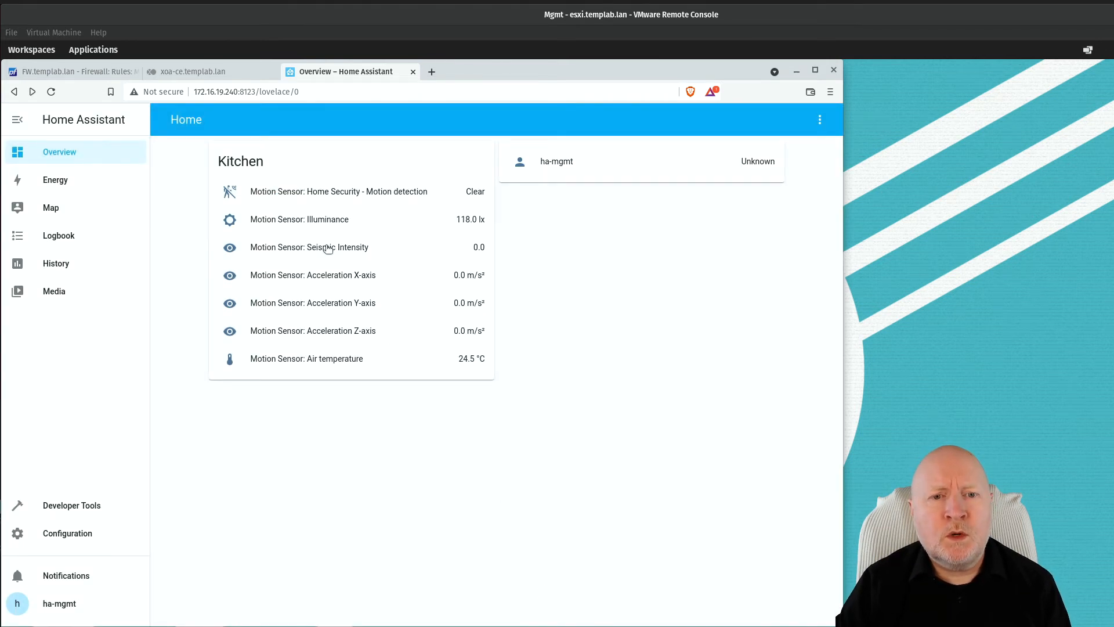
Reload the Overview dashboard and log back in with the username and account password, re-entering the password after a rejected login
left_click(71, 152)
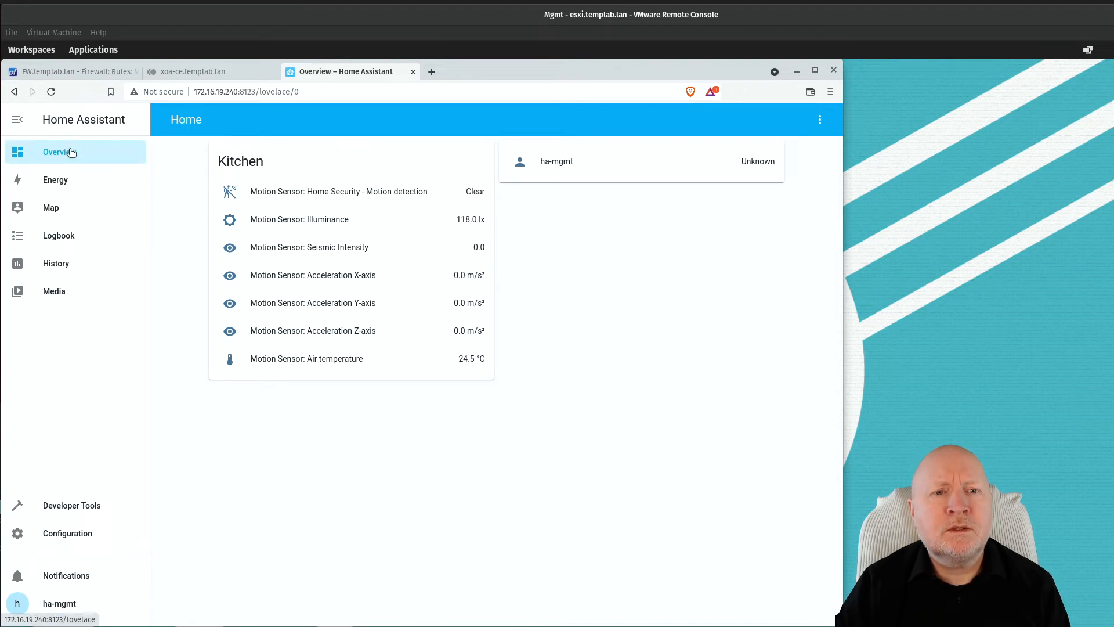
left_click(49, 98)
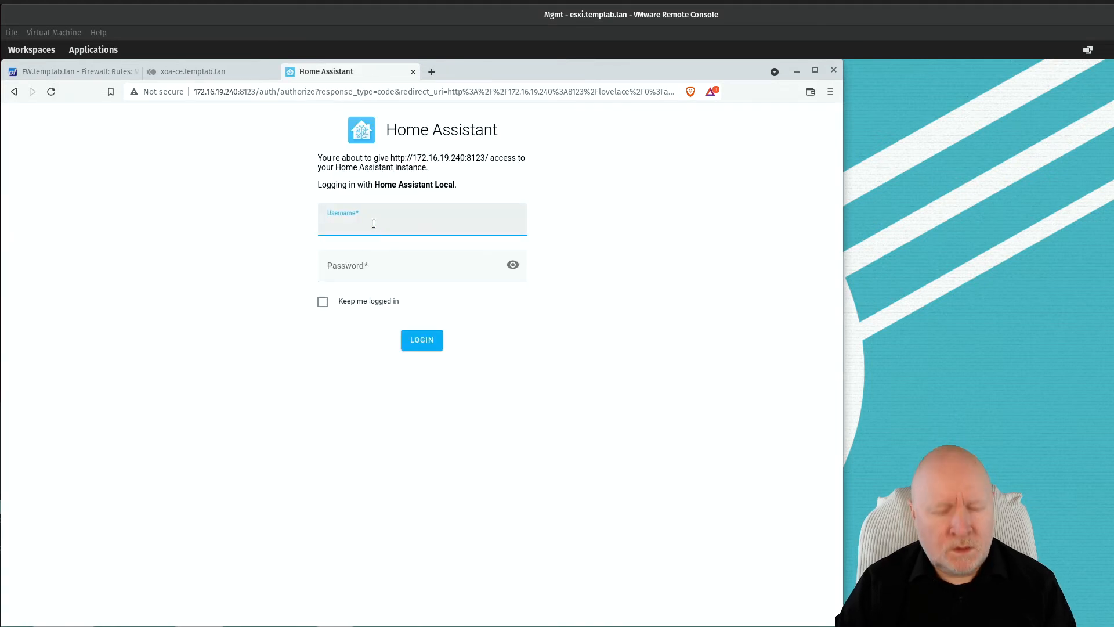
type("ha-mgmt")
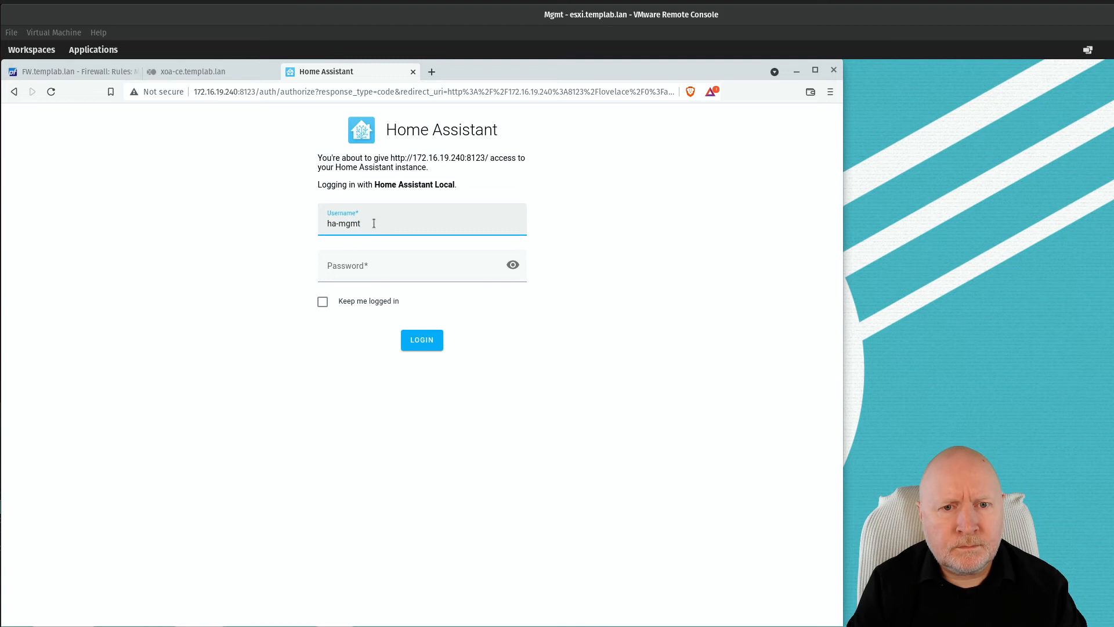
key("Tab")
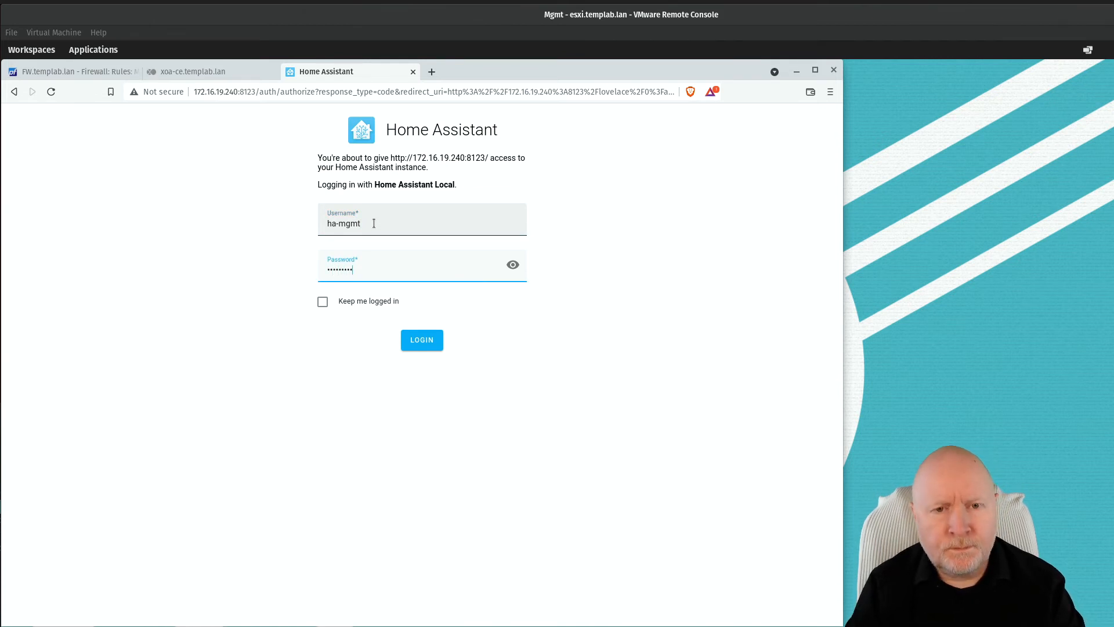
key("Return")
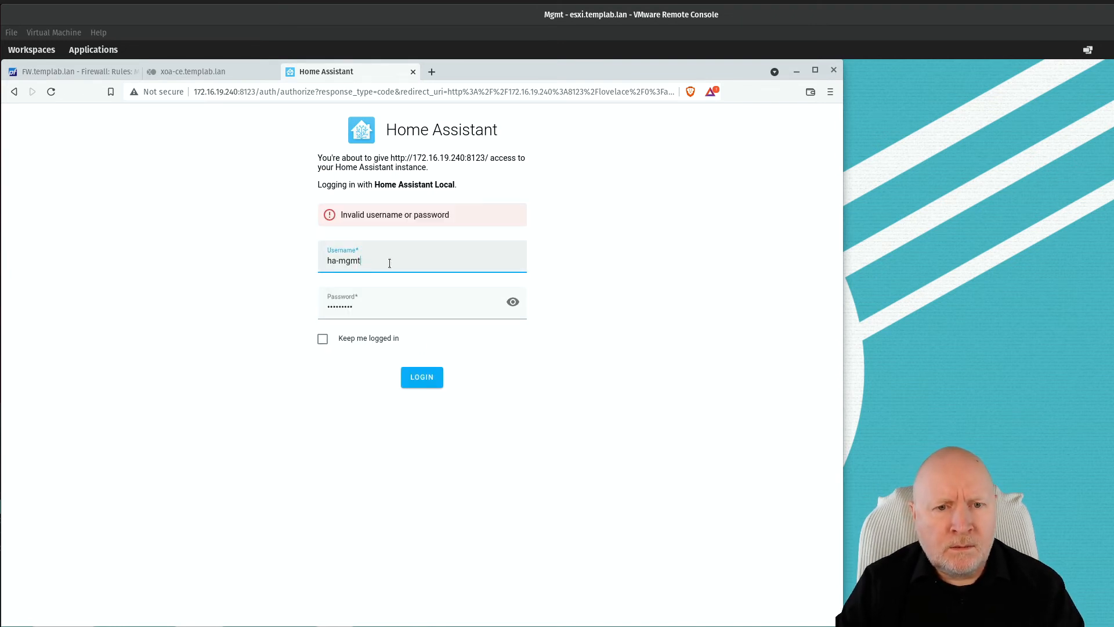
double_click(362, 305)
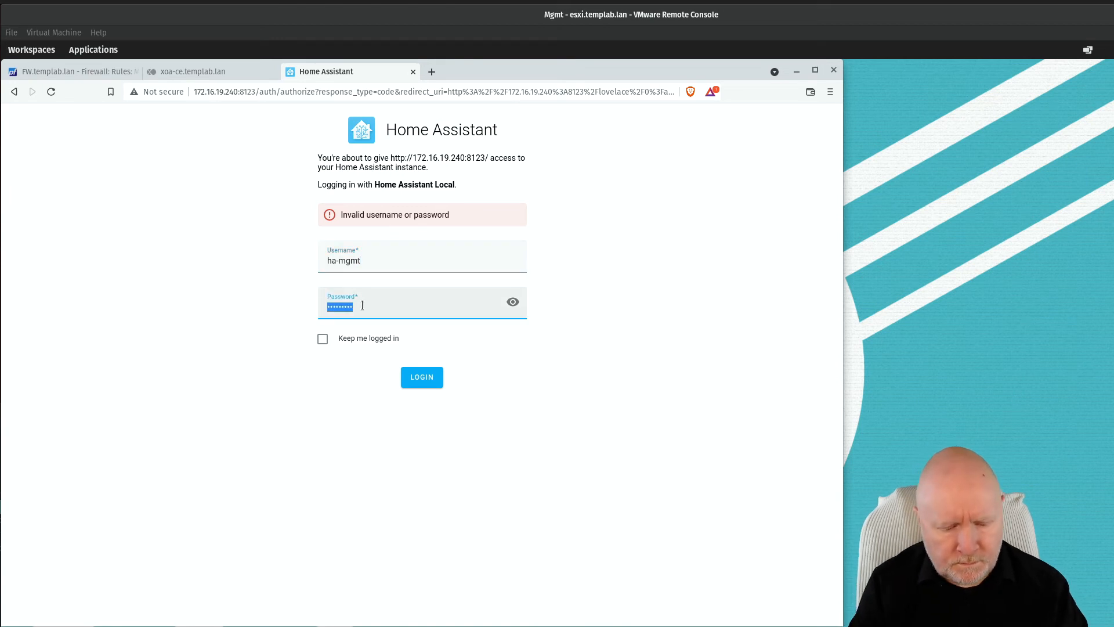
type("•••")
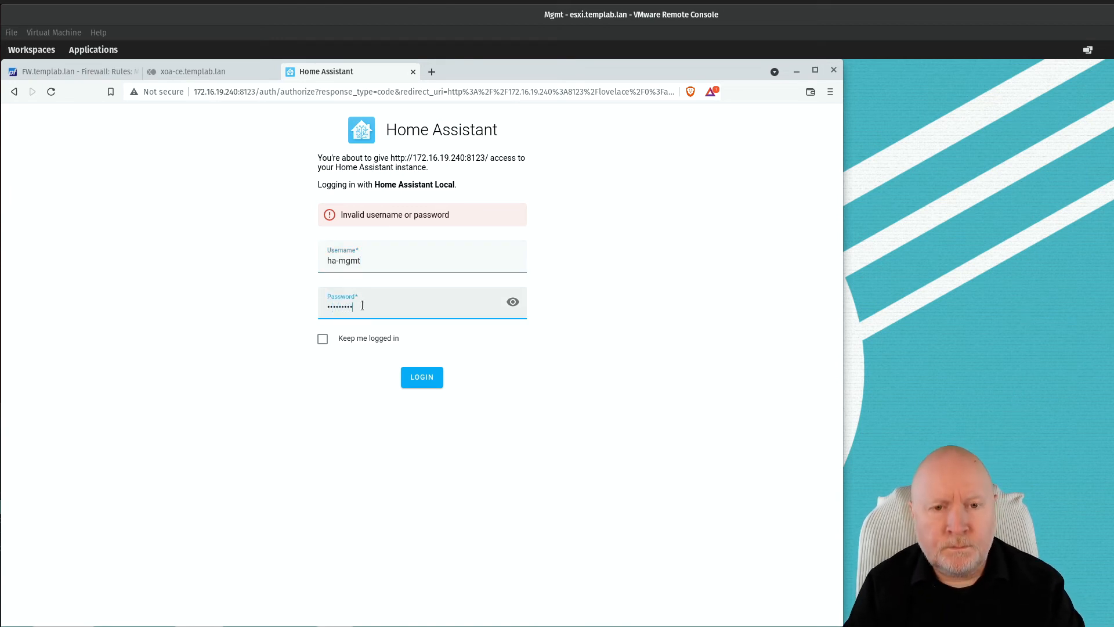
key("Return")
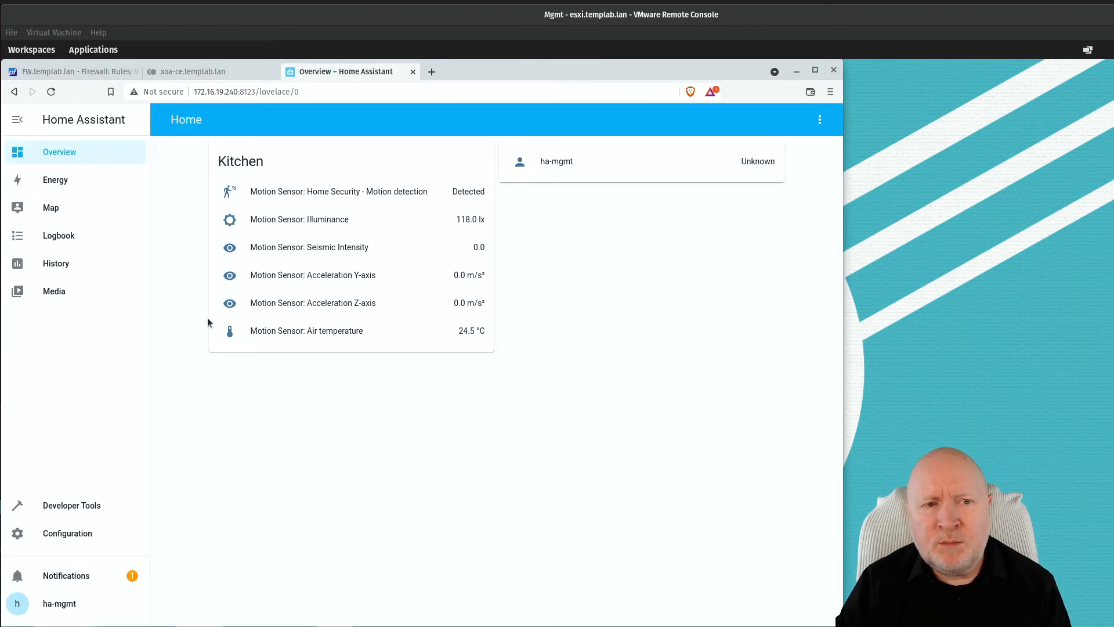
Set the Acceleration Y-axis entity status to Hidden, save it, and refresh the Overview dashboard by leaving and reopening it
left_click(312, 278)
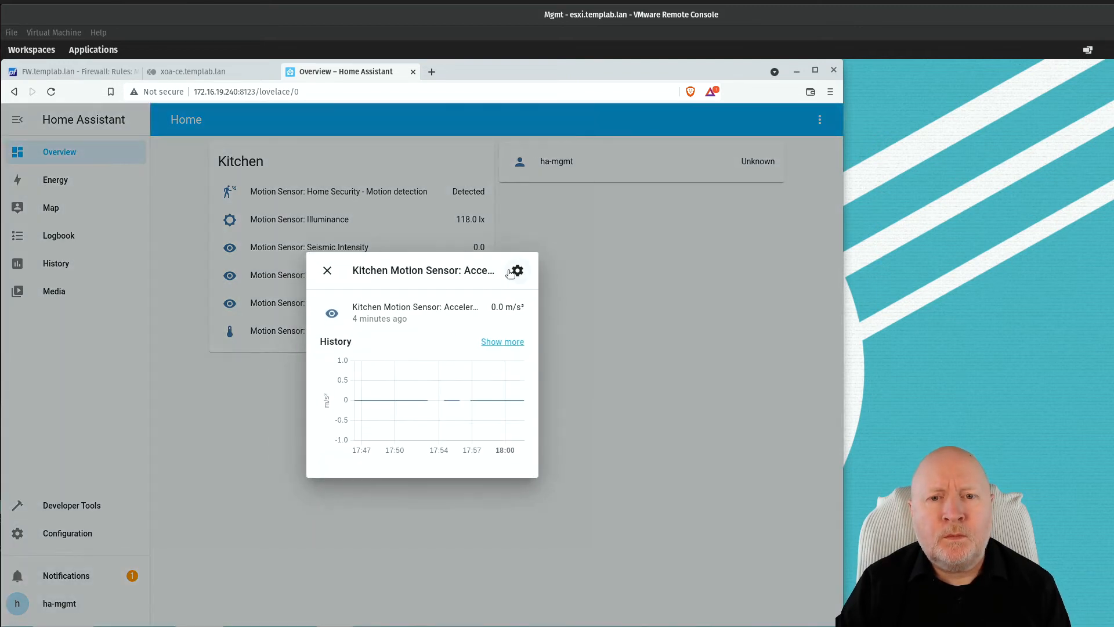
left_click(510, 273)
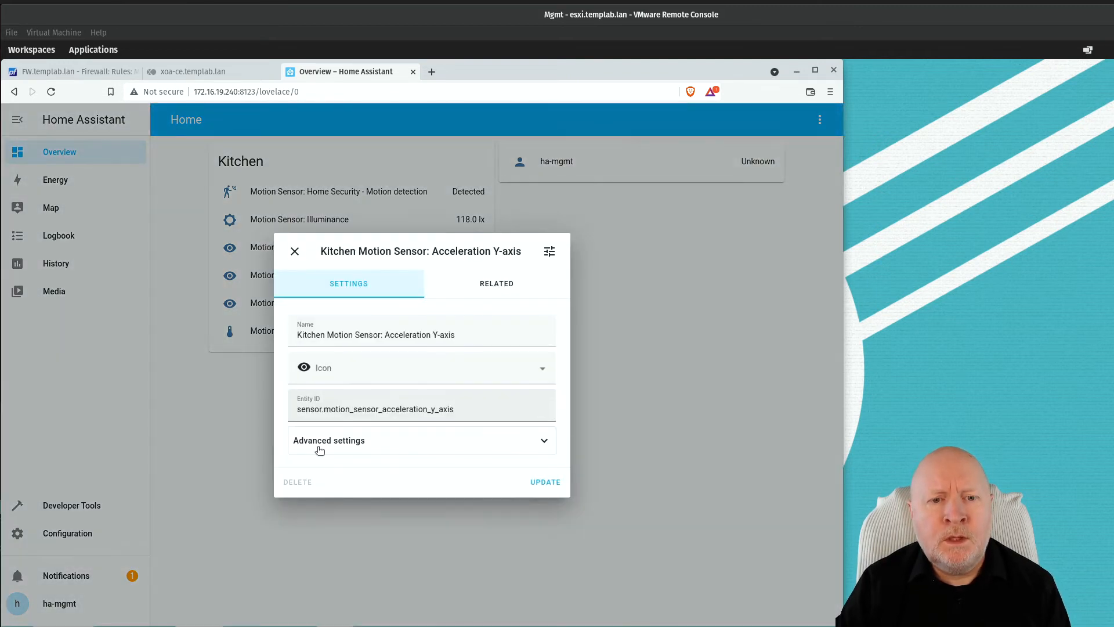
left_click(314, 444)
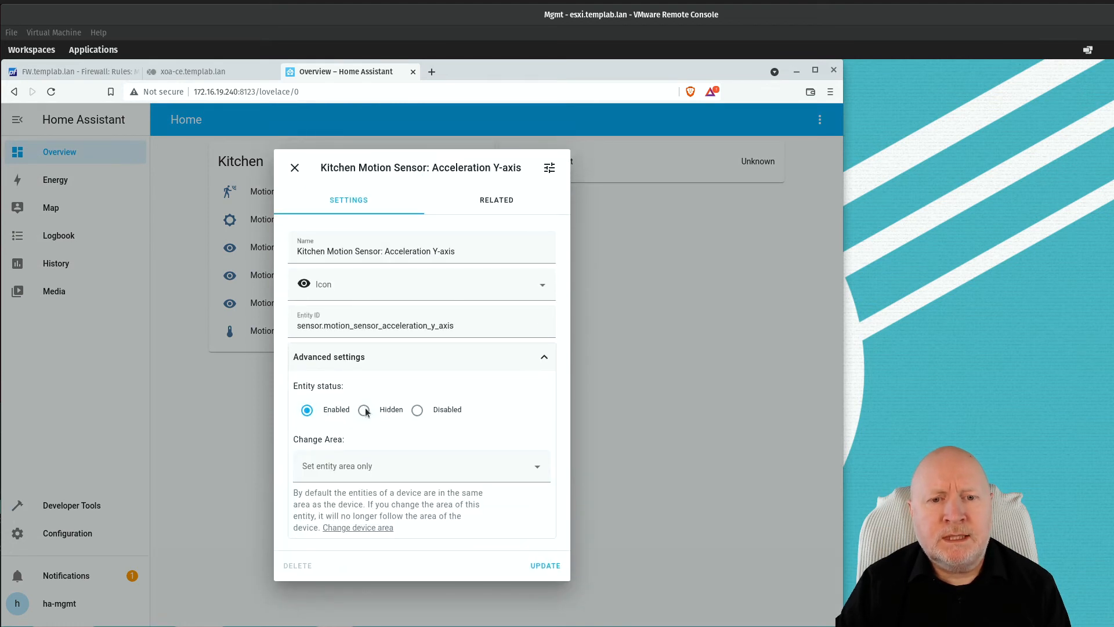
left_click(364, 409)
left_click(547, 587)
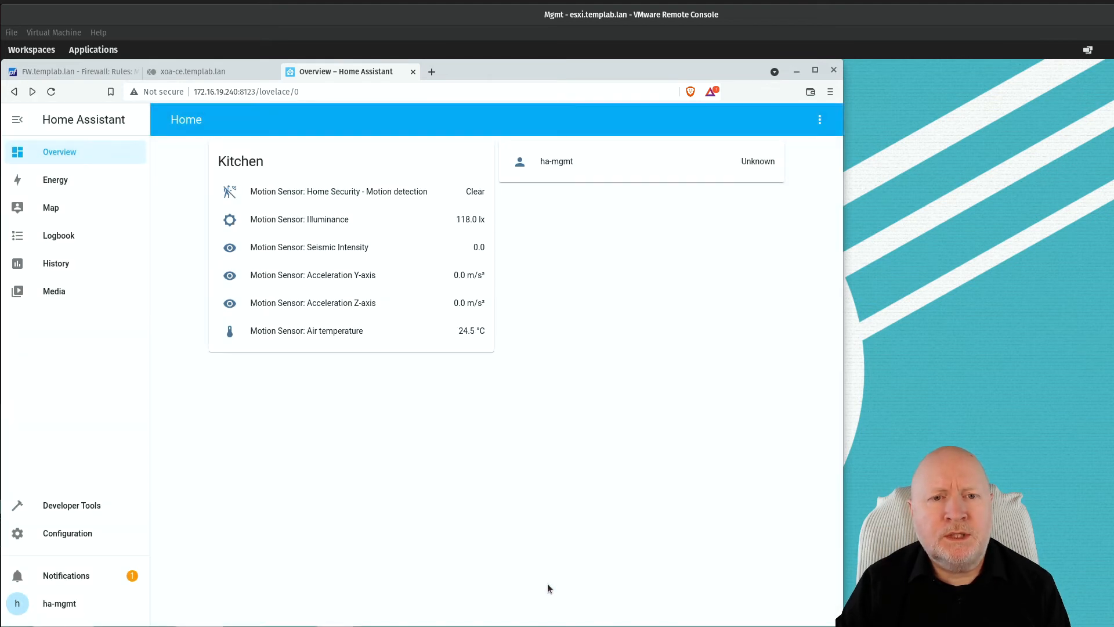
left_click(58, 188)
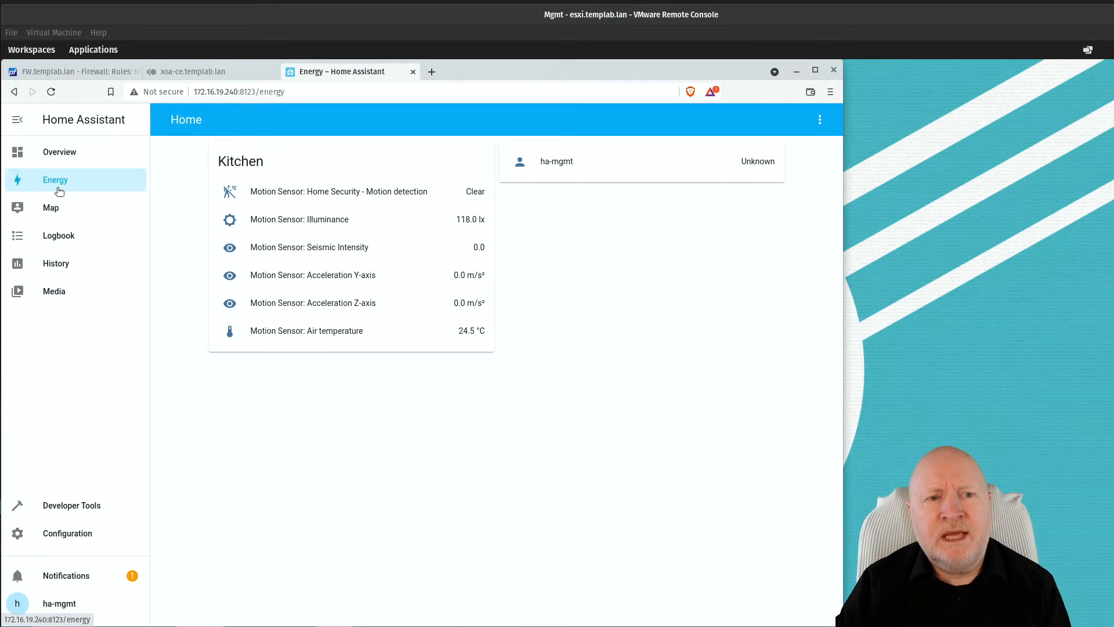
left_click(62, 152)
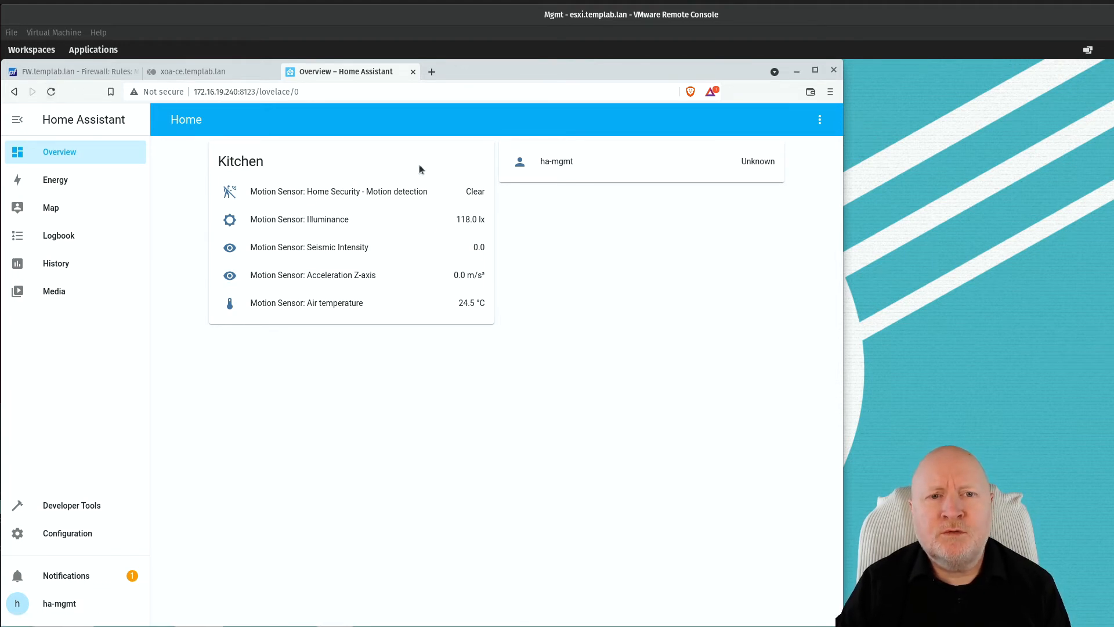
Open the Energy page in a separate browser tab, view it, and close that tab
right_click(61, 183)
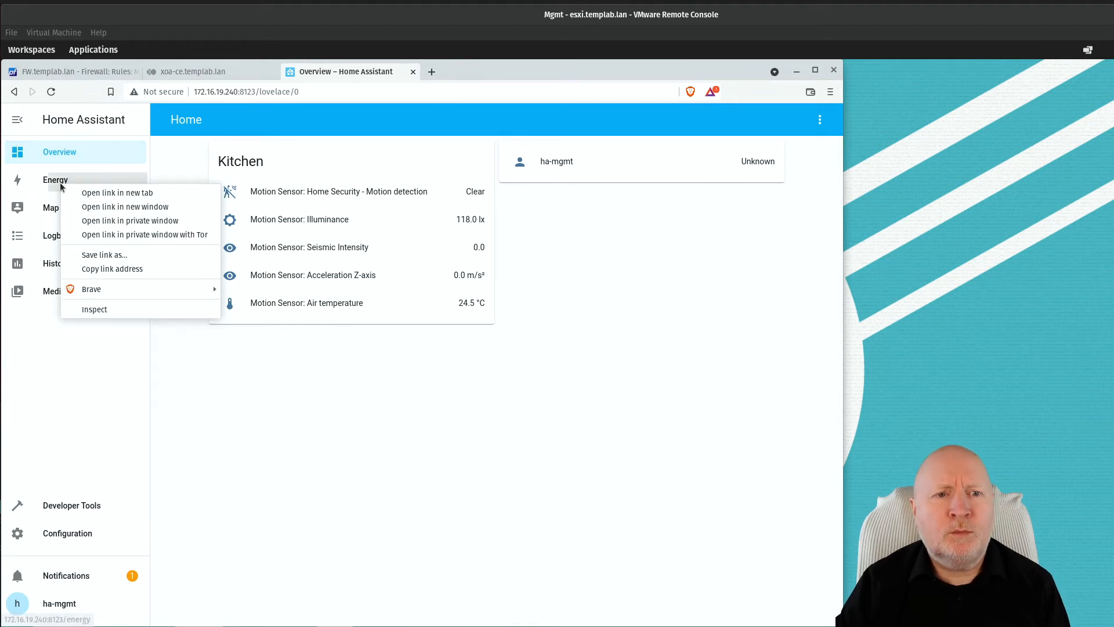
left_click(114, 193)
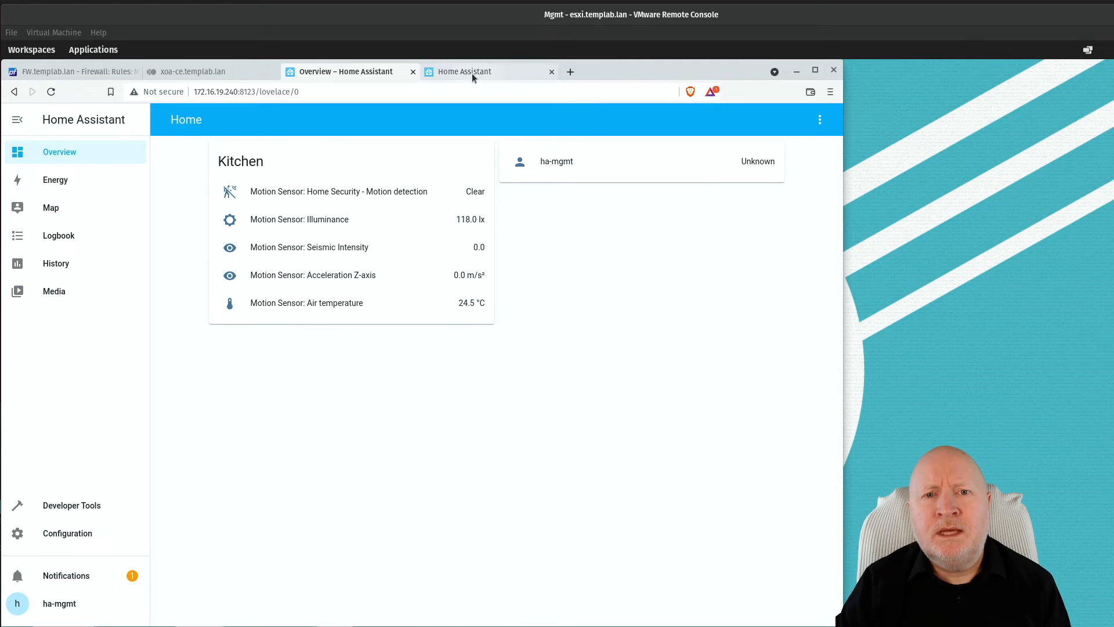
left_click(472, 73)
left_click(552, 71)
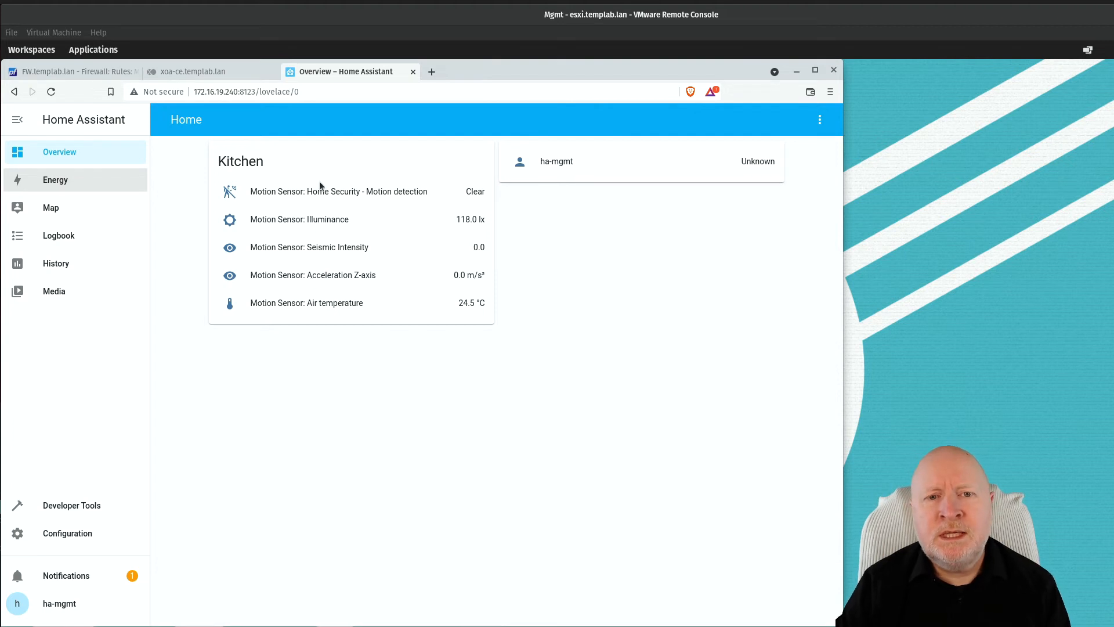
left_click(76, 534)
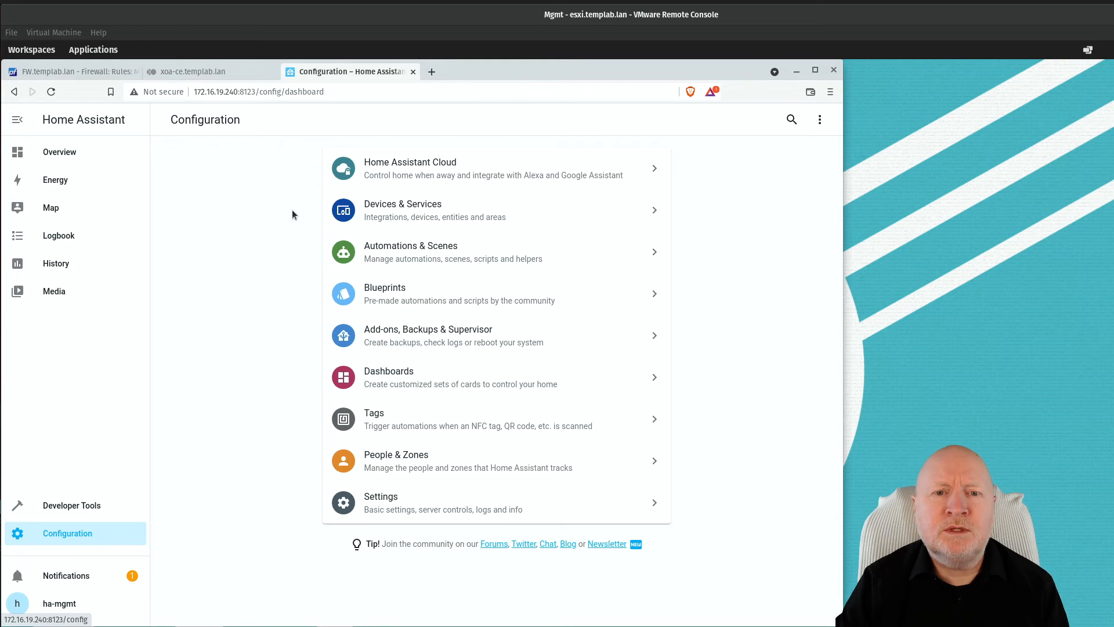
left_click(440, 207)
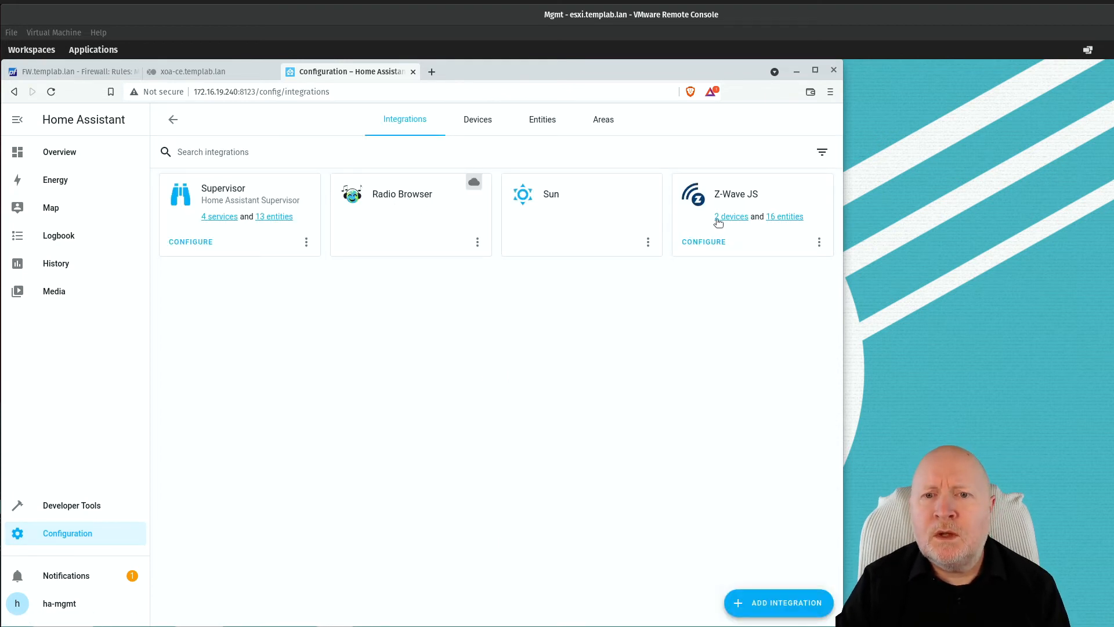
left_click(720, 218)
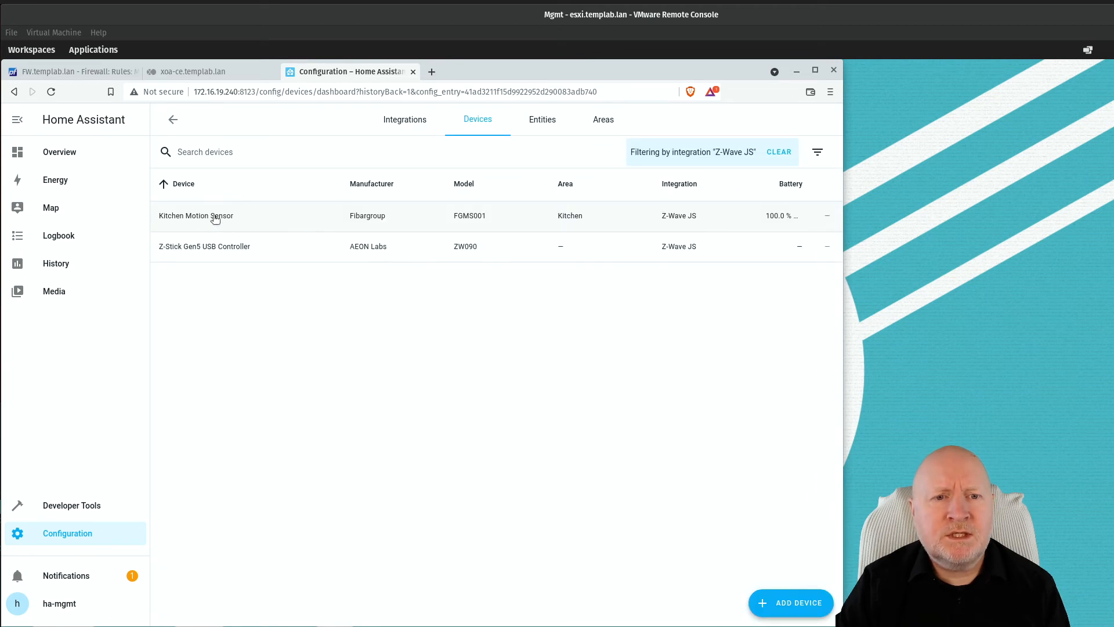
left_click(215, 217)
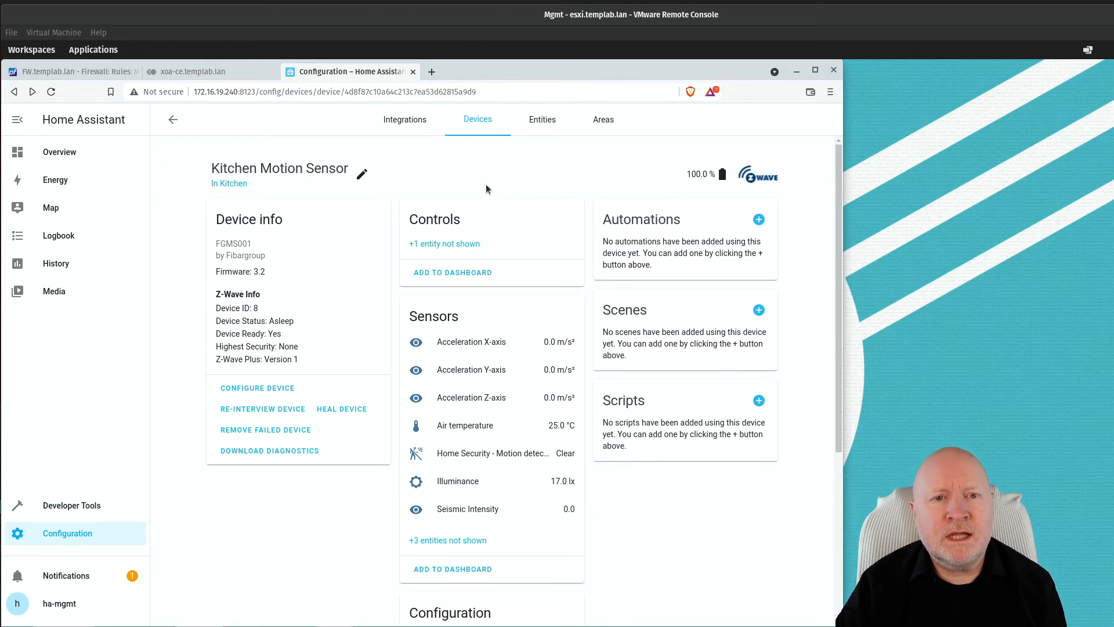
Return to the integrations overview and view the Z-Wave JS network management page
left_click(419, 121)
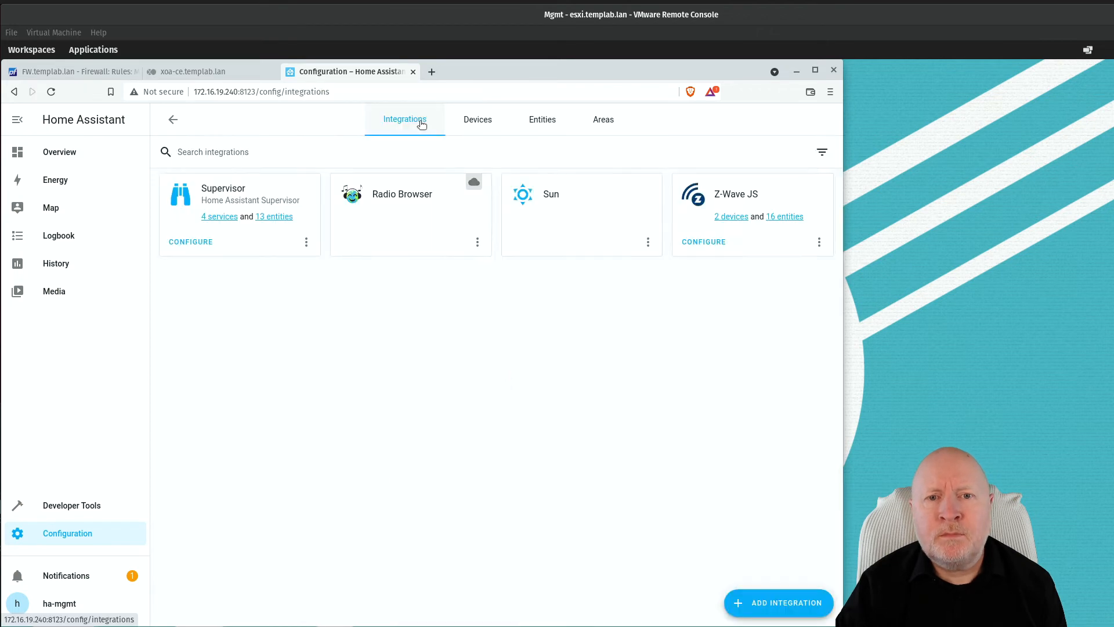
left_click(95, 540)
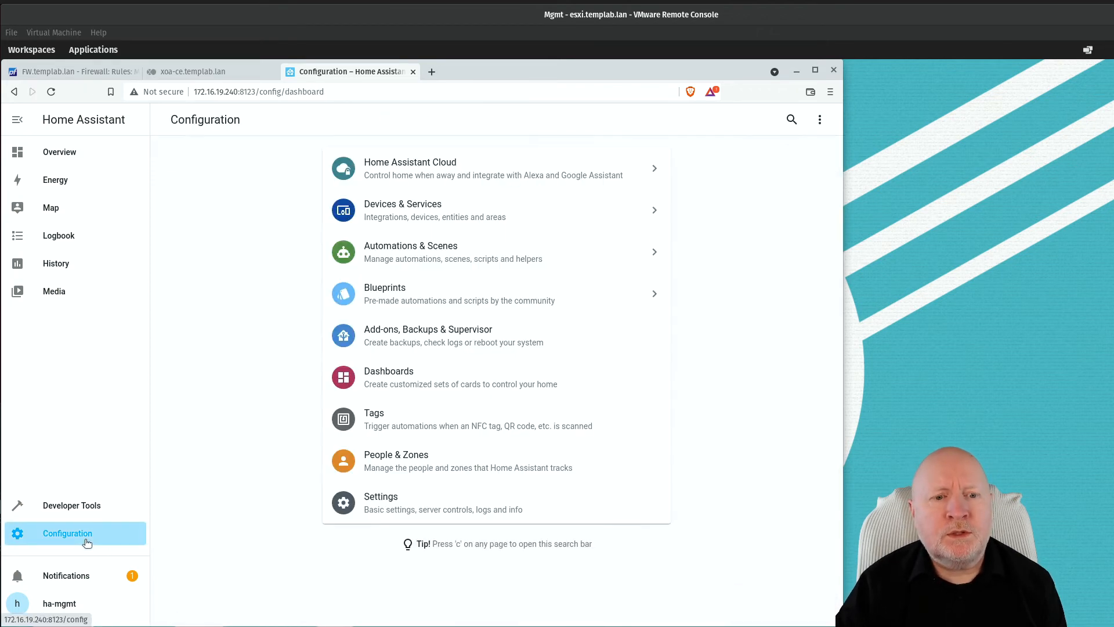
left_click(400, 206)
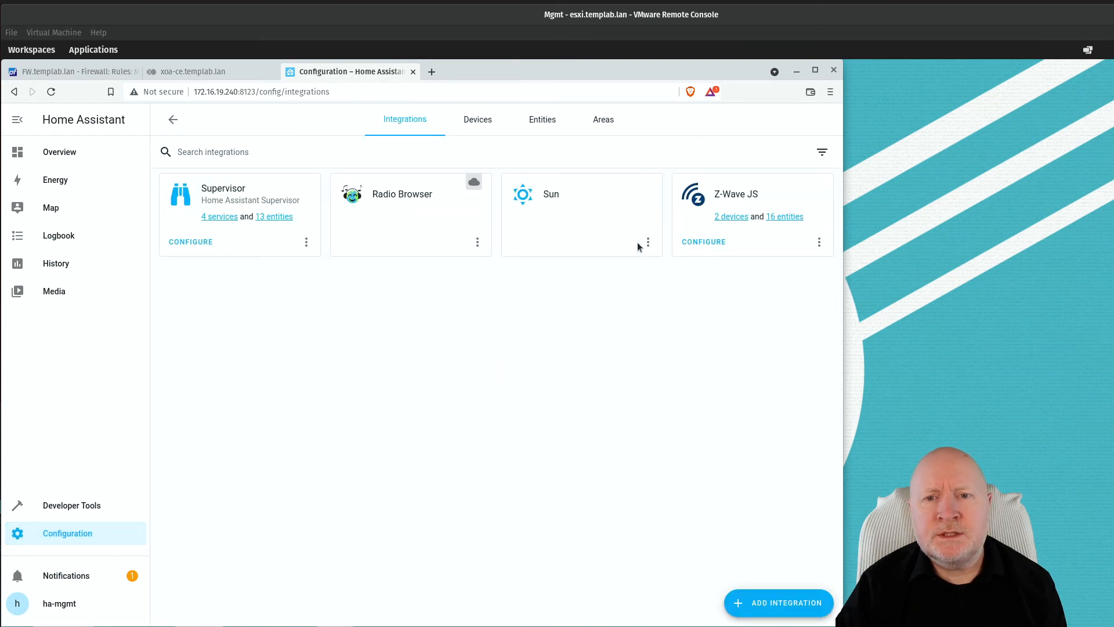
left_click(701, 244)
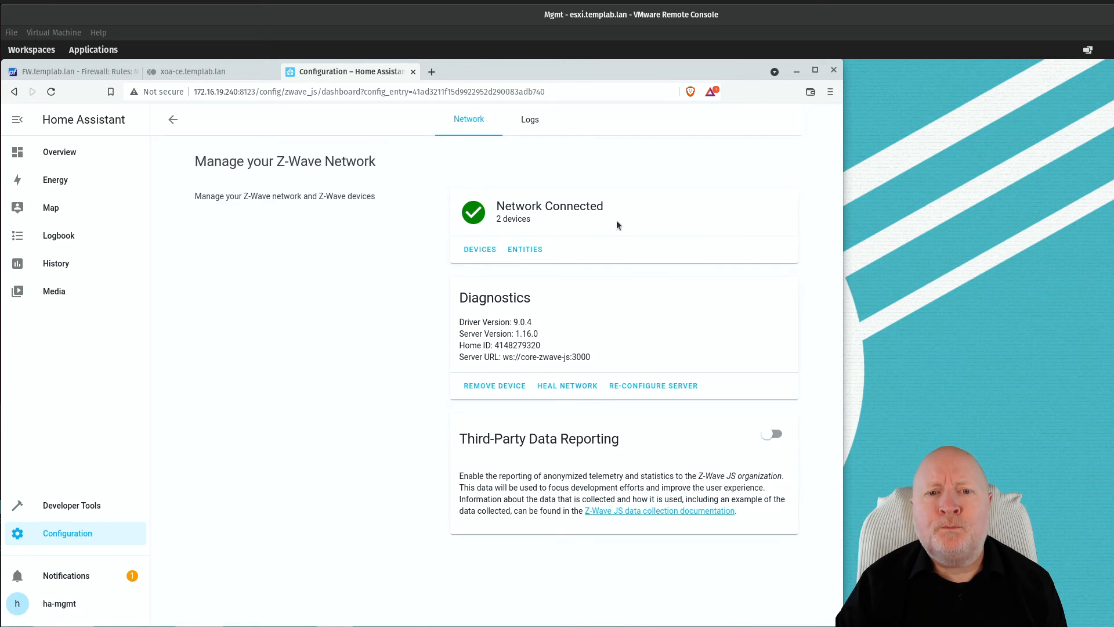
Start exclusion mode for removing a Z-Wave device, cancel the exclusion, and close the dialog
left_click(485, 386)
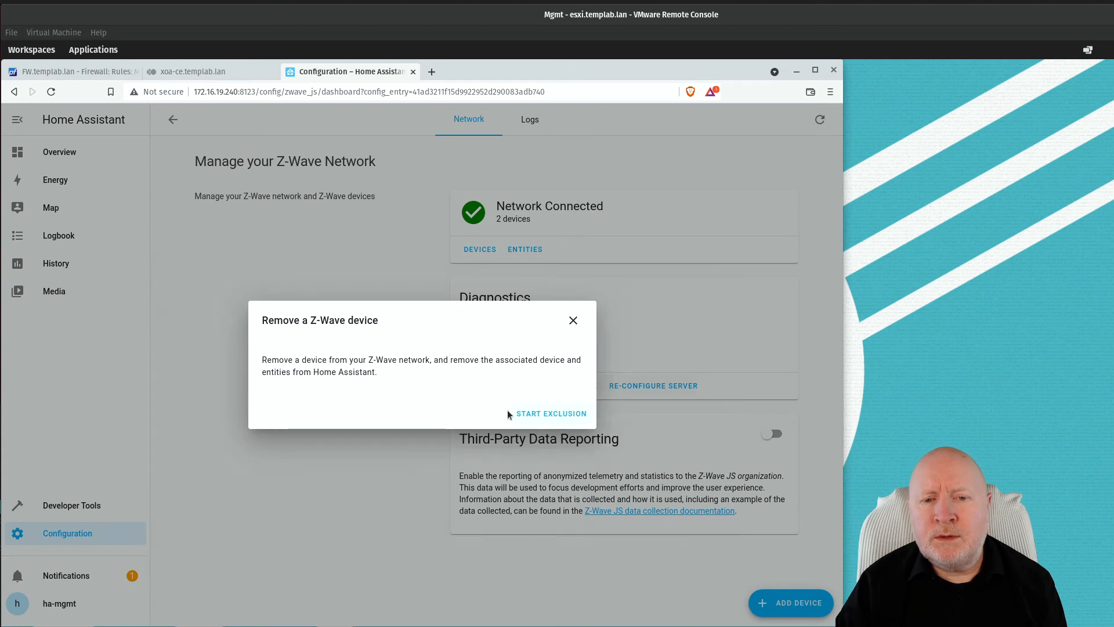
left_click(538, 414)
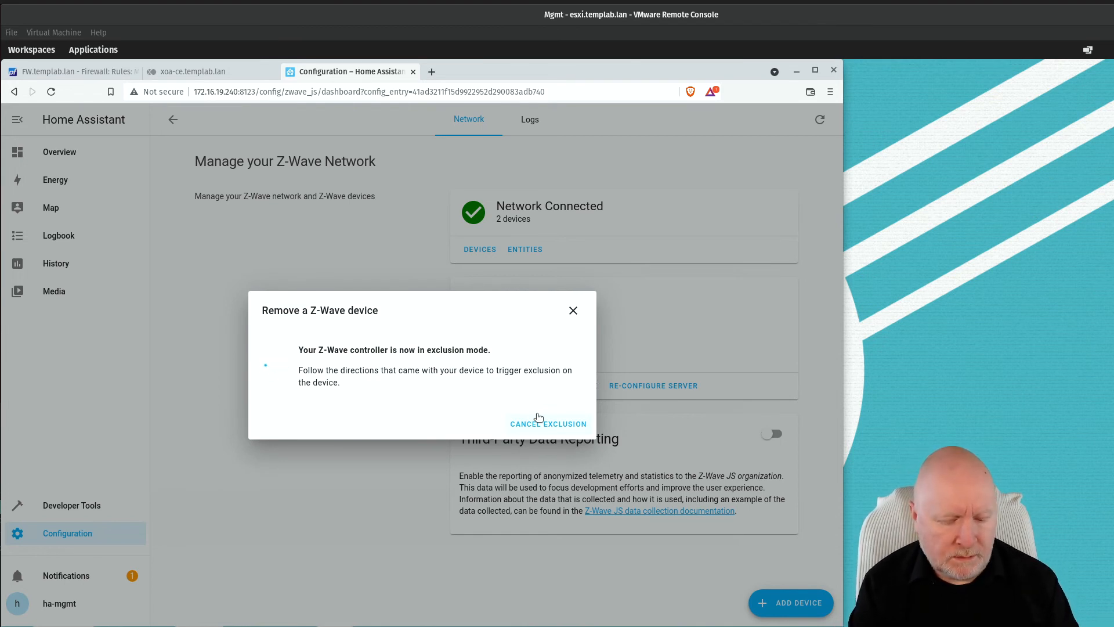
left_click(538, 416)
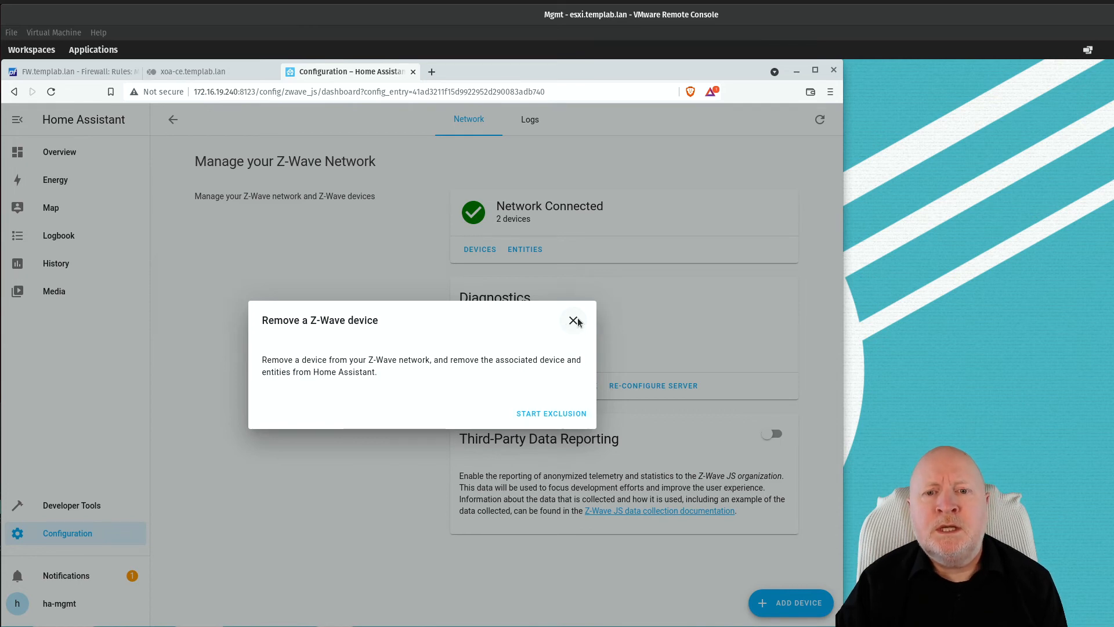
left_click(571, 323)
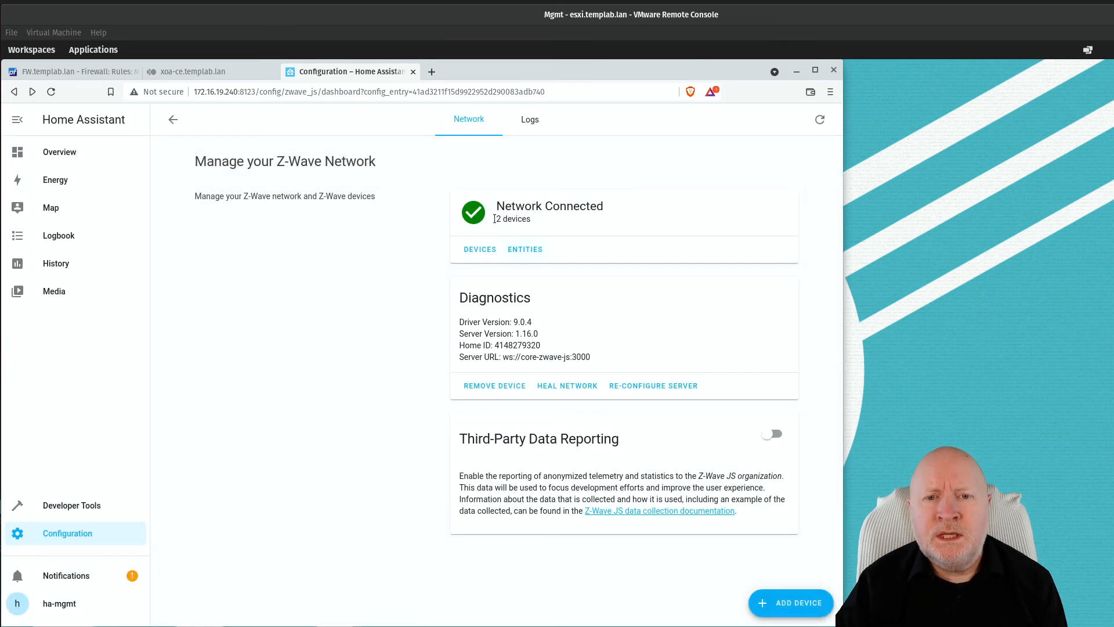
View the Z-Wave network's logs, return to its network overview, and open the list of devices on the network
left_click(529, 126)
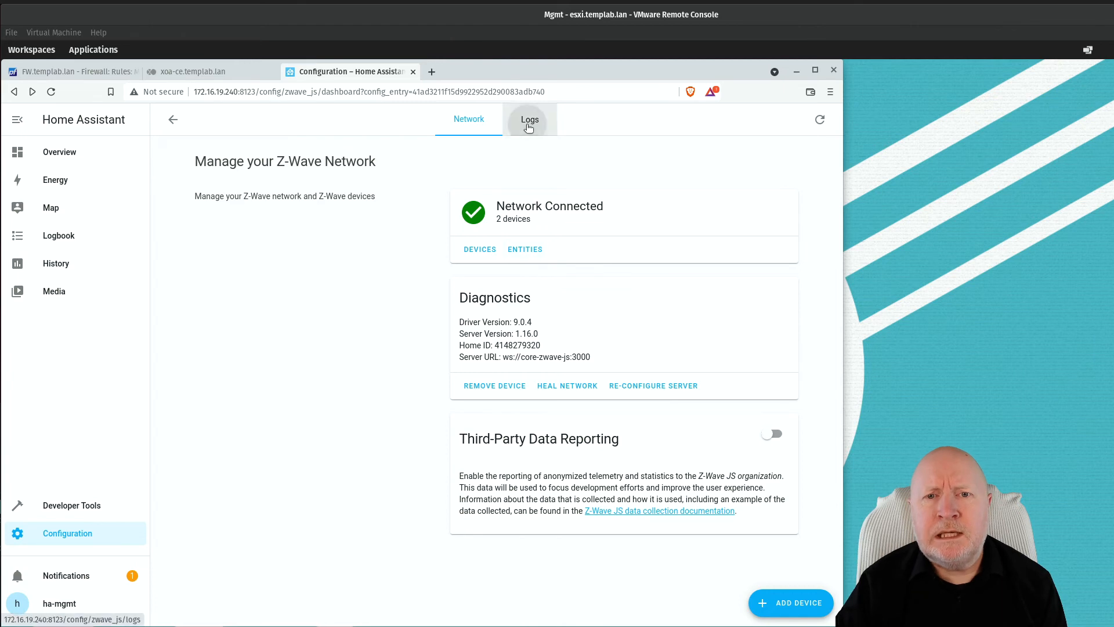
left_click(487, 121)
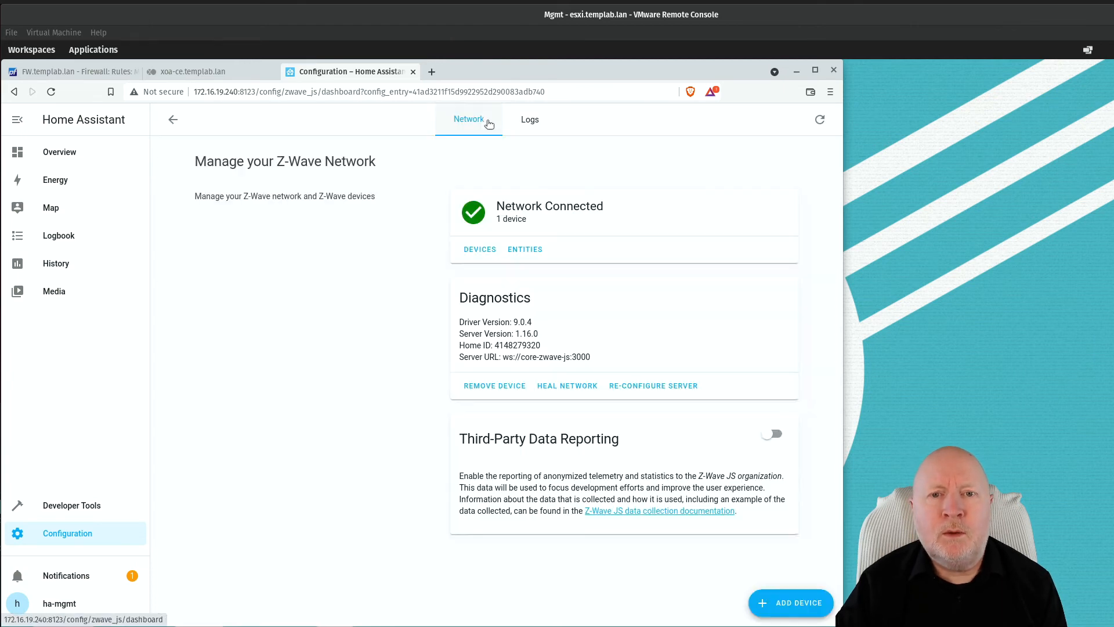
left_click(477, 251)
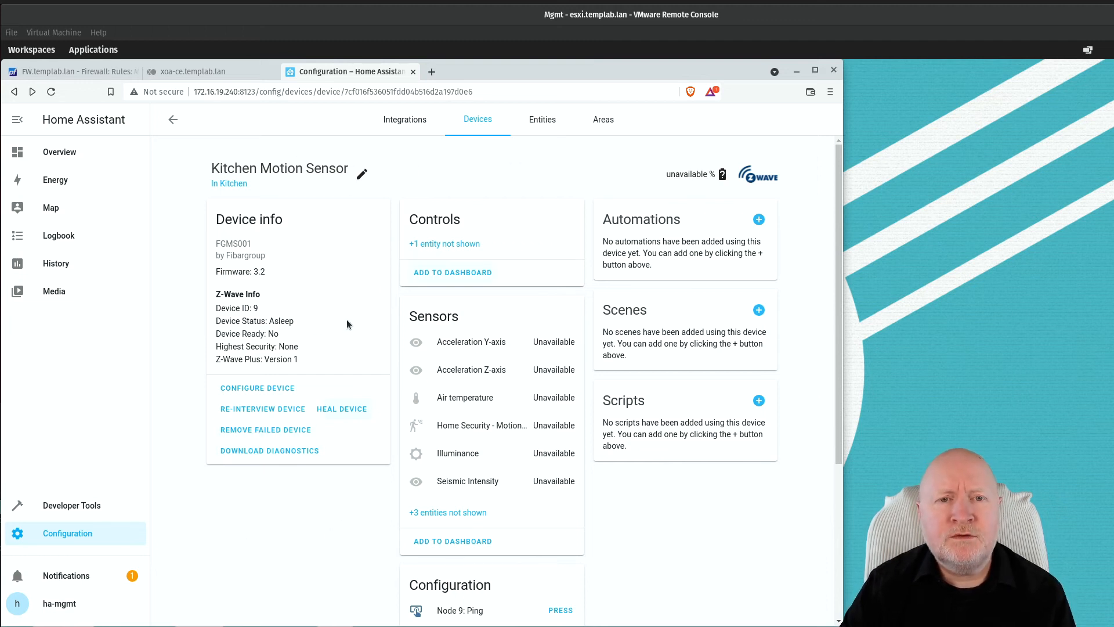
View the option for removing a failed device on the Kitchen Motion Sensor's page, and close the dialog without removing the sensor
left_click(69, 537)
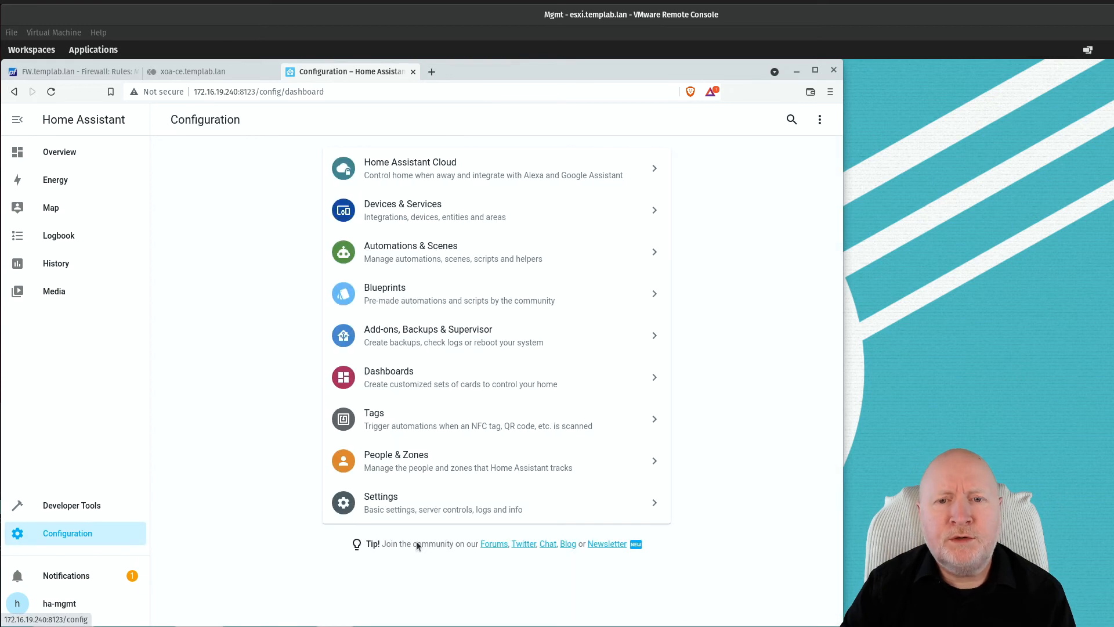
left_click(398, 215)
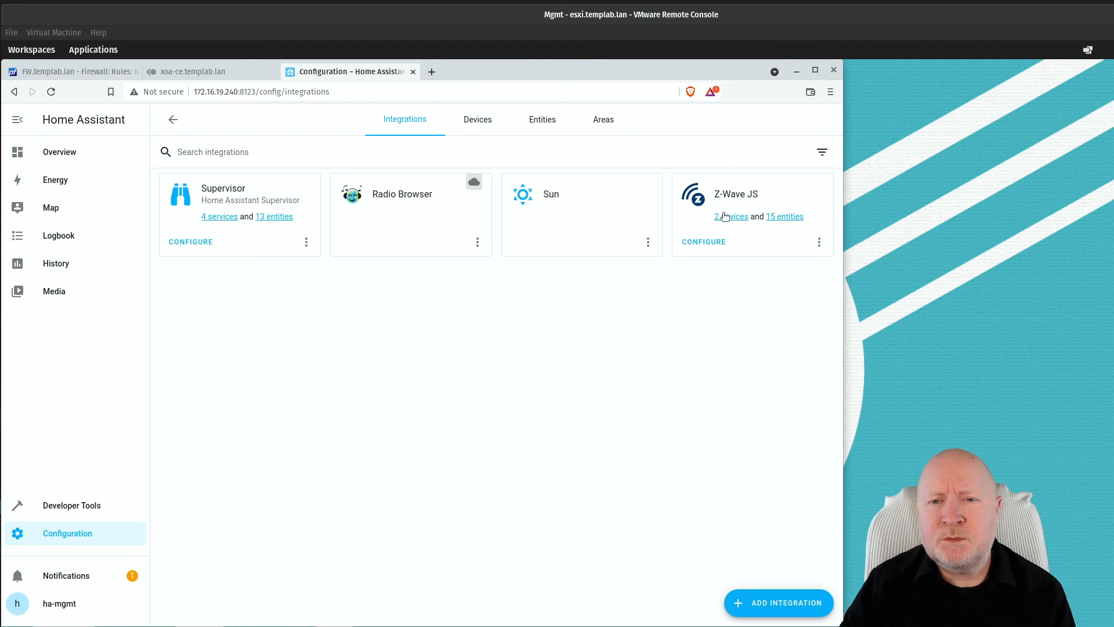
left_click(723, 217)
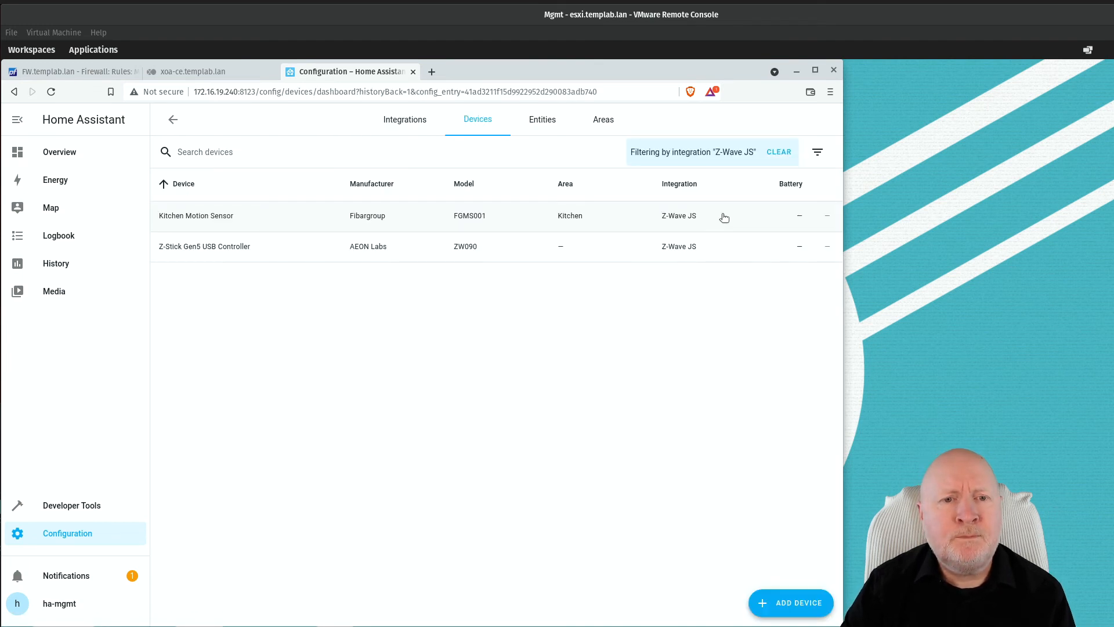
left_click(232, 220)
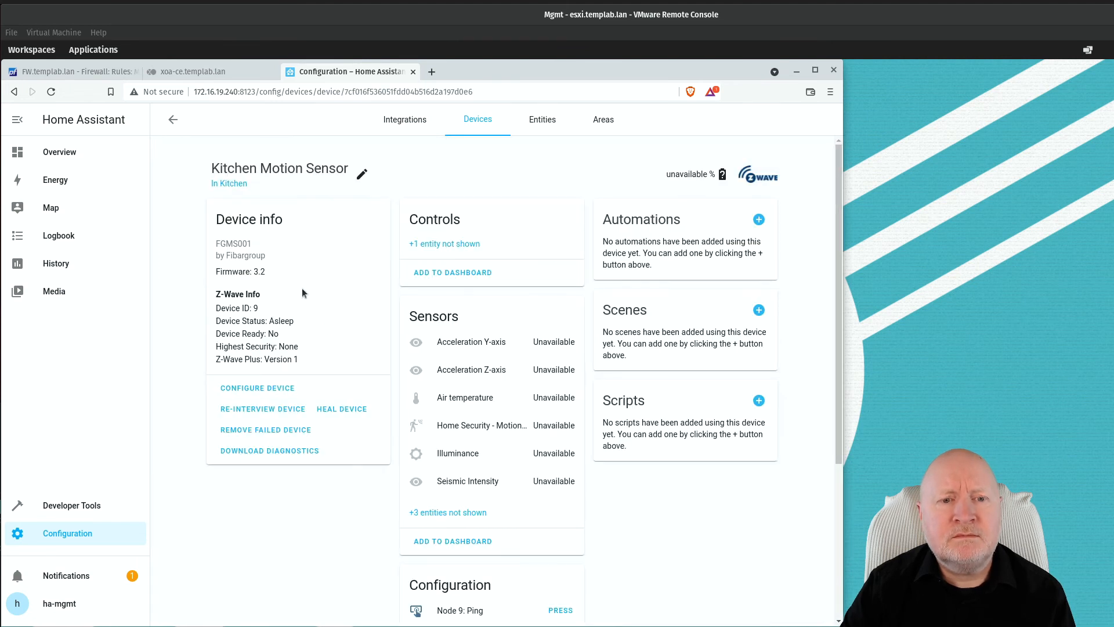
left_click(263, 430)
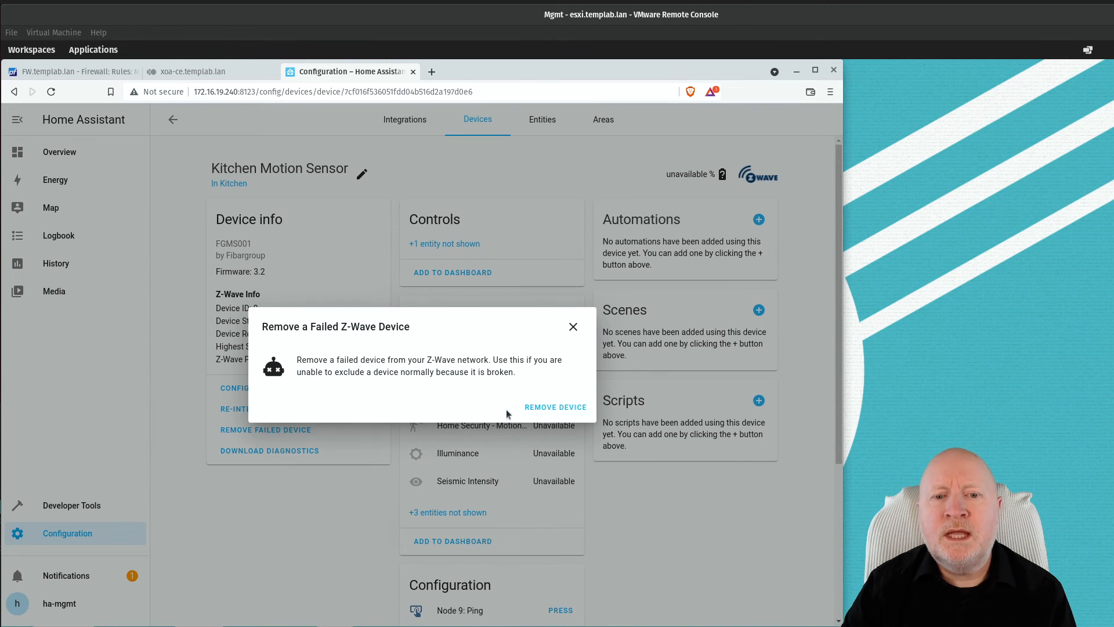
left_click(573, 327)
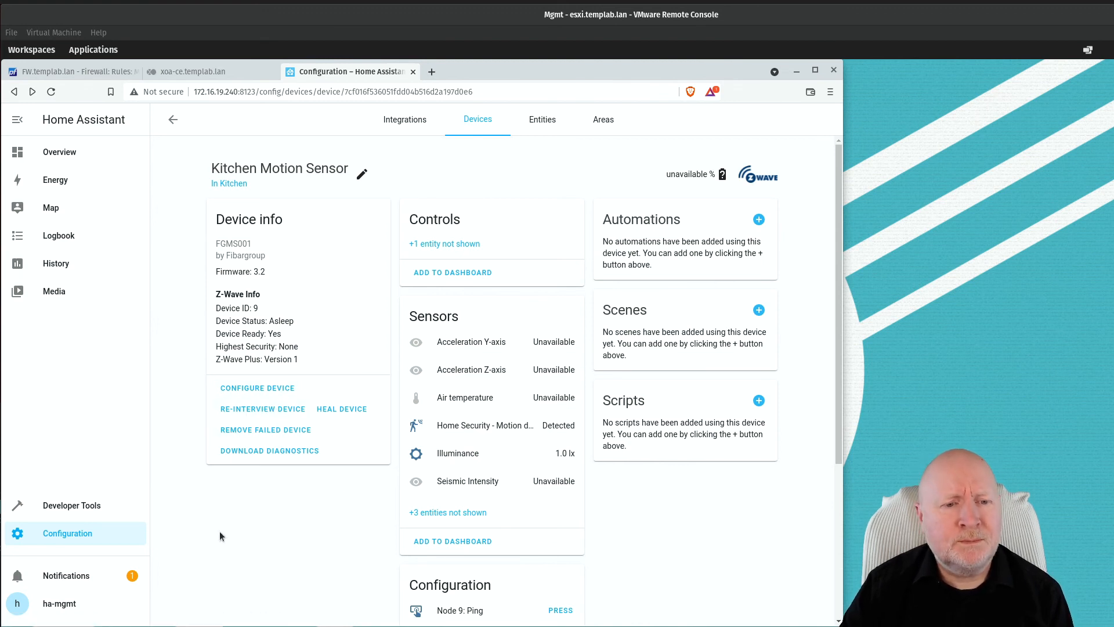
View the unfiltered list of all devices under Devices & Services, and return to the integrations overview
left_click(97, 525)
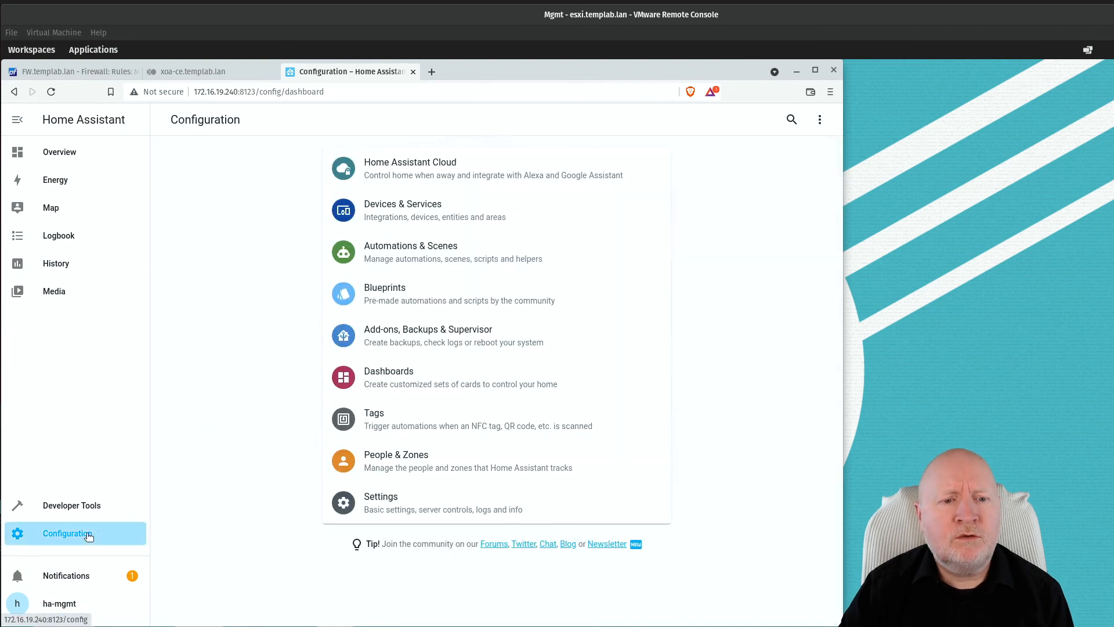
left_click(424, 212)
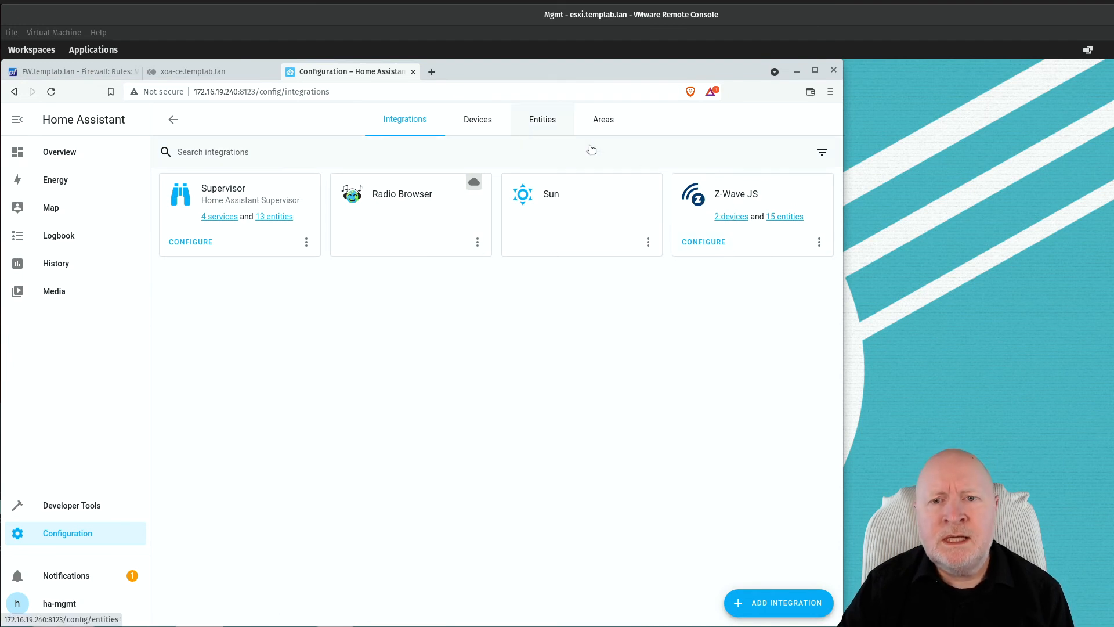
left_click(477, 122)
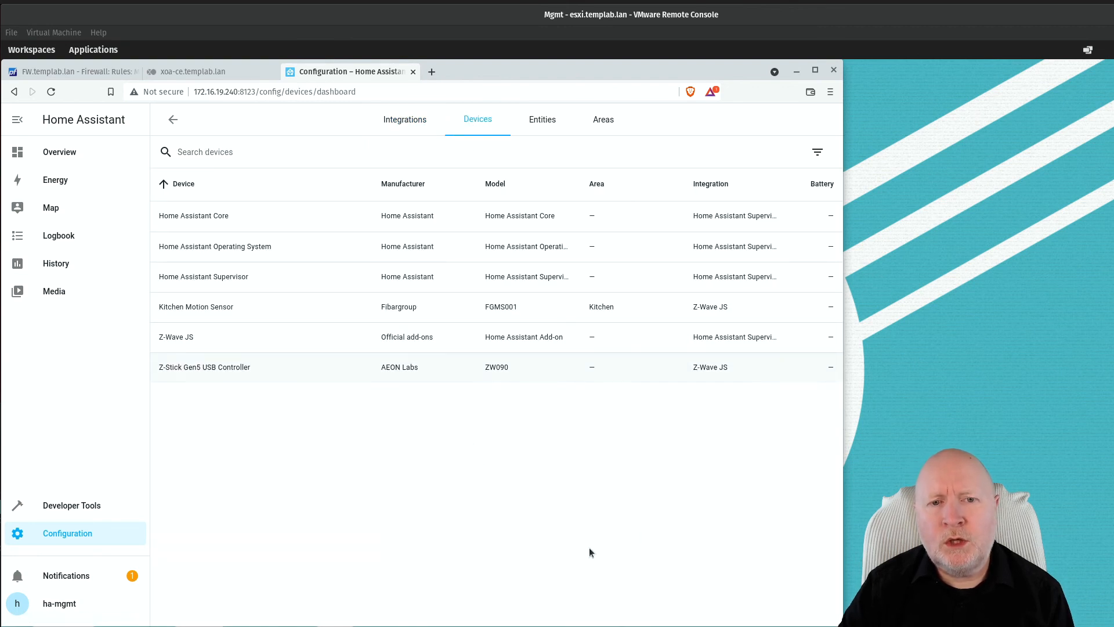
left_click(397, 122)
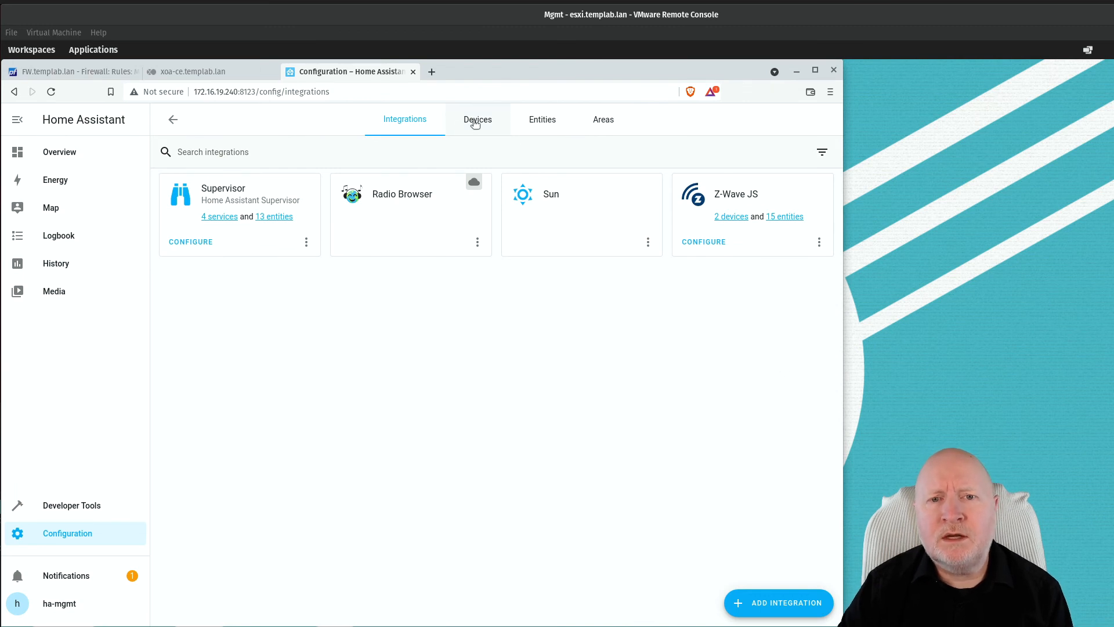
Start a re-interview of the Kitchen Motion Sensor from its device page in the Z-Wave JS integration
left_click(733, 217)
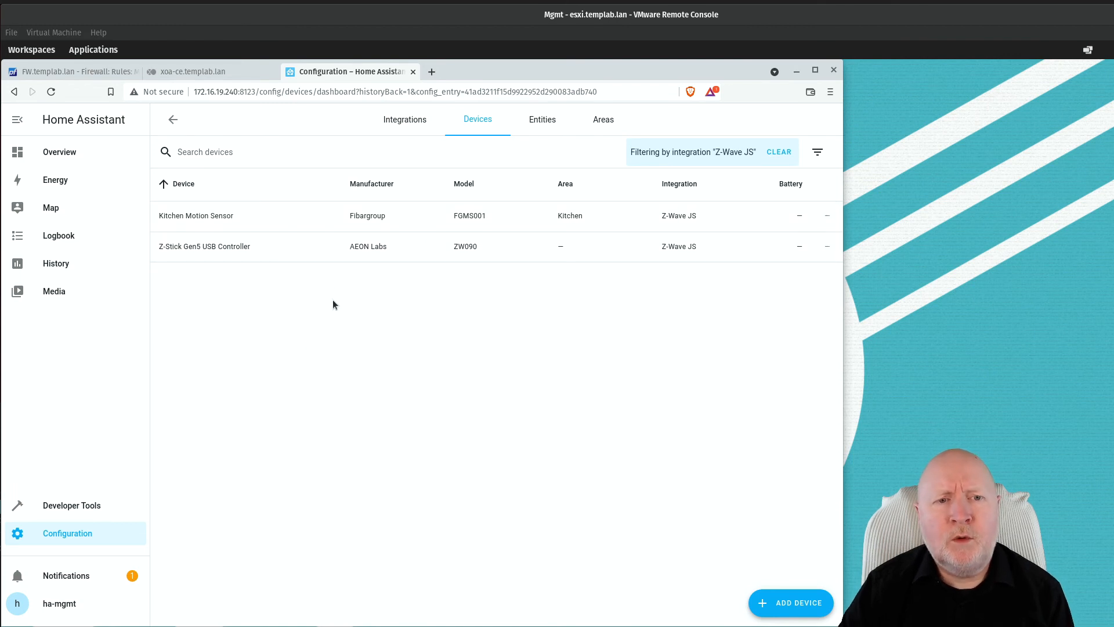
left_click(180, 215)
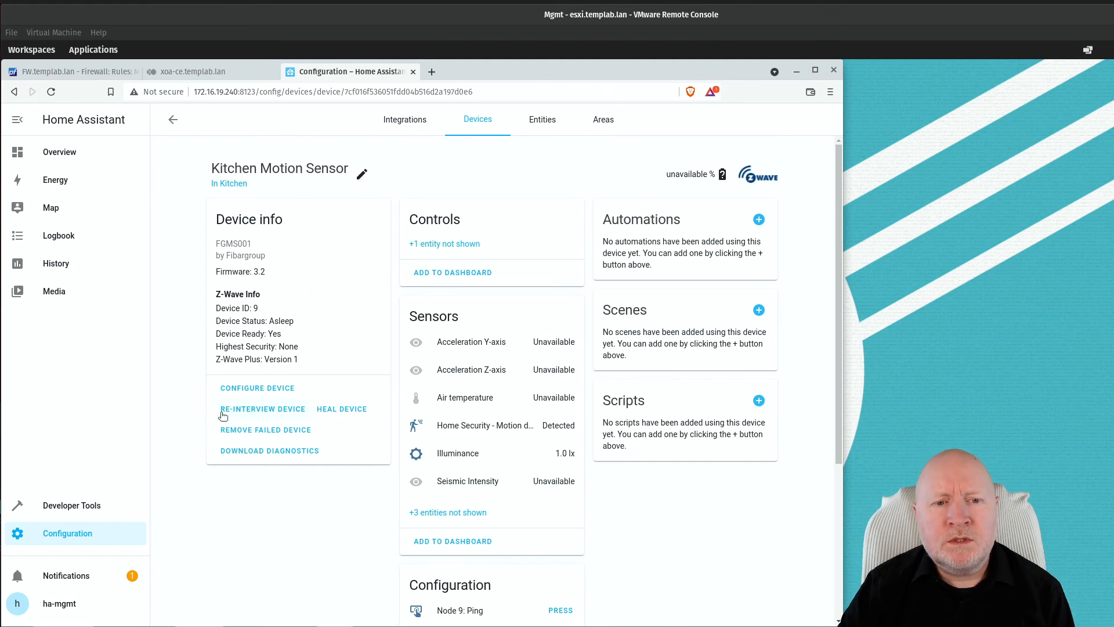
left_click(288, 409)
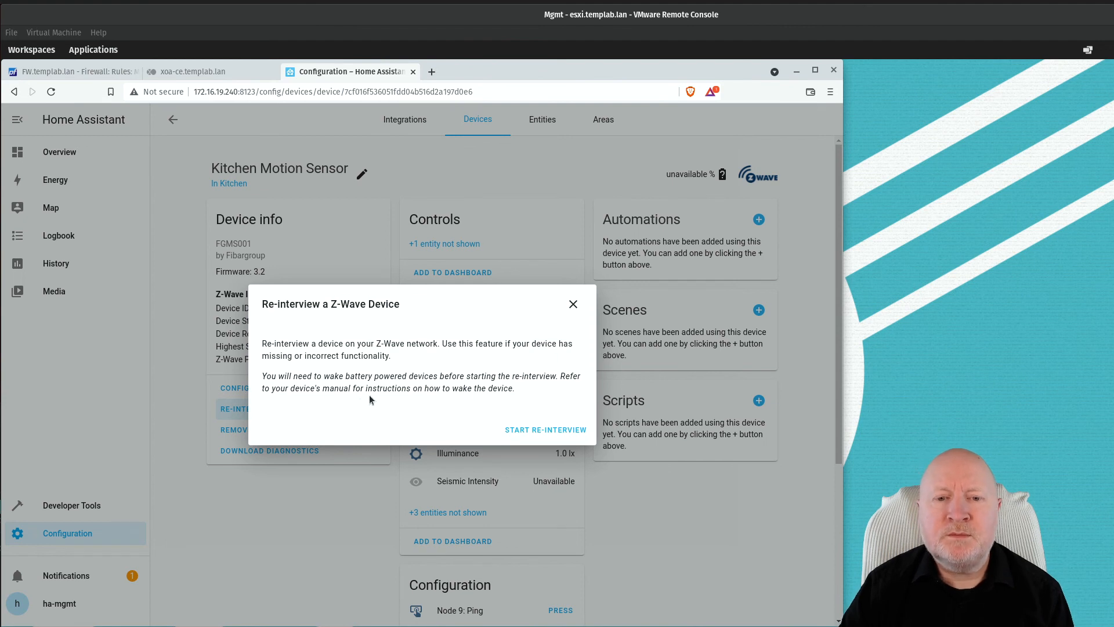
left_click(523, 431)
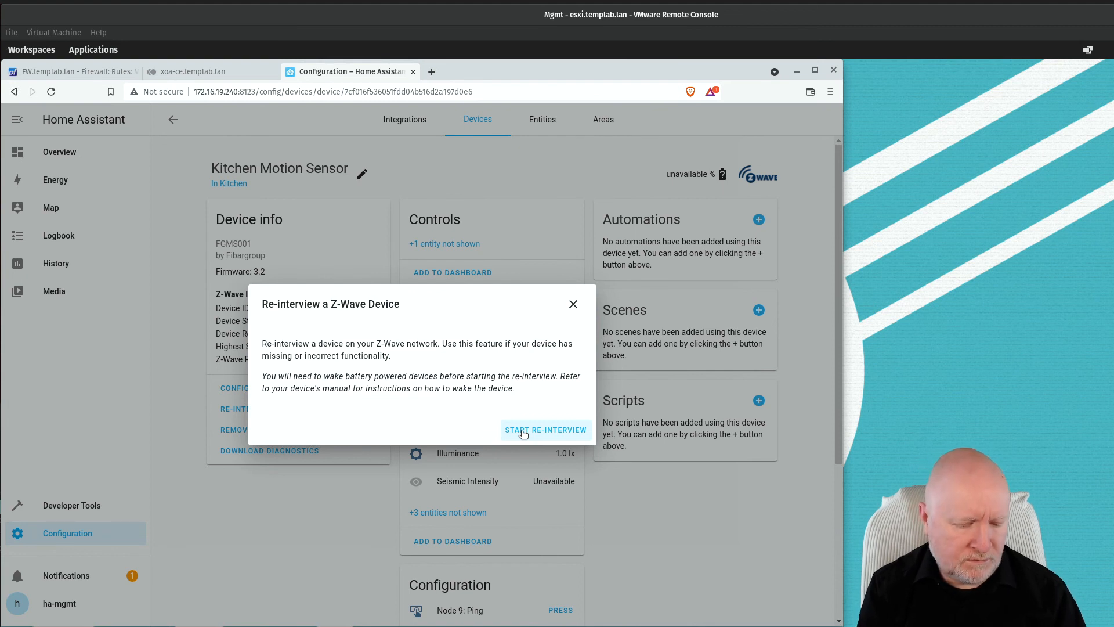
left_click(521, 430)
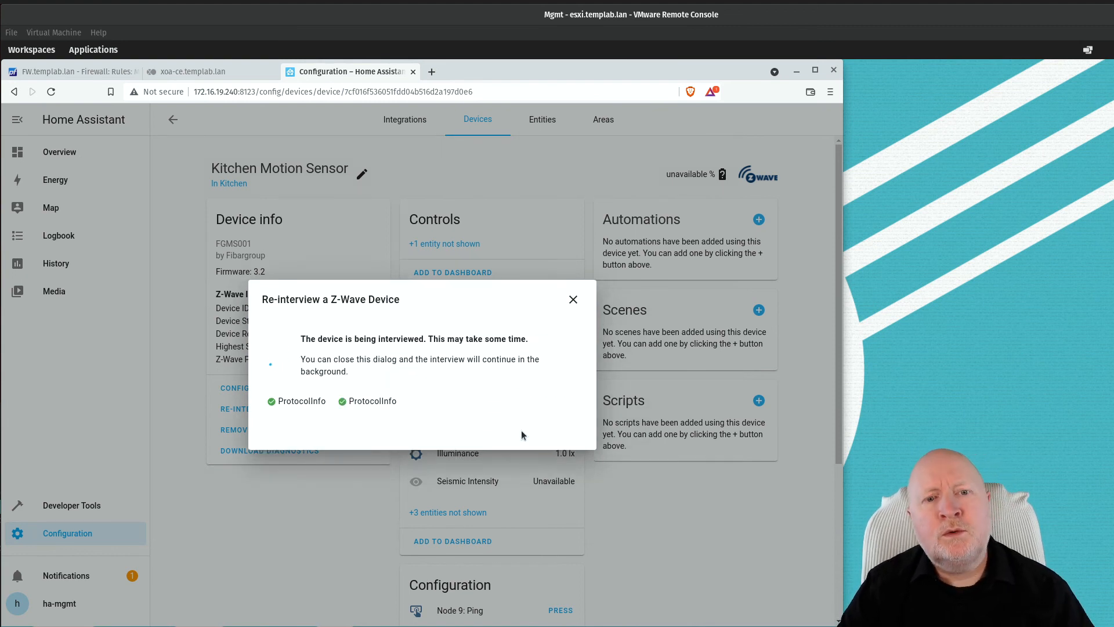